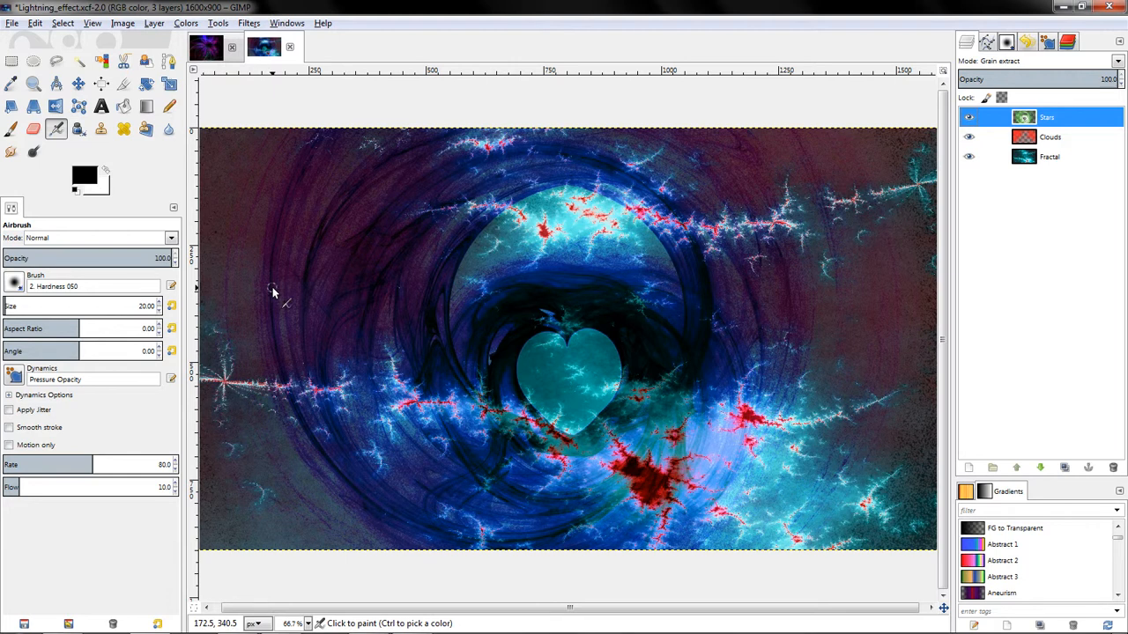
Switch to the Windows desktop, check the display's available resolutions in the screen resolution settings, and leave them without changes.
{"action": "mouse_move", "coordinate": [1120, 621]}
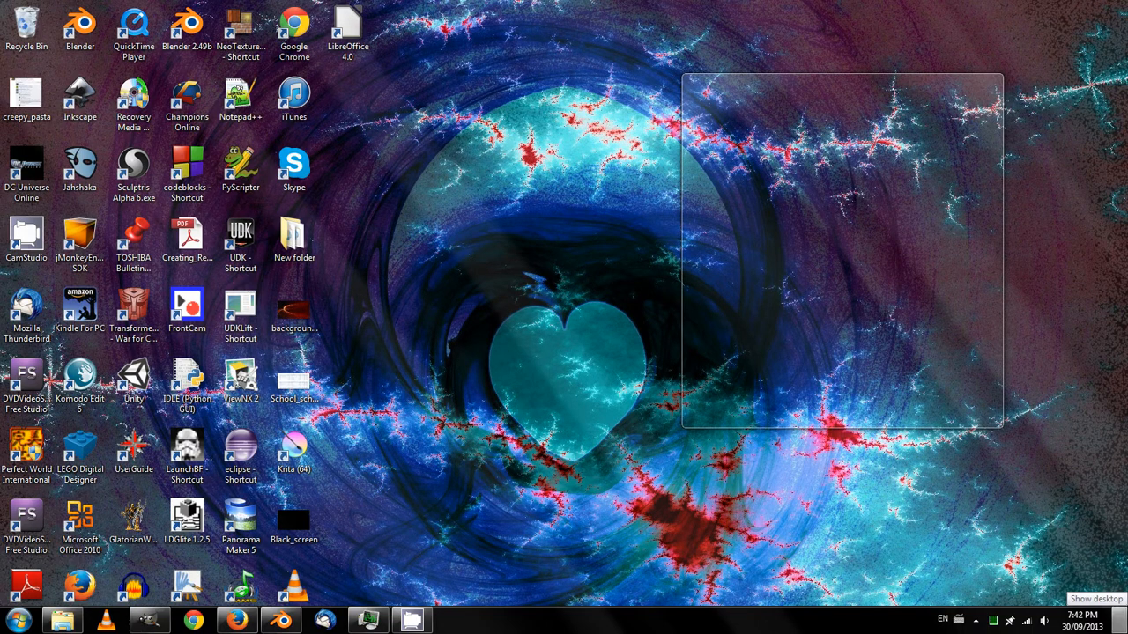
{"action": "left_click", "coordinate": [1120, 621]}
{"action": "right_click", "coordinate": [636, 138]}
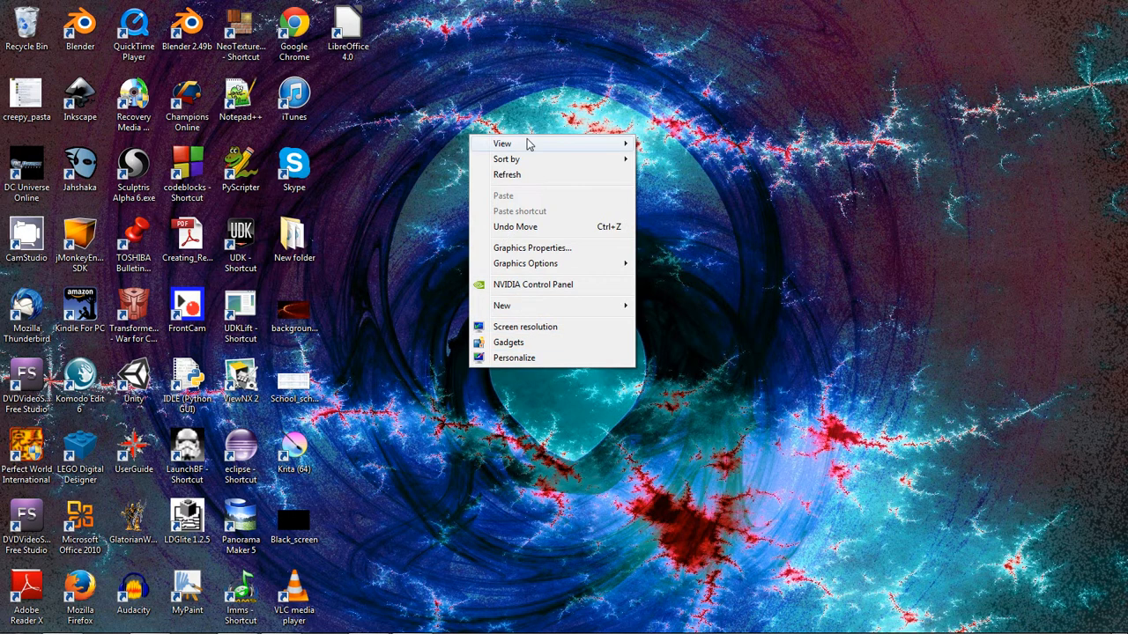
{"action": "left_click", "coordinate": [552, 328]}
{"action": "left_click_drag", "start_coordinate": [743, 77], "coordinate": [614, 74]}
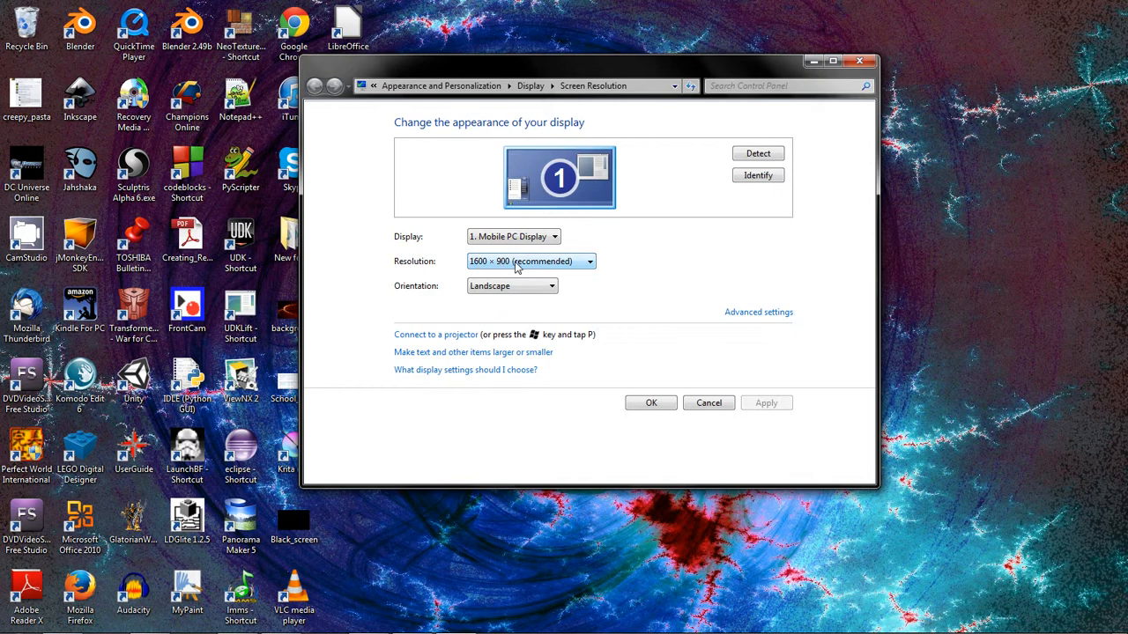
{"action": "left_click", "coordinate": [540, 269]}
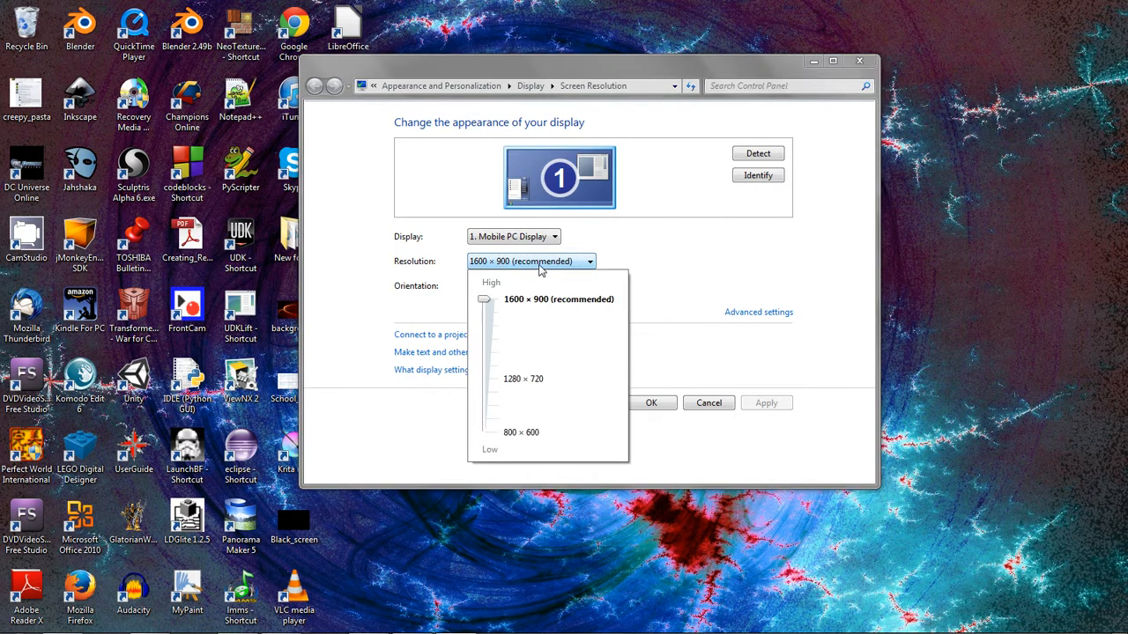
{"action": "left_click", "coordinate": [541, 268]}
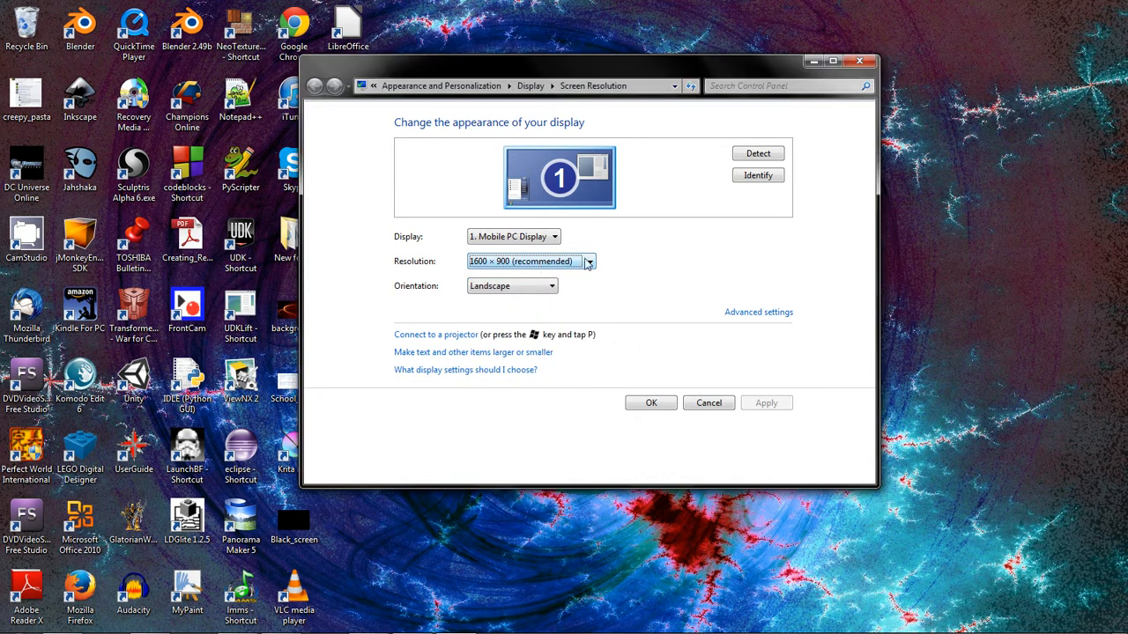
{"action": "left_click", "coordinate": [708, 403]}
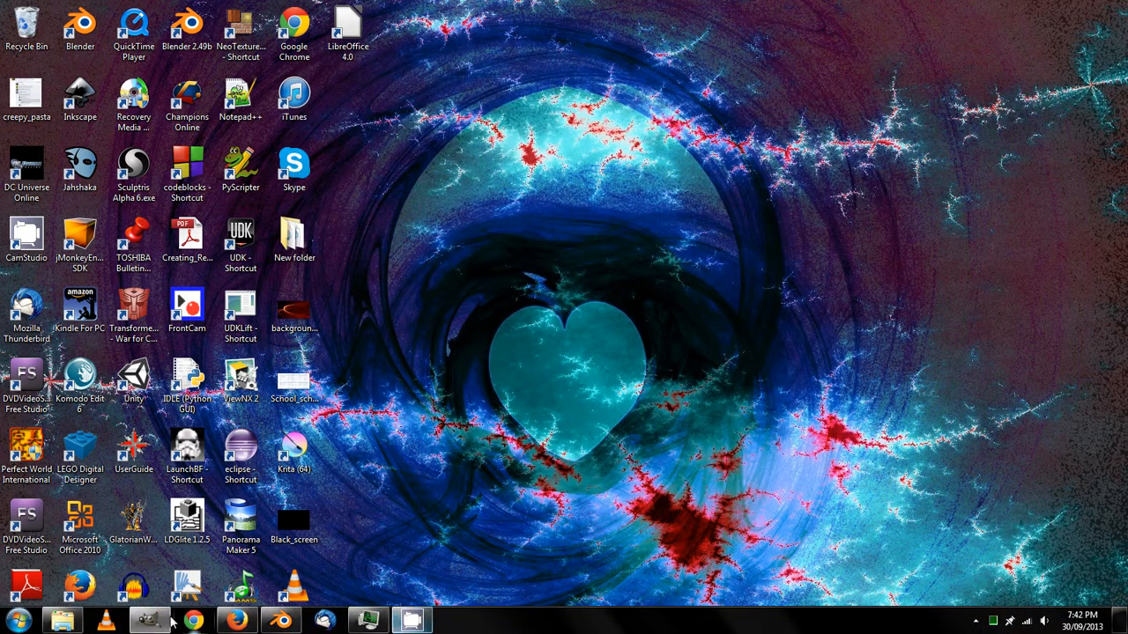
Switch back to GIMP and, in the random.xcf image, hide Layer #1, Layer #3 and Layer #2 to examine the base fractal layer.
{"action": "left_click", "coordinate": [159, 624]}
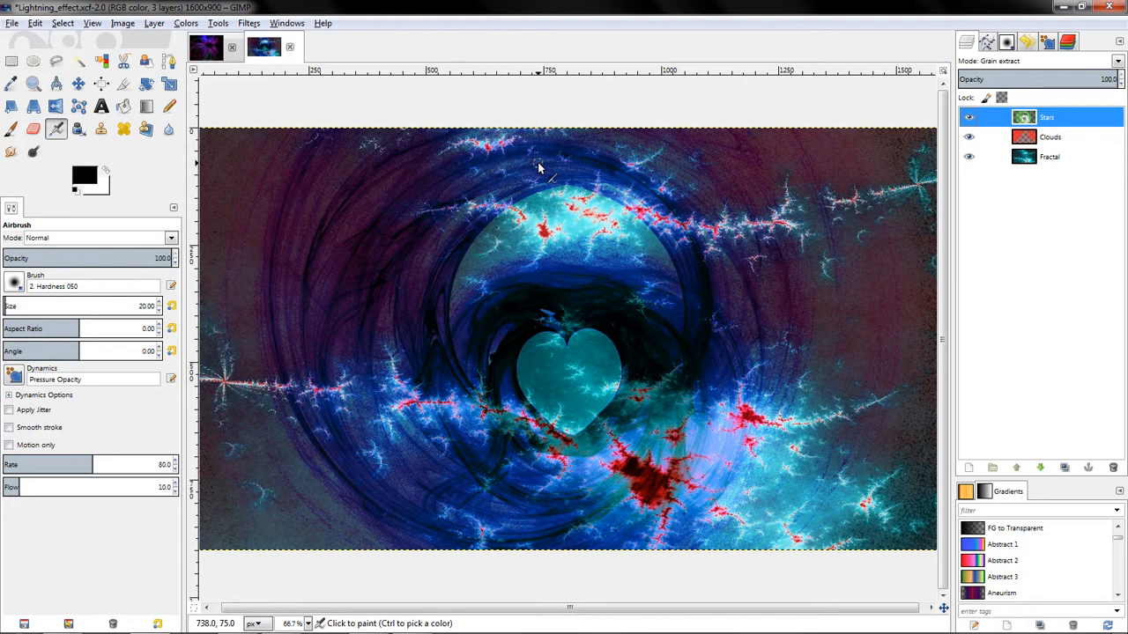
{"action": "left_click", "coordinate": [205, 46]}
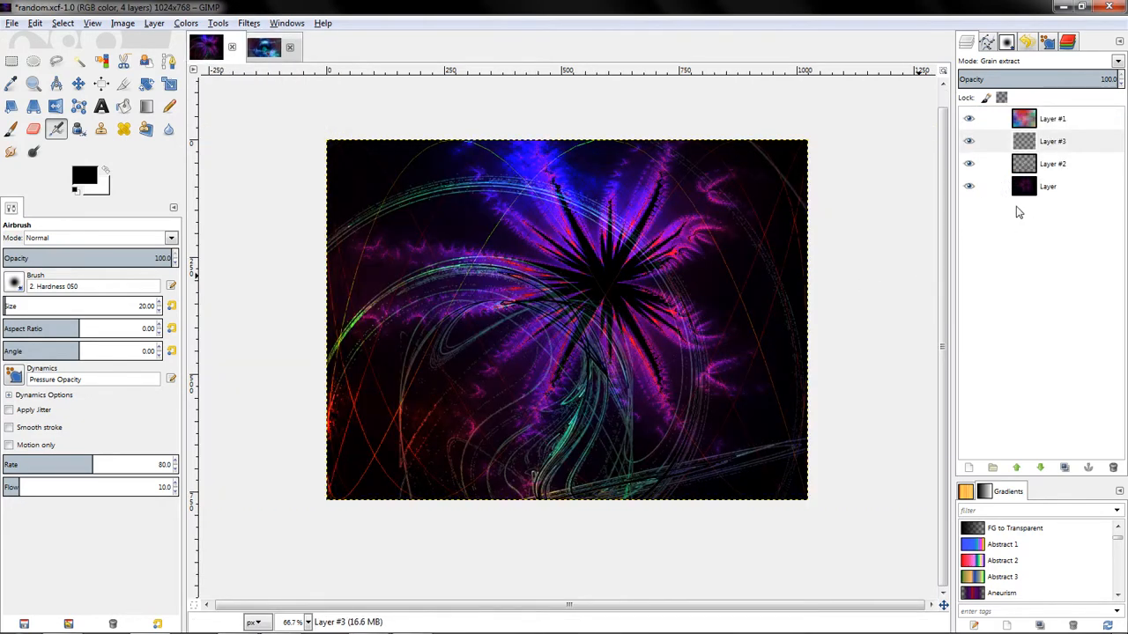
{"action": "left_click", "coordinate": [969, 118]}
{"action": "left_click", "coordinate": [969, 141]}
{"action": "left_click", "coordinate": [970, 164]}
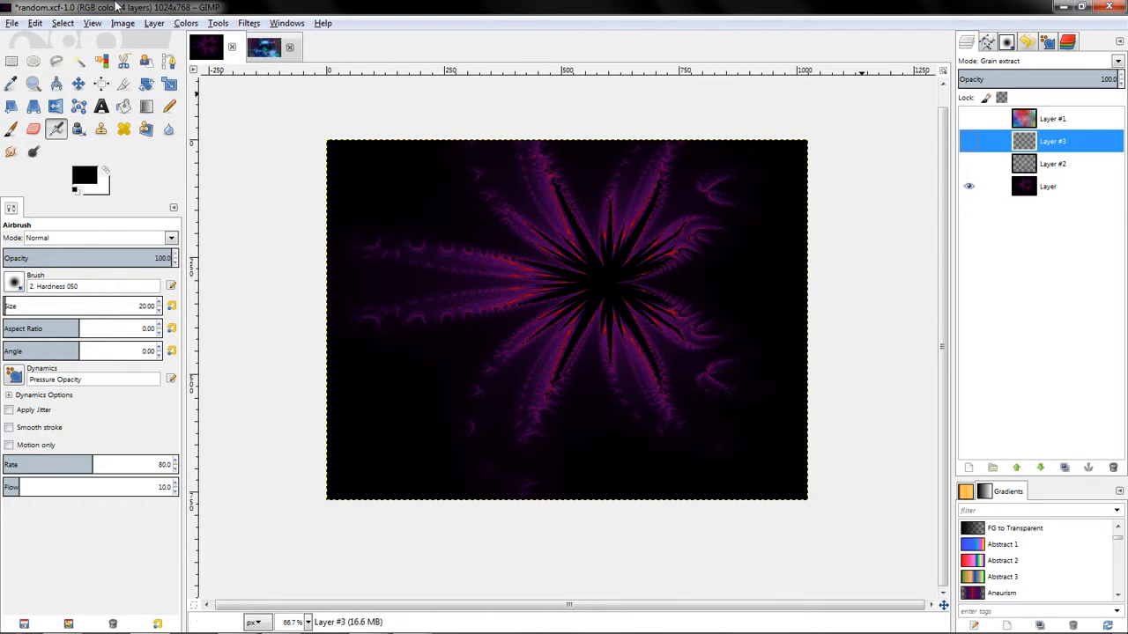
{"action": "left_click", "coordinate": [255, 23]}
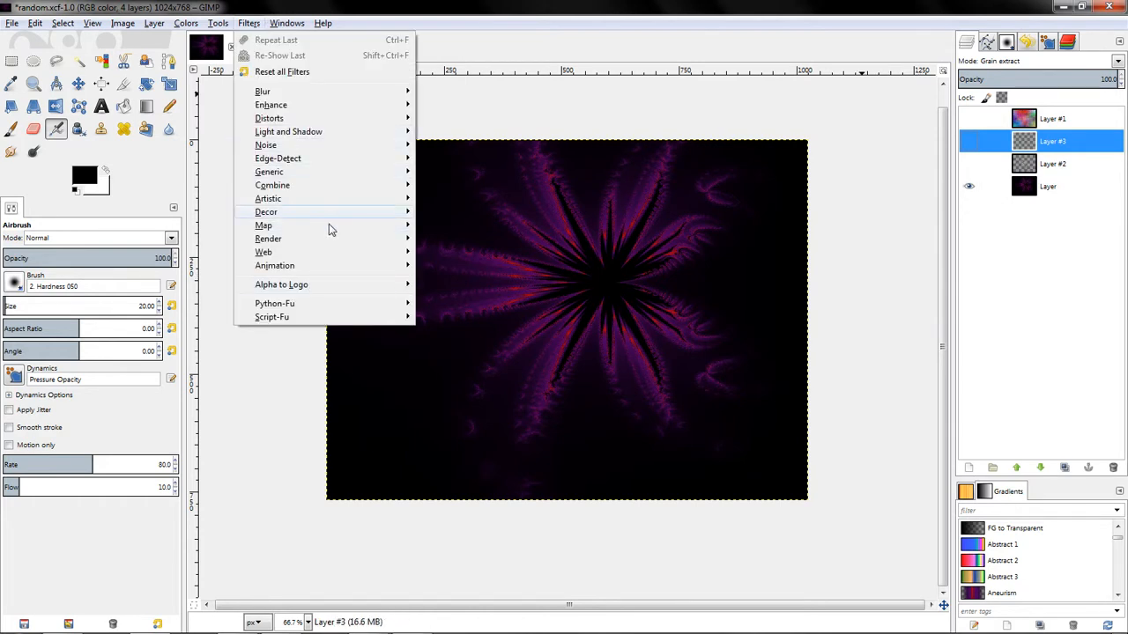
{"action": "left_click", "coordinate": [1035, 217]}
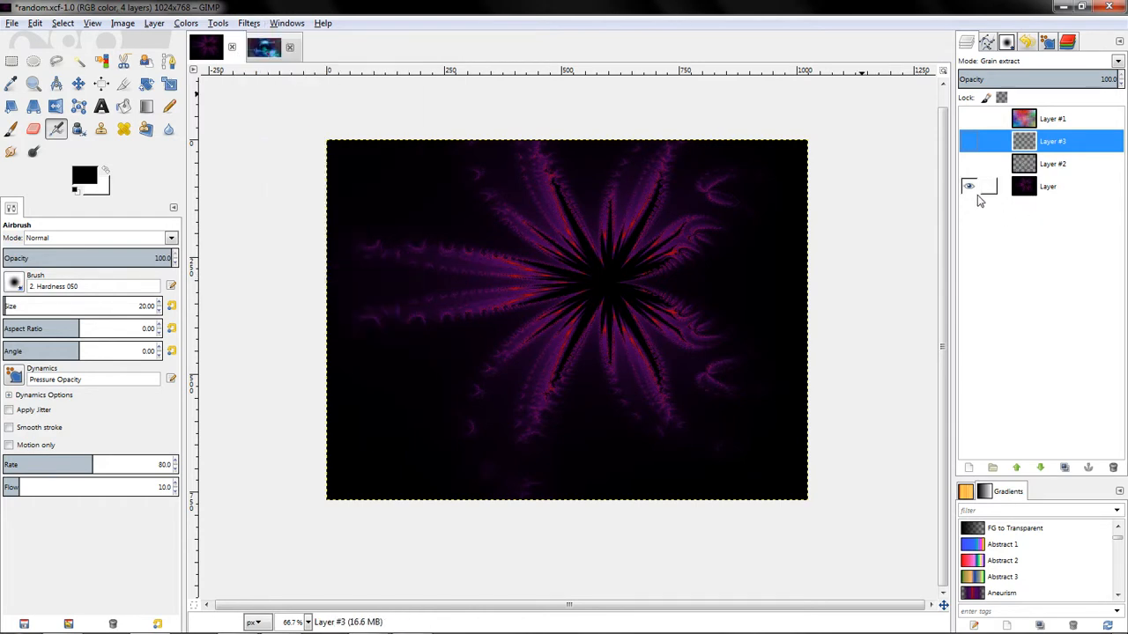
Hide the base fractal layer and view Layer #2, Layer #3 and Layer #1 each on its own.
{"action": "left_click", "coordinate": [968, 186]}
{"action": "left_click", "coordinate": [968, 164]}
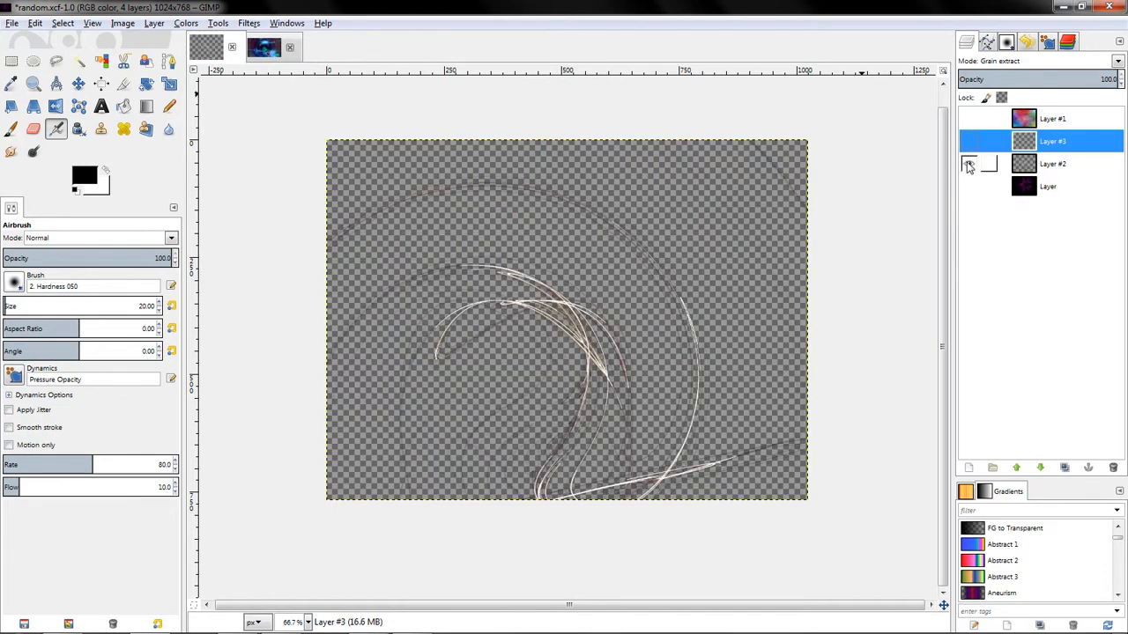
{"action": "left_click", "coordinate": [969, 165]}
{"action": "left_click", "coordinate": [968, 141]}
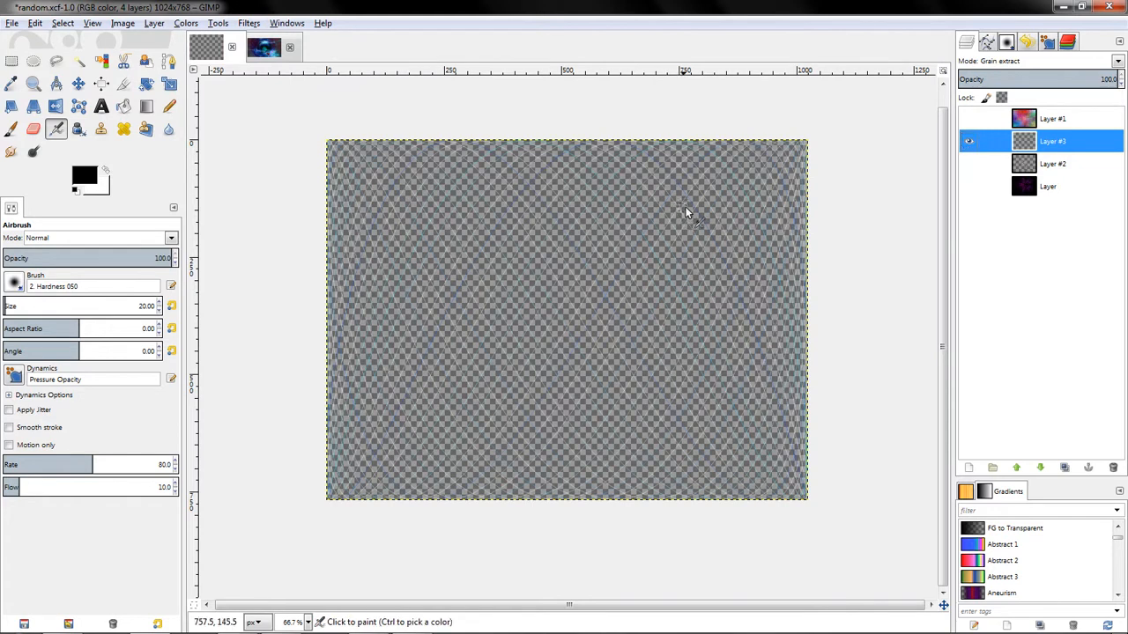
{"action": "left_click", "coordinate": [969, 145]}
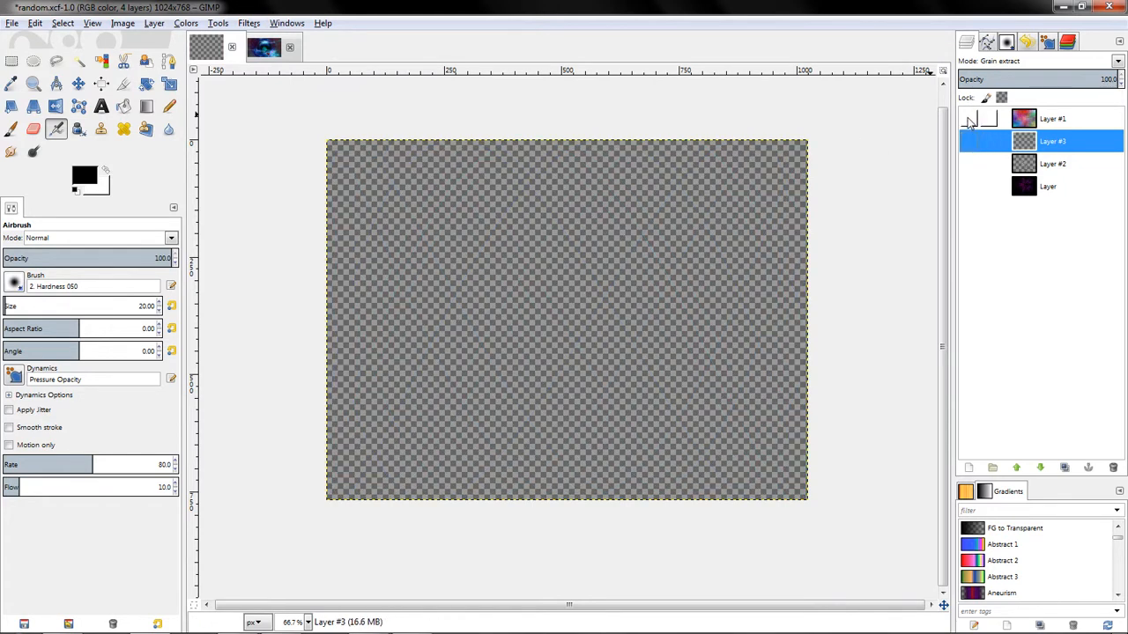
{"action": "left_click", "coordinate": [968, 119]}
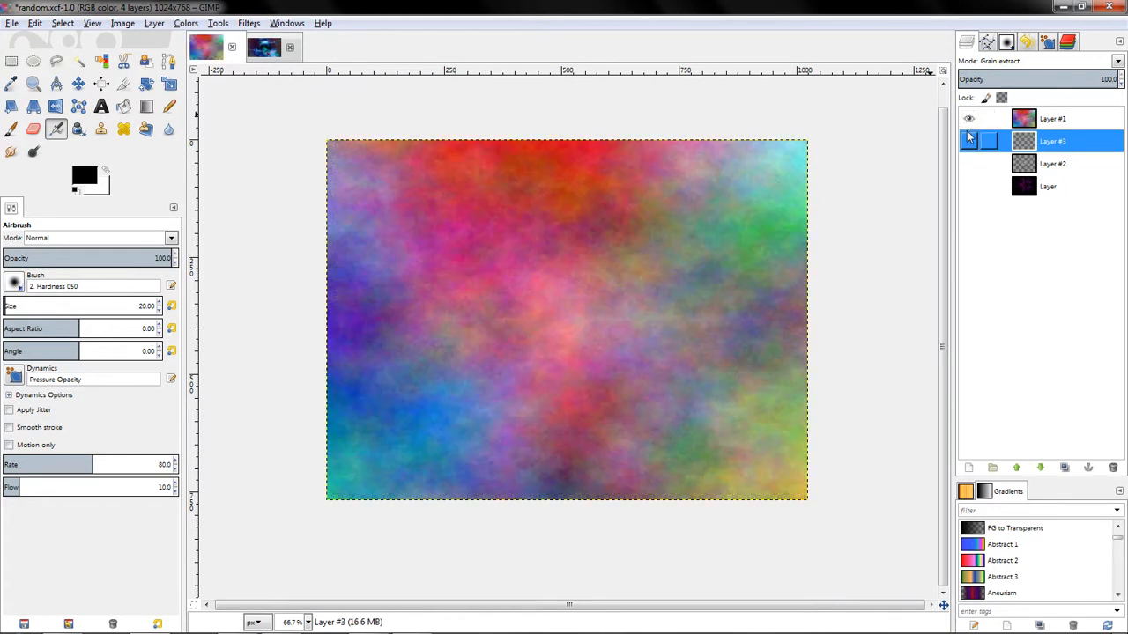
Make Layer #3, Layer #2 and the base fractal layer visible again to view the full composite.
{"action": "left_click", "coordinate": [968, 141]}
{"action": "left_click", "coordinate": [969, 164]}
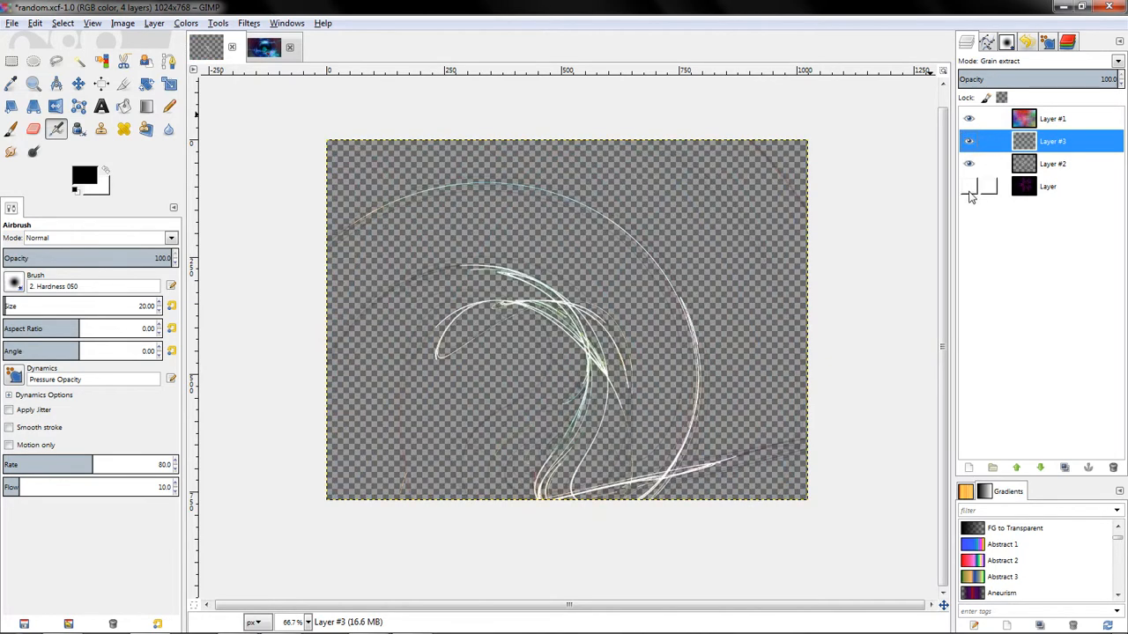
{"action": "left_click", "coordinate": [969, 186]}
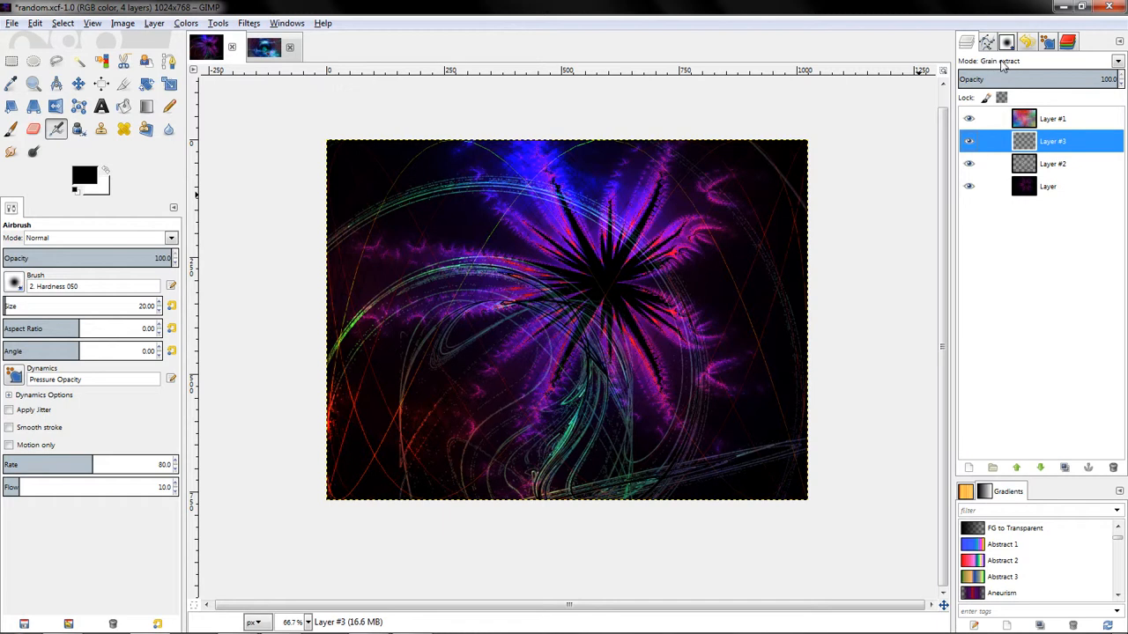
Try the Grain merge blend mode on Layer #3 and return it to Grain extract.
{"action": "scroll", "coordinate": [1004, 68], "scroll_direction": "down", "scroll_amount": 1}
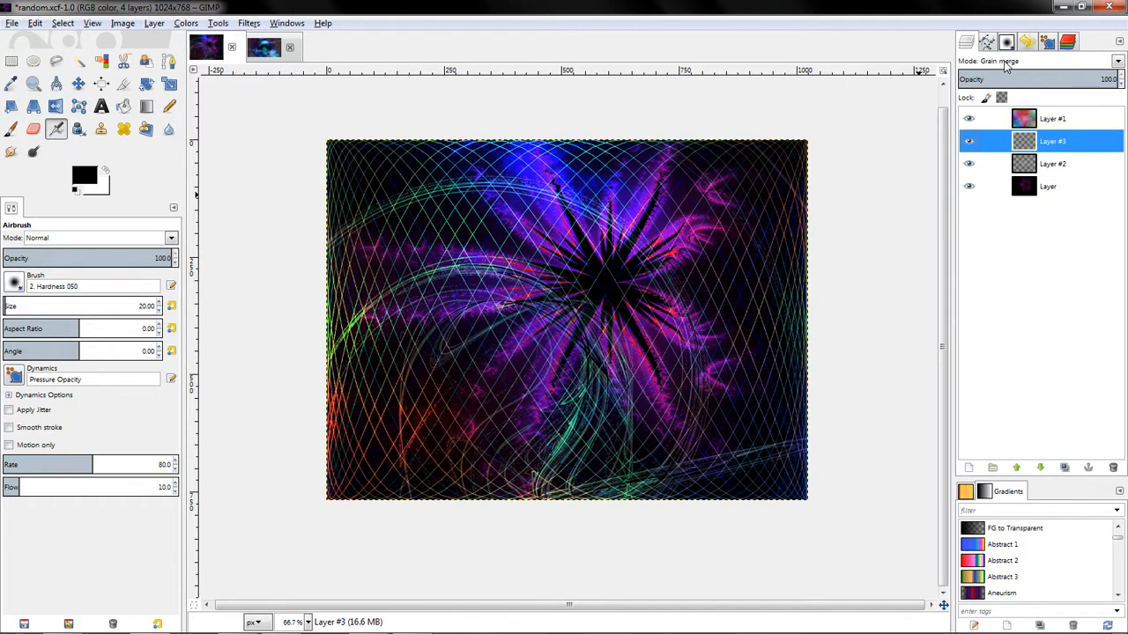
{"action": "scroll", "coordinate": [1006, 68], "scroll_direction": "up", "scroll_amount": 1}
{"action": "scroll", "coordinate": [1006, 67], "scroll_direction": "up", "scroll_amount": 1}
{"action": "scroll", "coordinate": [1006, 67], "scroll_direction": "down", "scroll_amount": 1}
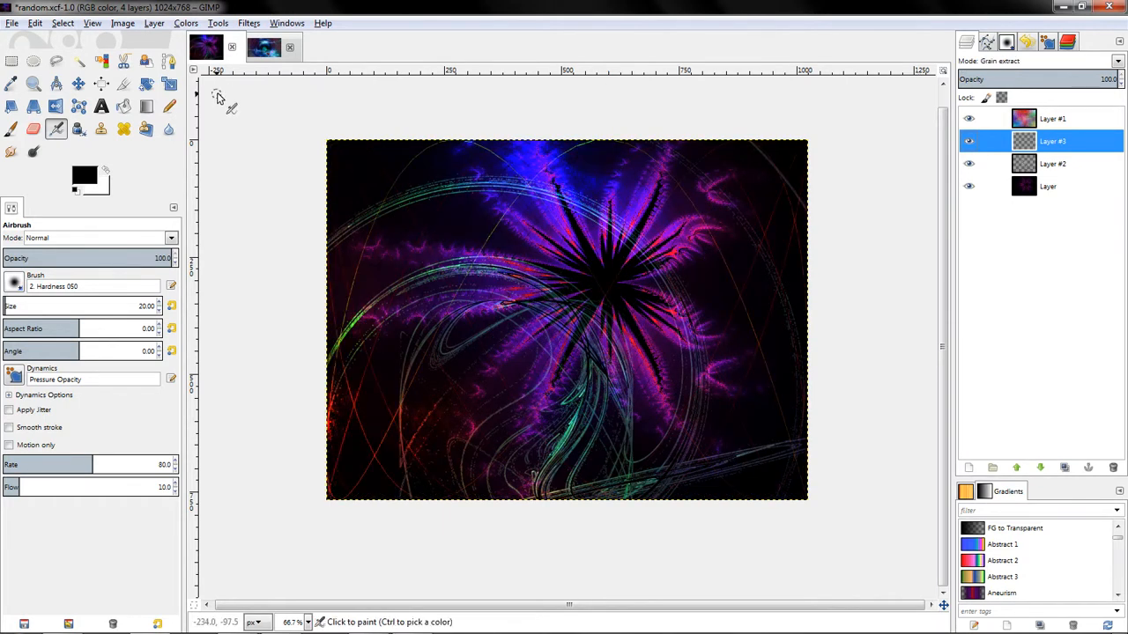
Bring up the Lightning_effect image and close the random.xcf image without saving.
{"action": "left_click", "coordinate": [267, 51]}
{"action": "left_click", "coordinate": [231, 47]}
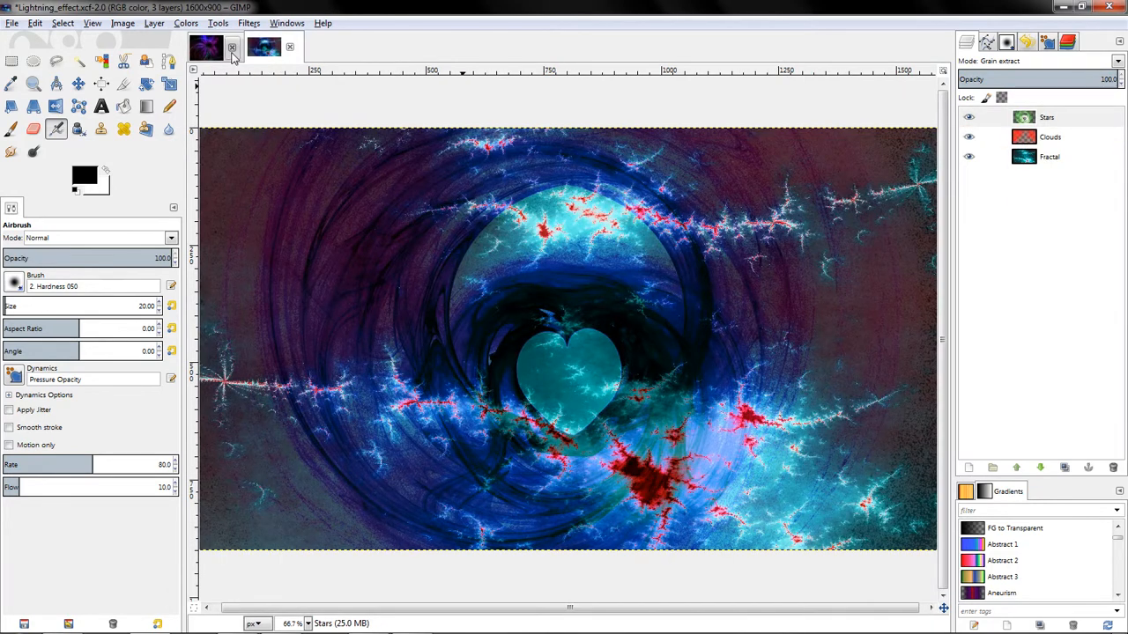
{"action": "left_click", "coordinate": [604, 384]}
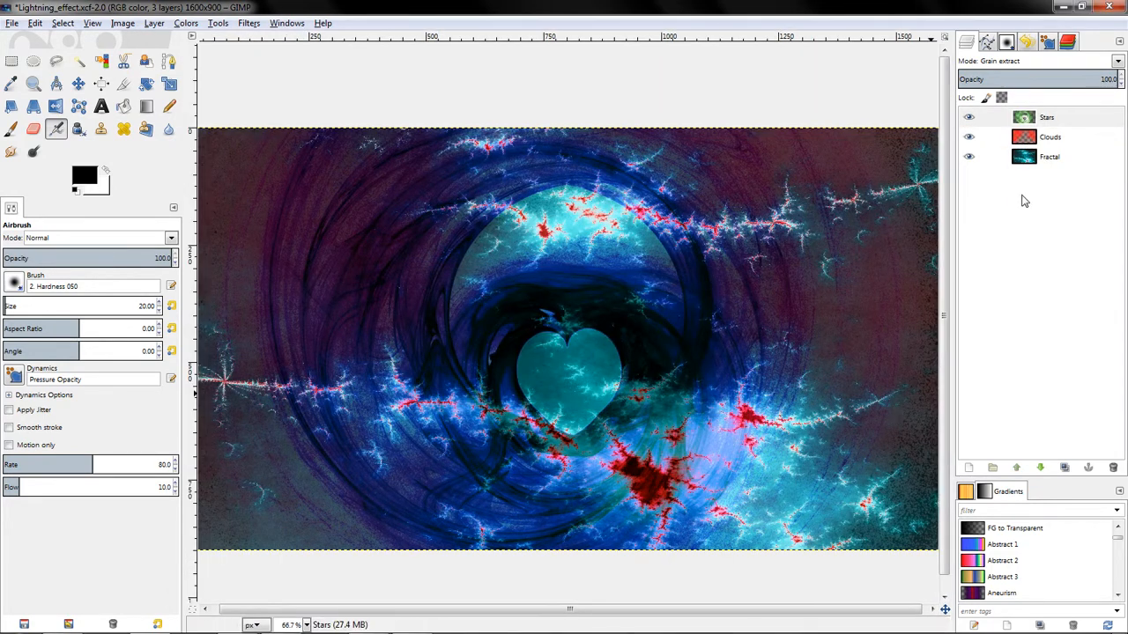
Hide the Stars and Clouds layers to examine the Fractal layer on its own.
{"action": "left_click", "coordinate": [969, 136]}
{"action": "left_click", "coordinate": [969, 137]}
{"action": "left_click", "coordinate": [967, 159]}
{"action": "left_click", "coordinate": [967, 159]}
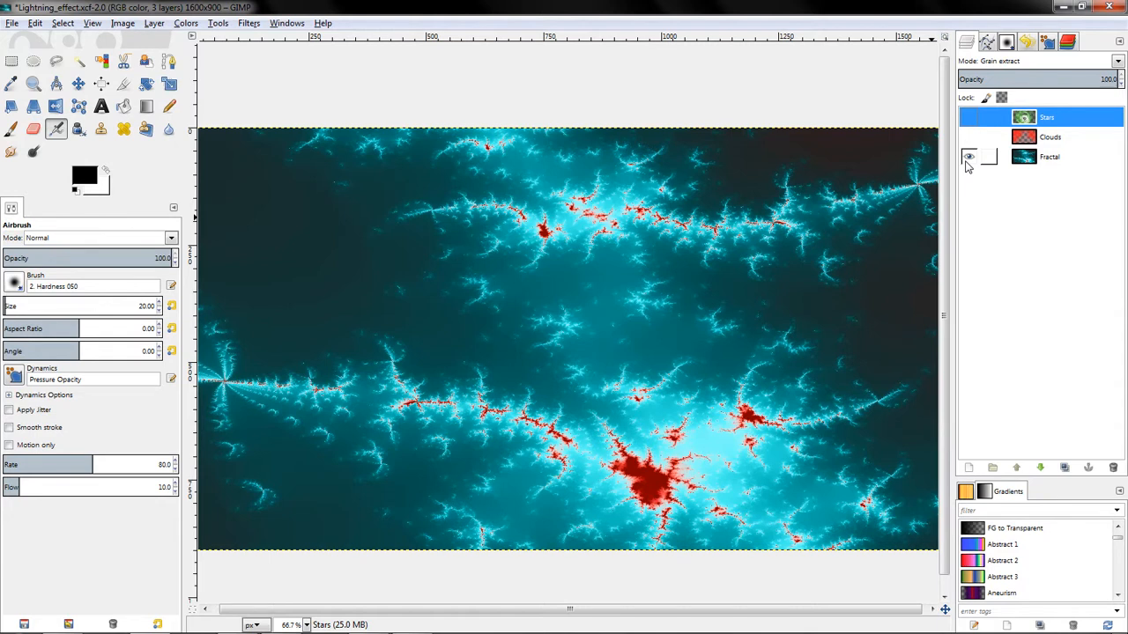
{"action": "left_click", "coordinate": [253, 24]}
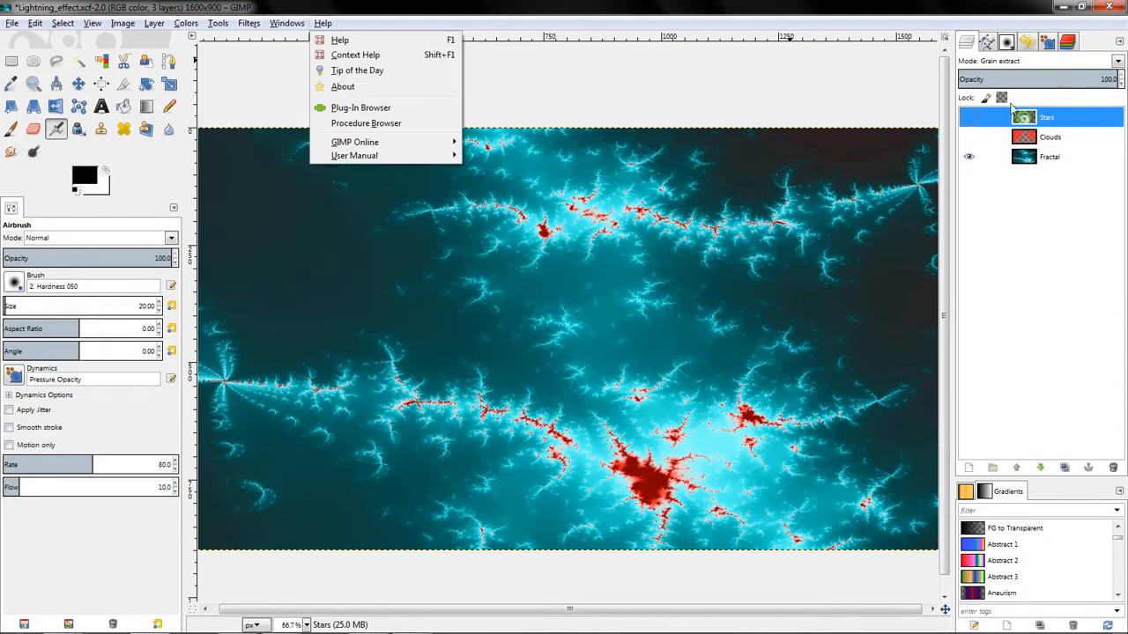
{"action": "left_click", "coordinate": [967, 159]}
View the Clouds layer and the Stars layer each on its own, and make all three layers visible again.
{"action": "left_click", "coordinate": [967, 158]}
{"action": "left_click", "coordinate": [969, 138]}
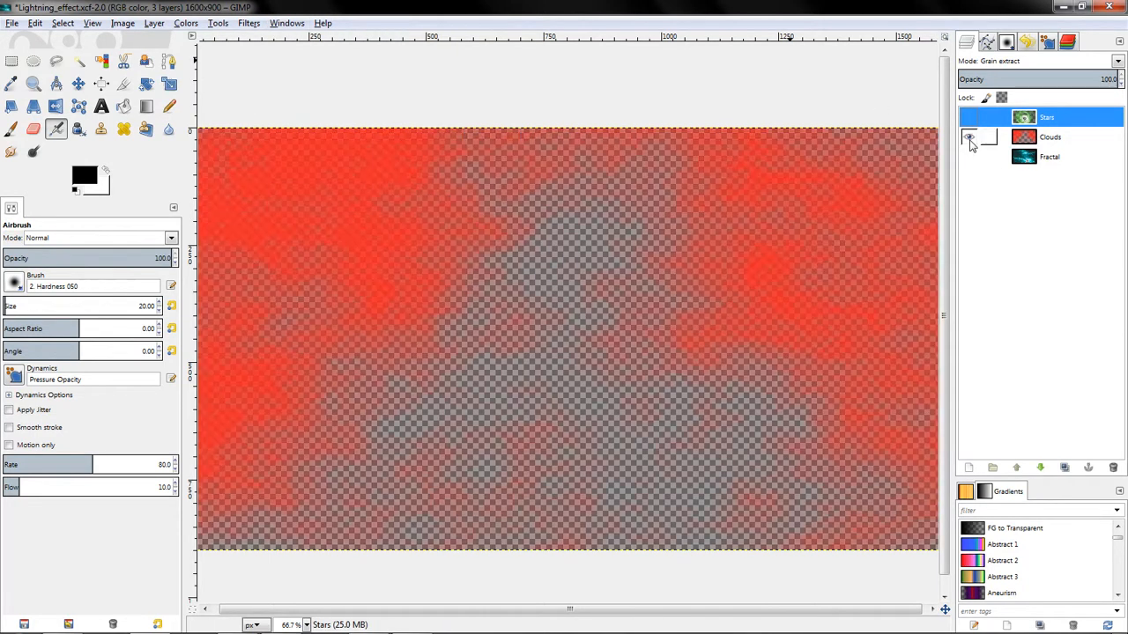
{"action": "left_click", "coordinate": [969, 139]}
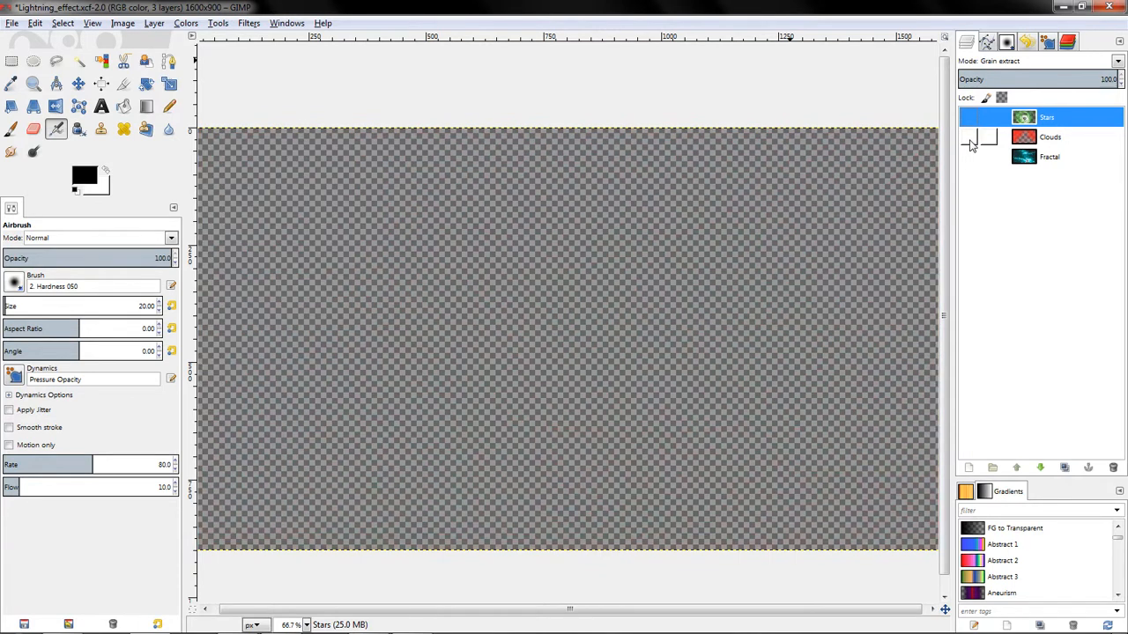
{"action": "left_click", "coordinate": [969, 118]}
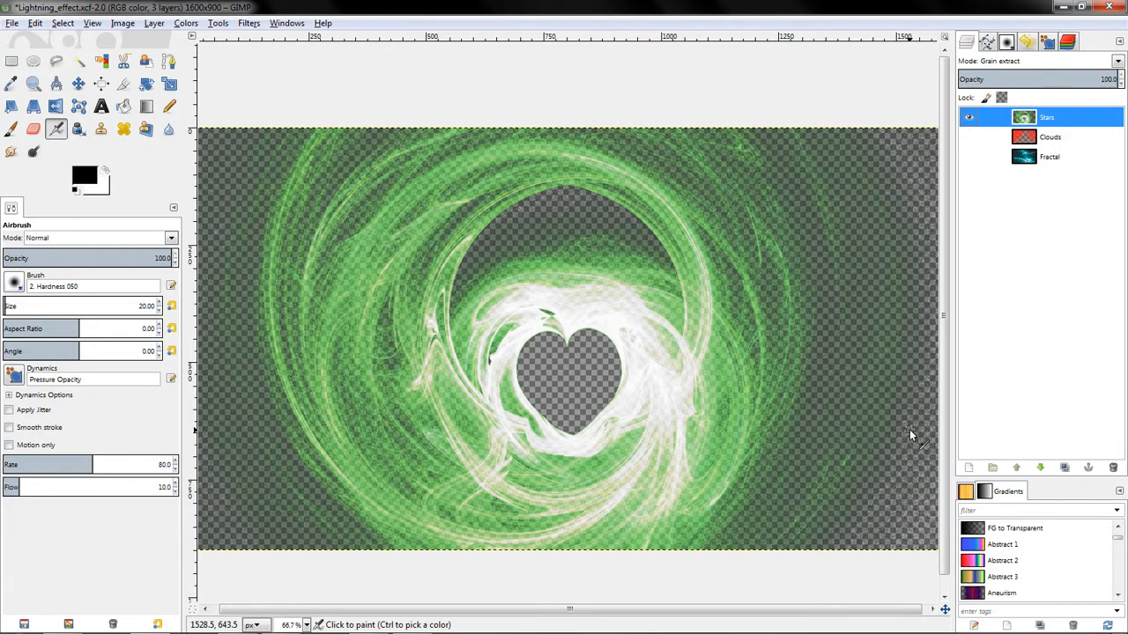
{"action": "left_click", "coordinate": [968, 137]}
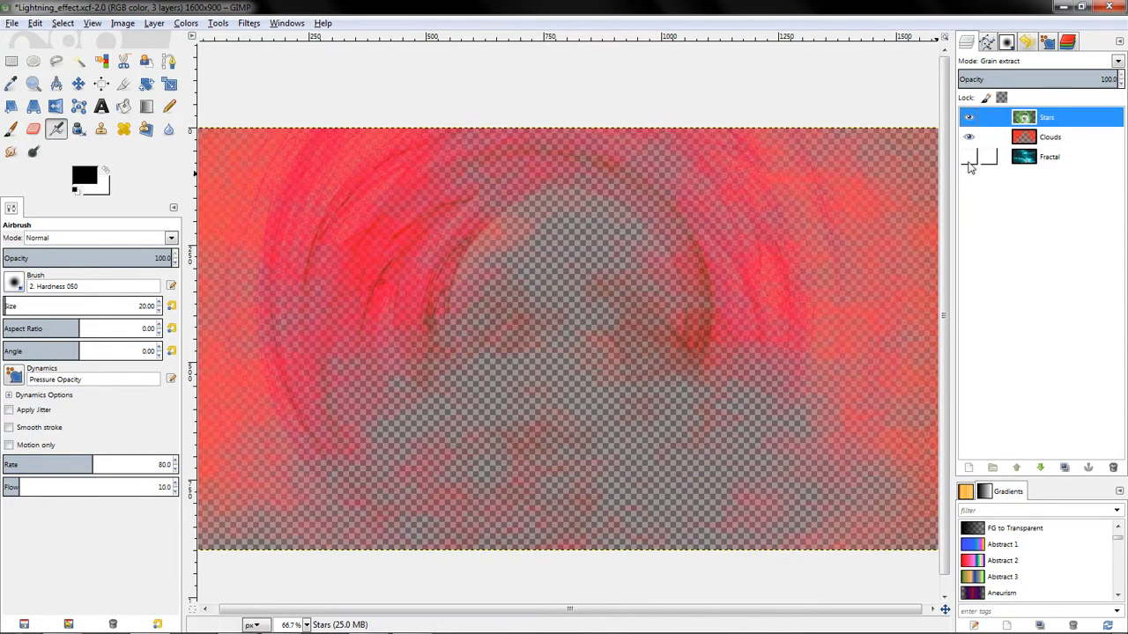
{"action": "left_click", "coordinate": [968, 157]}
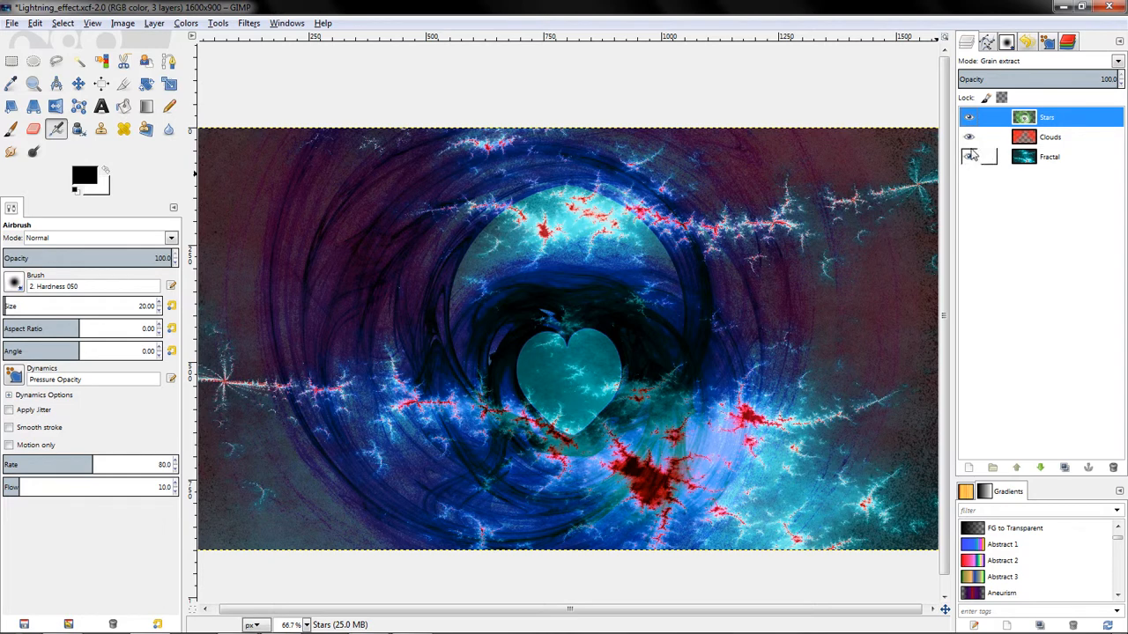
Hide the Stars and Clouds layers and show them again to compare the bare fractal with the full composite.
{"action": "left_click", "coordinate": [968, 137]}
{"action": "left_click", "coordinate": [968, 118]}
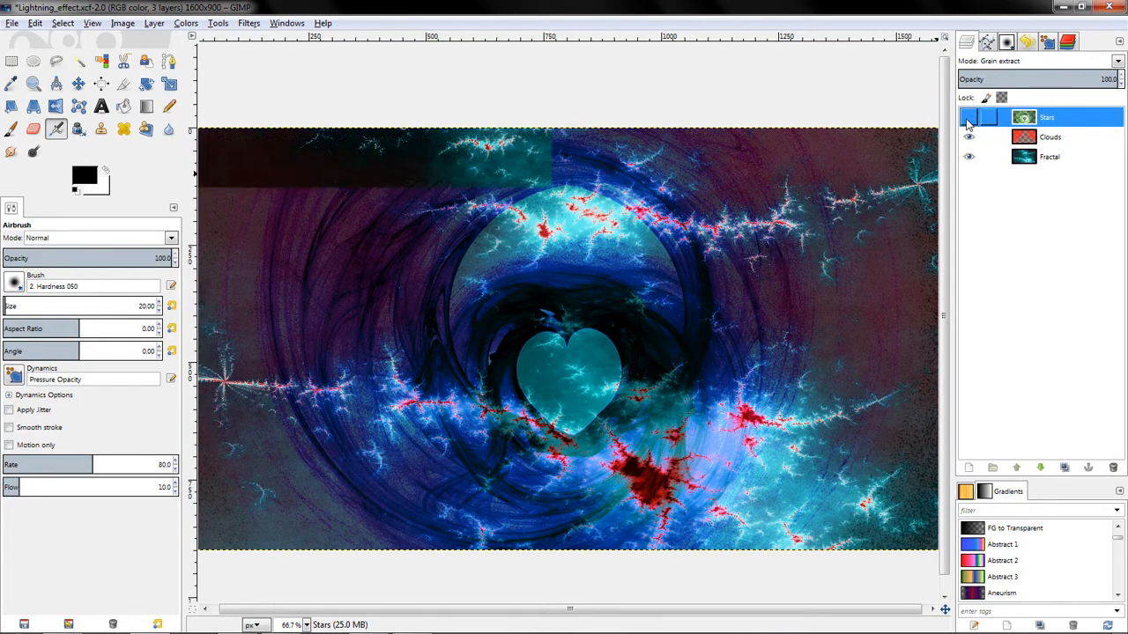
{"action": "left_click", "coordinate": [969, 137]}
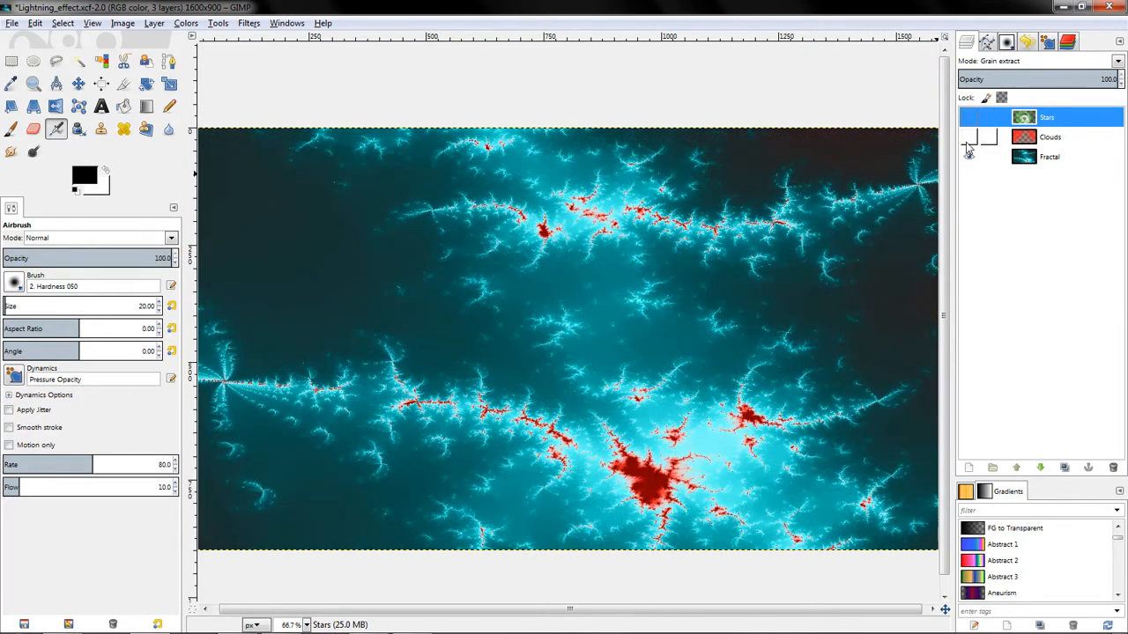
{"action": "left_click", "coordinate": [969, 137]}
{"action": "left_click", "coordinate": [969, 118]}
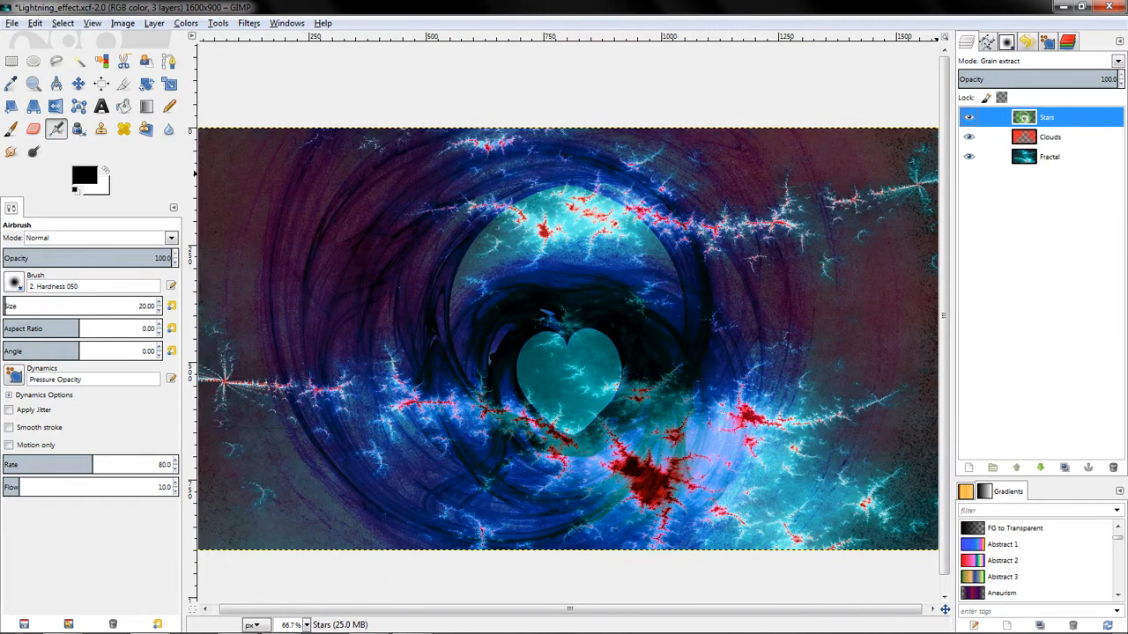
Inspect the blend mode and opacity of the Clouds layer and the Fractal layer.
{"action": "left_click", "coordinate": [1053, 141]}
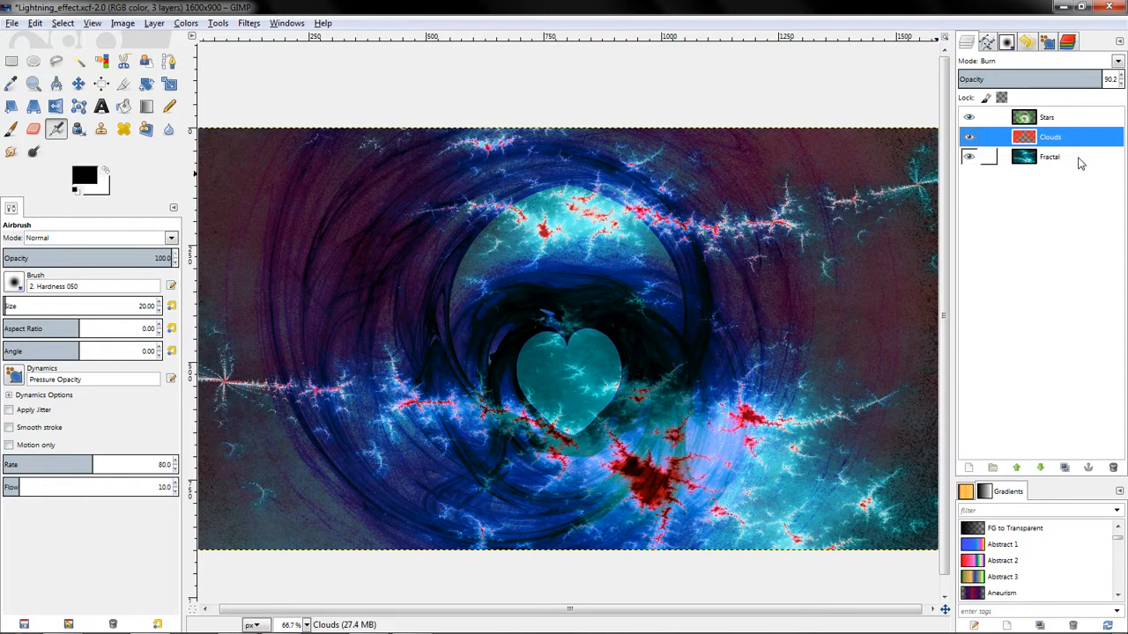
{"action": "left_click", "coordinate": [1068, 158]}
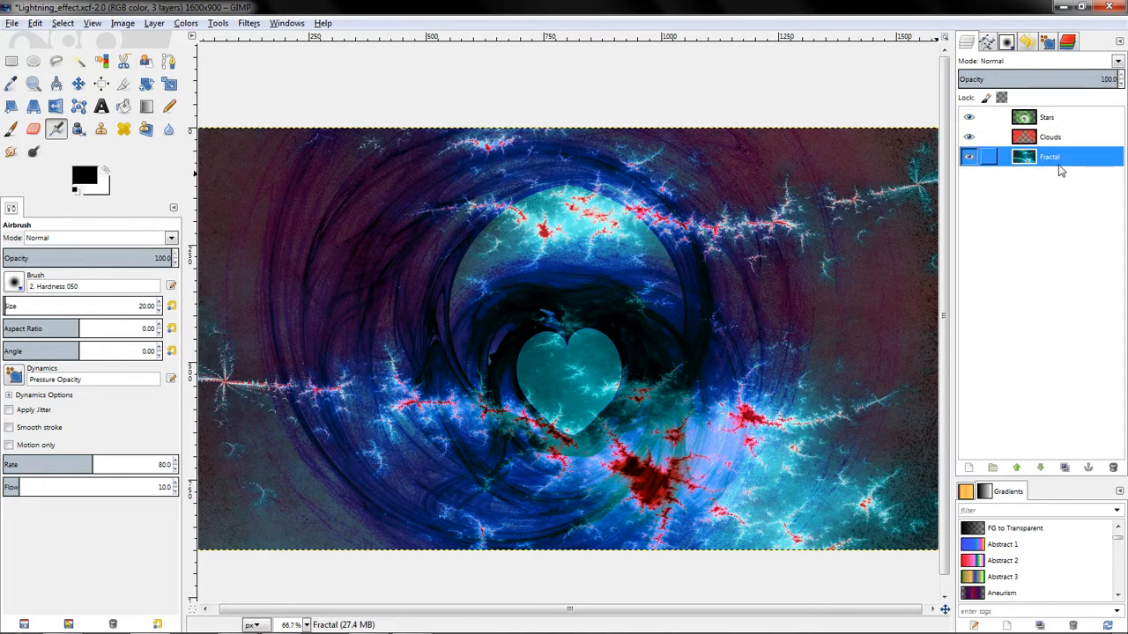
{"action": "scroll", "coordinate": [1055, 66], "scroll_direction": "up", "scroll_amount": 3}
Close the Lightning_effect image without saving its changes.
{"action": "left_click", "coordinate": [1107, 8]}
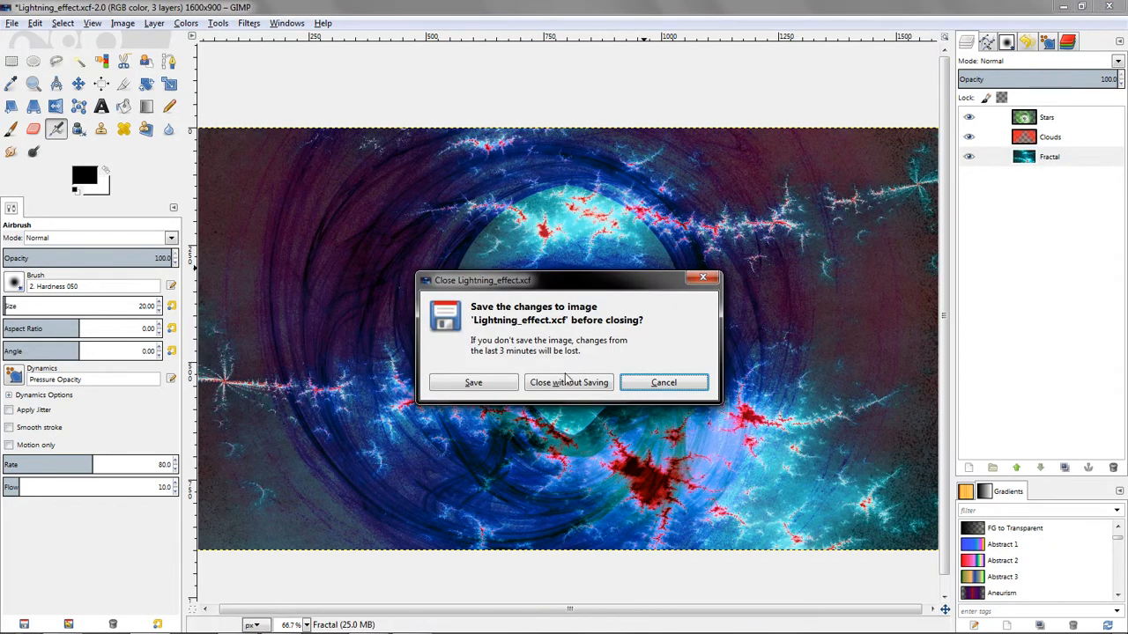
{"action": "left_click", "coordinate": [565, 378]}
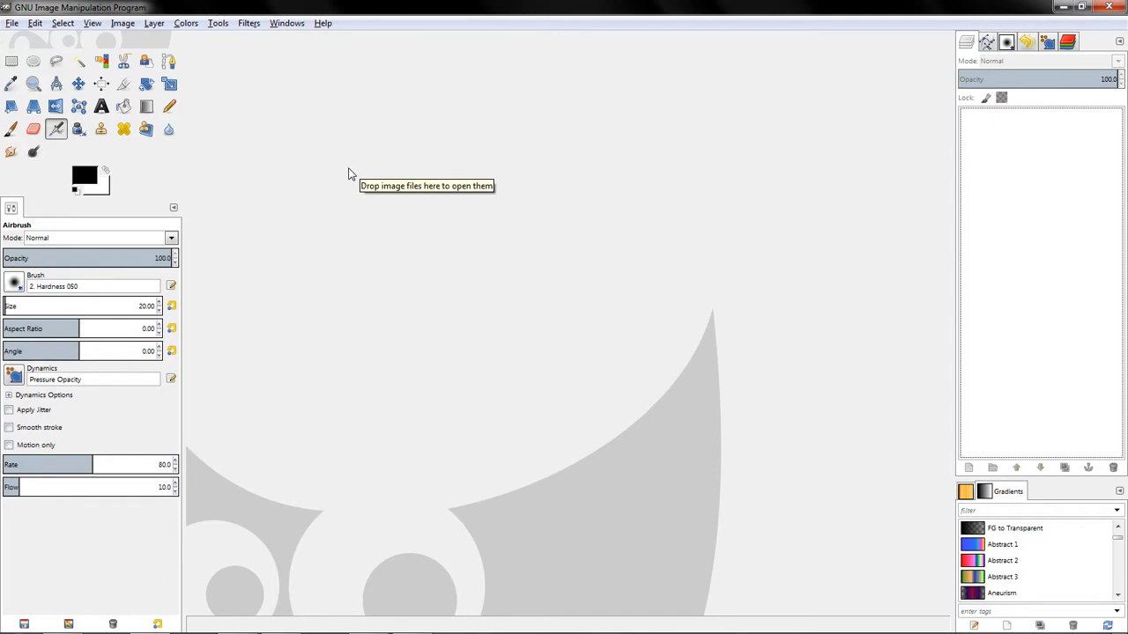
Create a new 1600 × 900 px image from the Back_ground_1600-900 template, filled with transparency.
{"action": "left_click", "coordinate": [12, 22]}
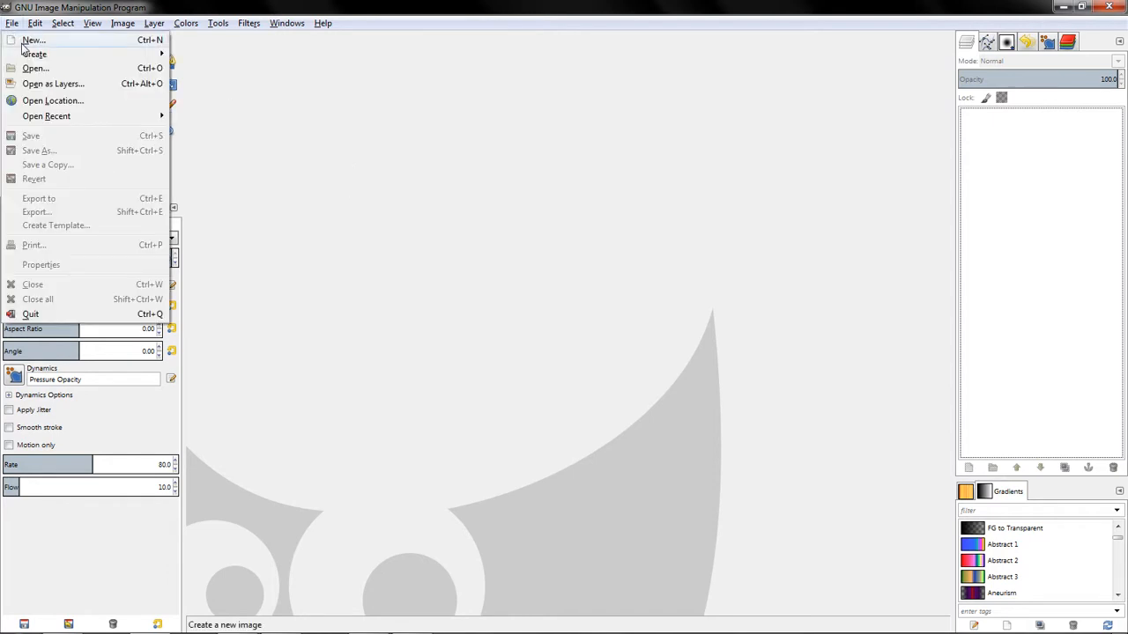
{"action": "left_click", "coordinate": [32, 40]}
{"action": "left_click", "coordinate": [475, 141]}
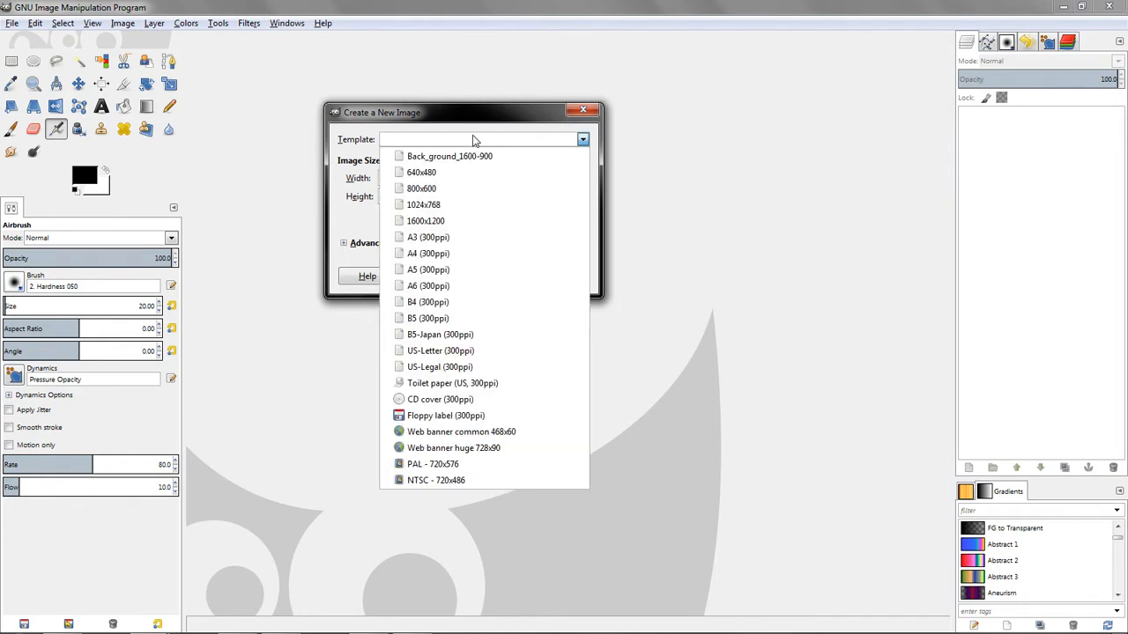
{"action": "left_click", "coordinate": [488, 160]}
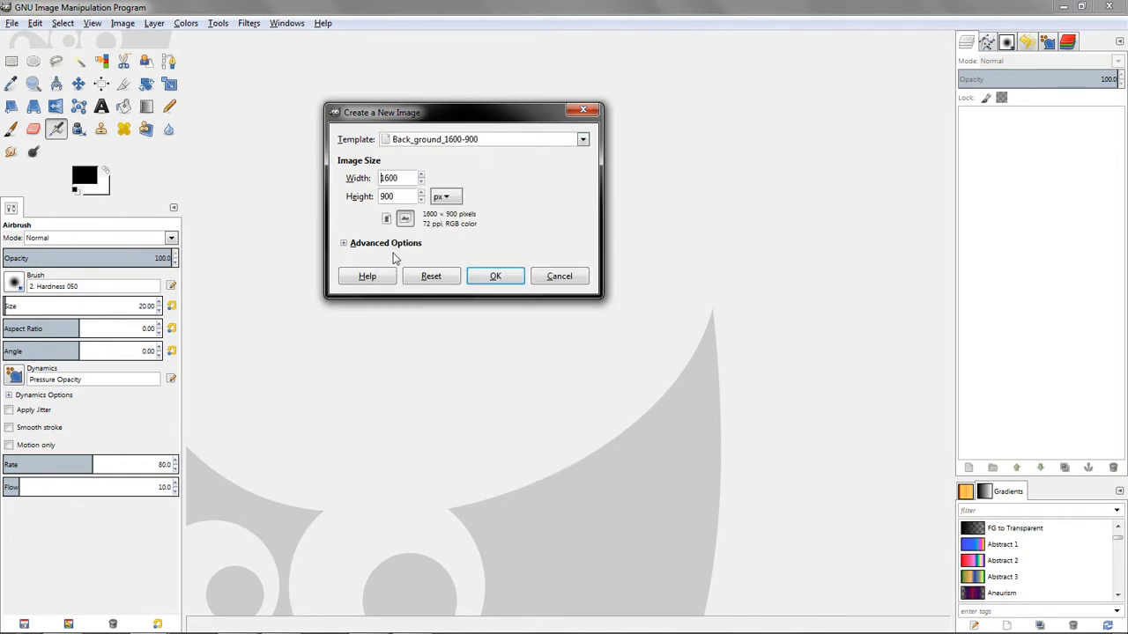
{"action": "left_click", "coordinate": [359, 247]}
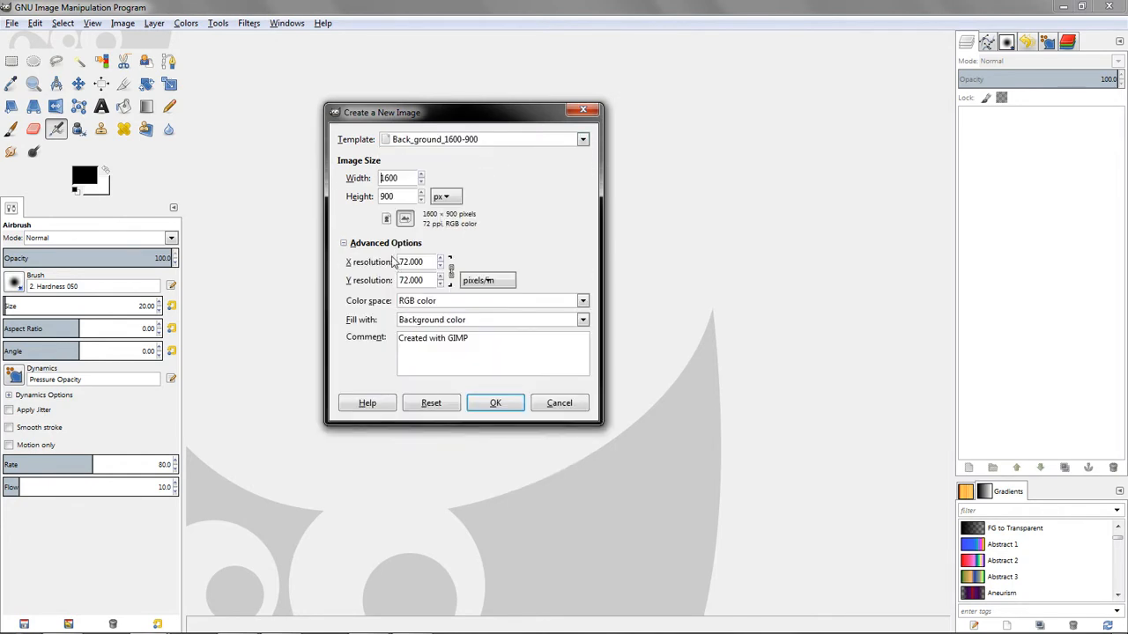
{"action": "left_click", "coordinate": [472, 319]}
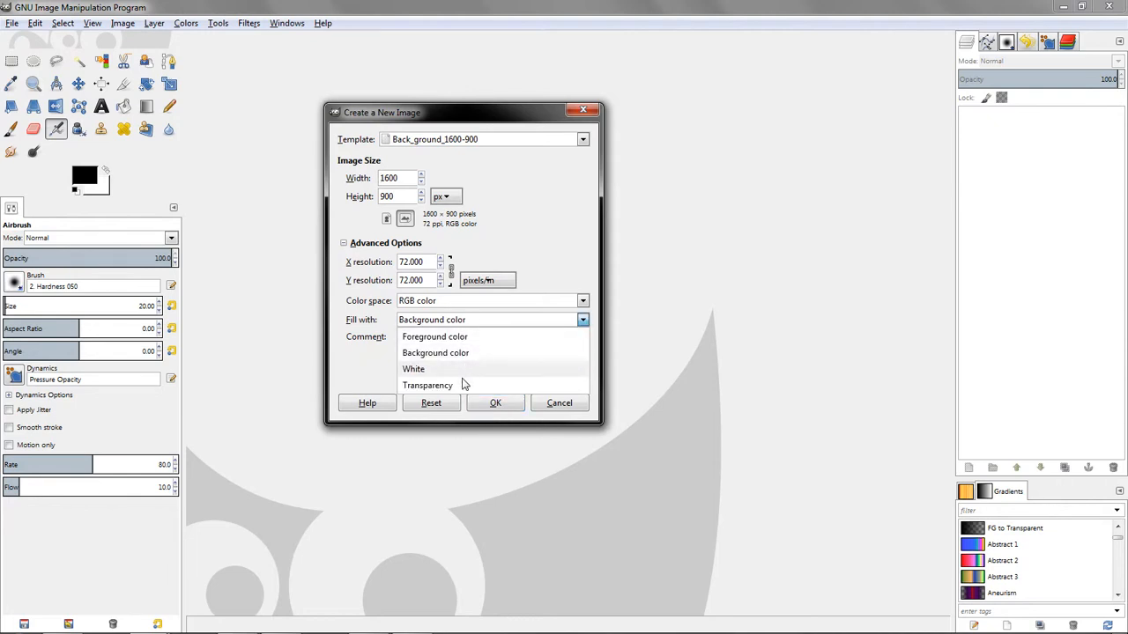
{"action": "left_click", "coordinate": [462, 388]}
{"action": "left_click", "coordinate": [507, 404]}
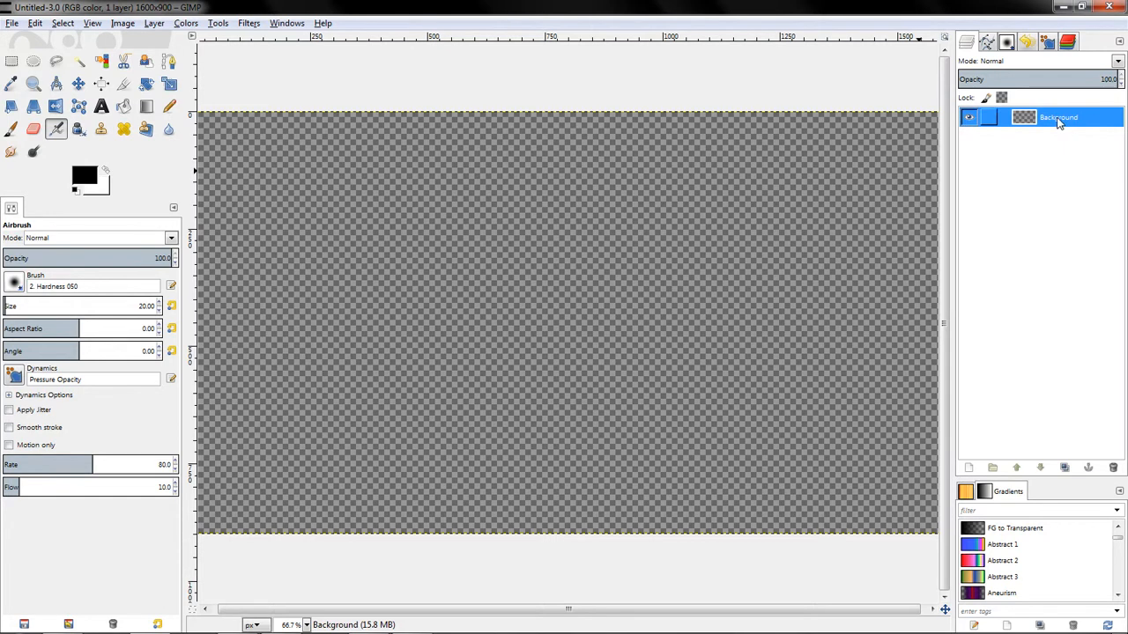
Open the Fractal Explorer render filter on the Background layer and move its dialog over the canvas.
{"action": "left_click", "coordinate": [1088, 117]}
{"action": "left_click", "coordinate": [251, 24]}
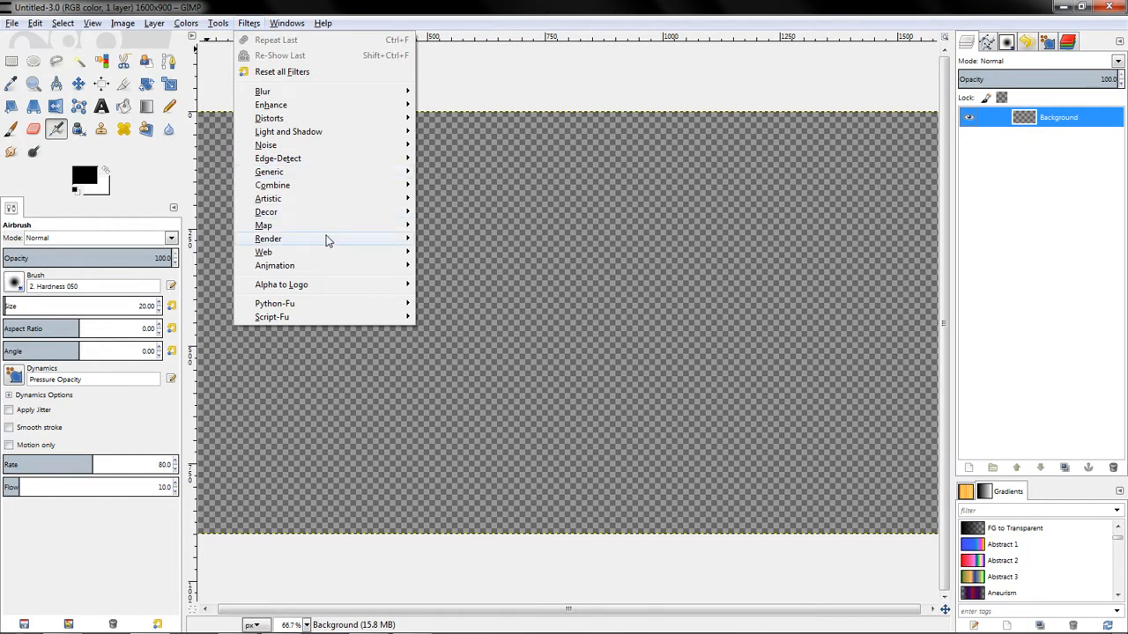
{"action": "mouse_move", "coordinate": [327, 238]}
{"action": "left_click", "coordinate": [492, 298]}
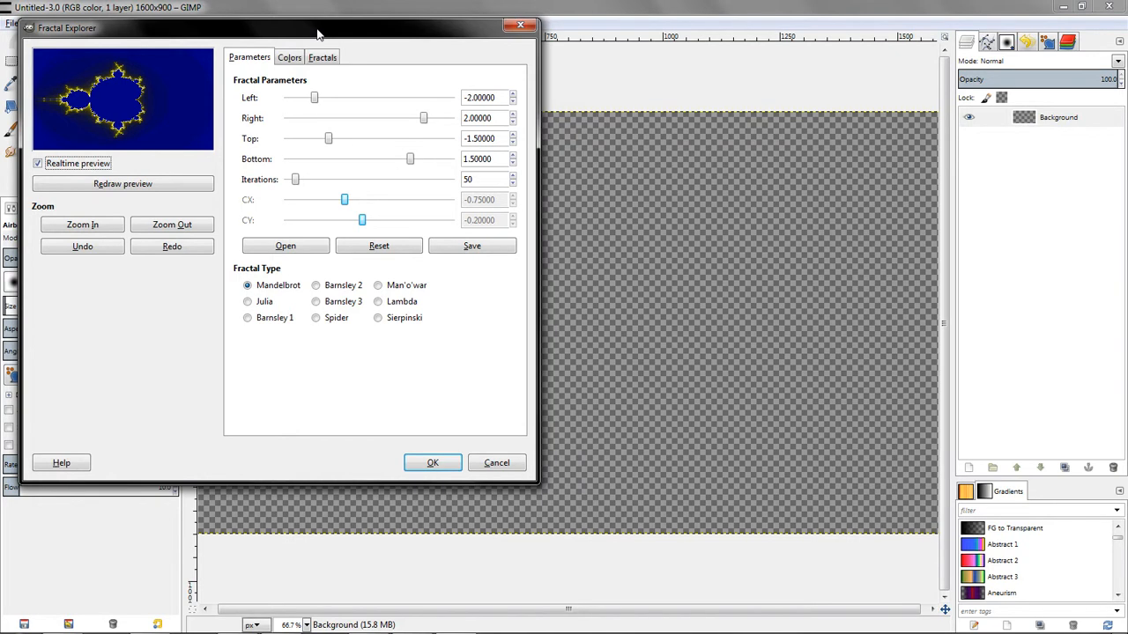
{"action": "left_click_drag", "start_coordinate": [313, 31], "coordinate": [492, 57]}
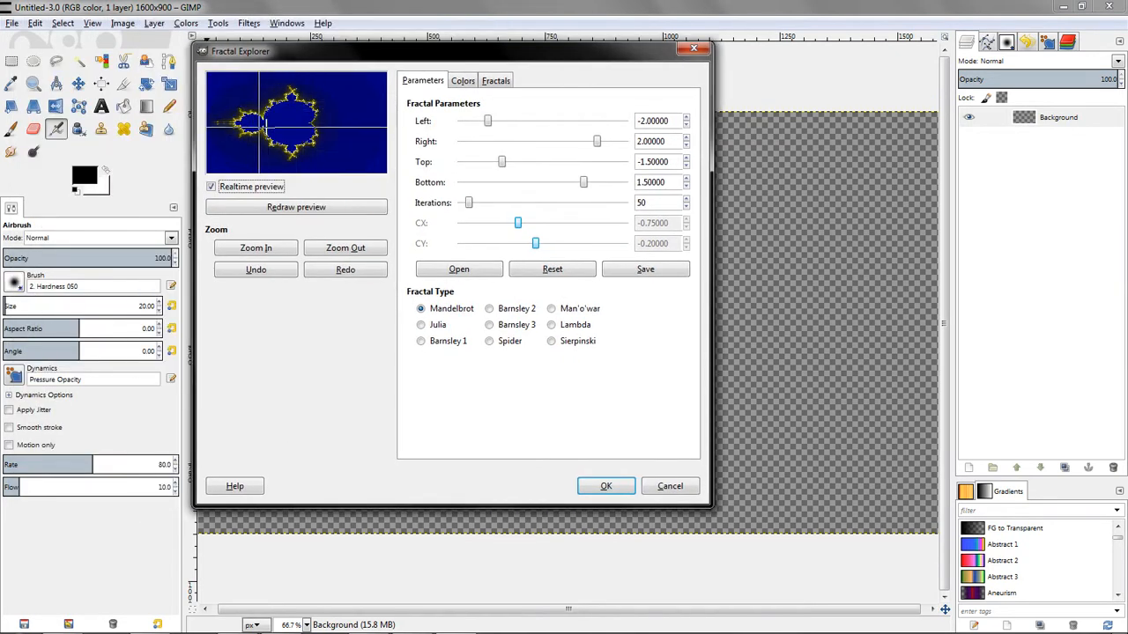
Preview fractal presets such as Car_Track, Energetic_Diamond, Beauty_of_Nature, Ice_Crystal and Hoops, and choose High_Voltage.
{"action": "left_click", "coordinate": [491, 81]}
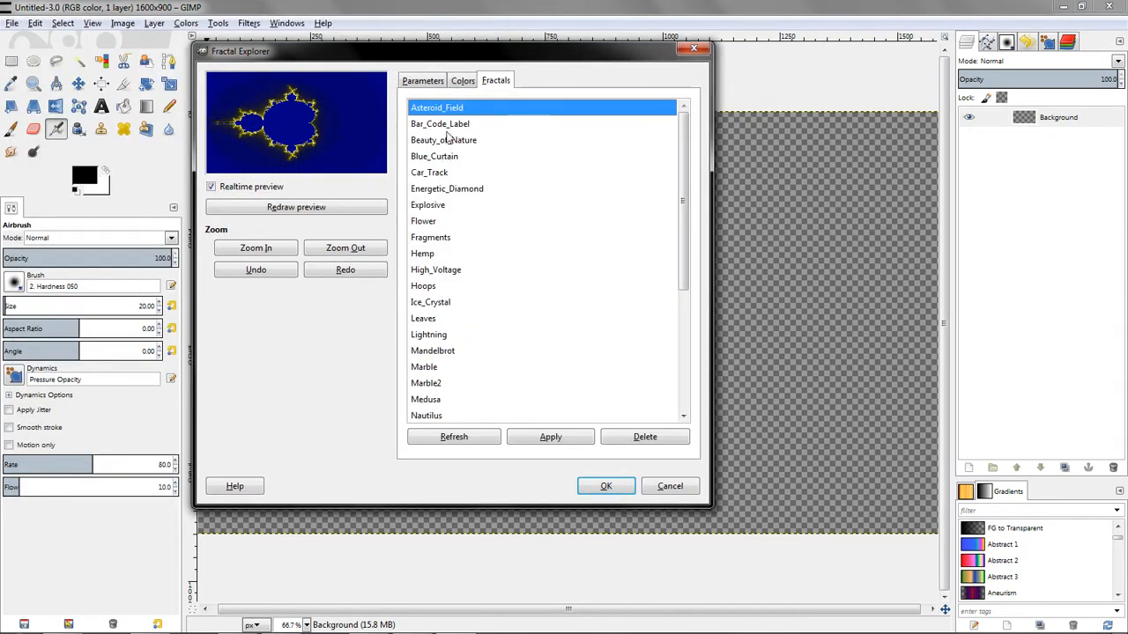
{"action": "left_click", "coordinate": [441, 173]}
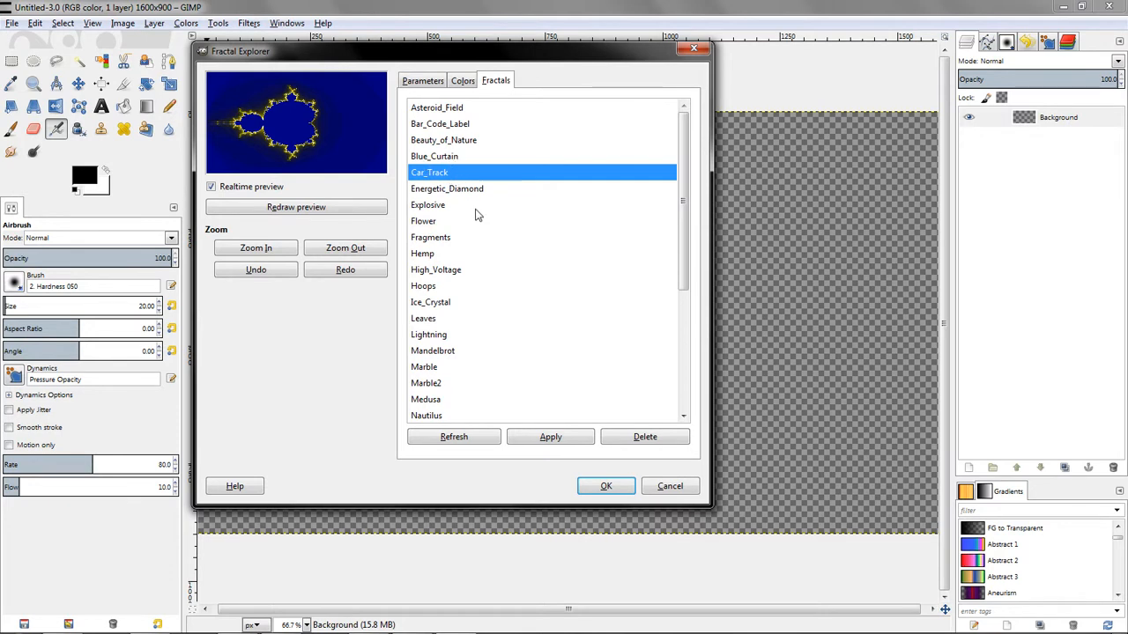
{"action": "left_click", "coordinate": [476, 190]}
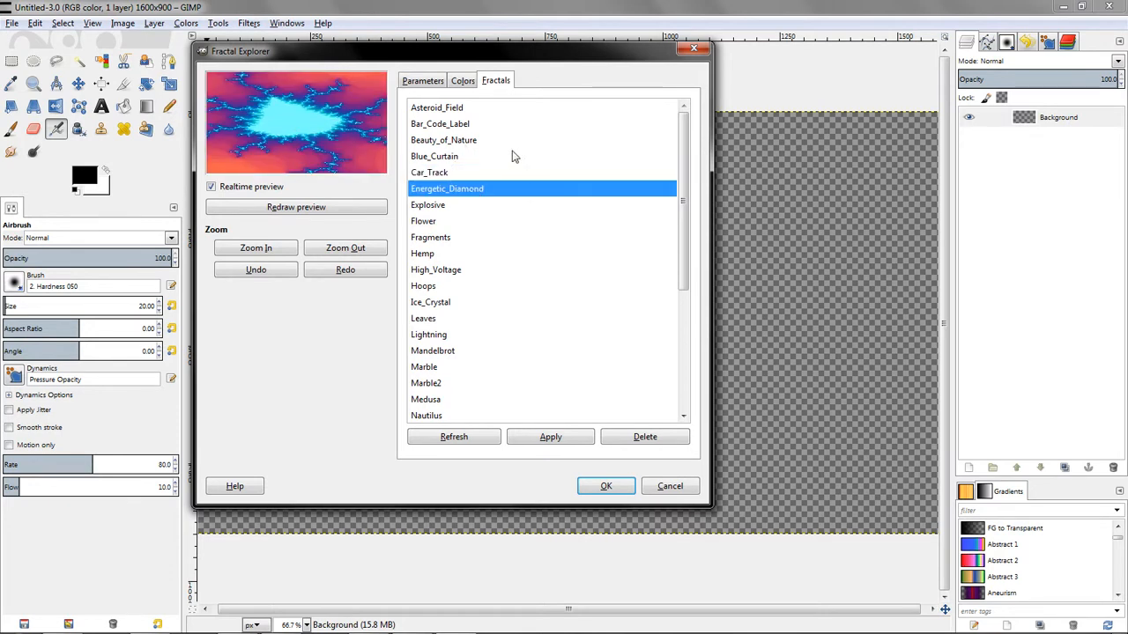
{"action": "left_click", "coordinate": [477, 143]}
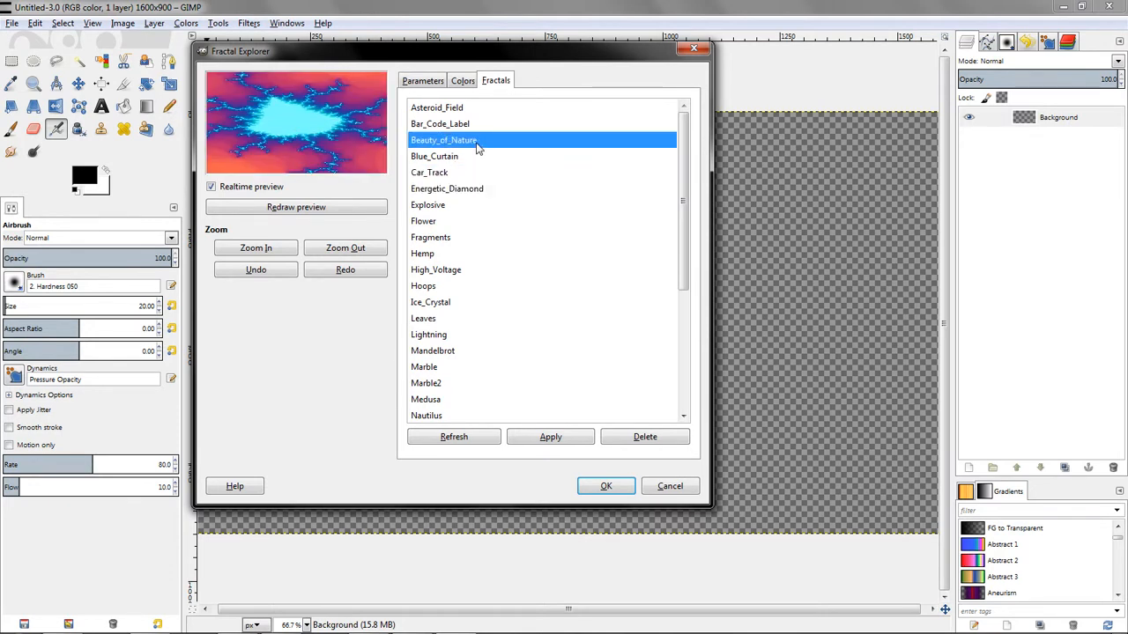
{"action": "left_click", "coordinate": [447, 271]}
{"action": "left_click", "coordinate": [445, 310]}
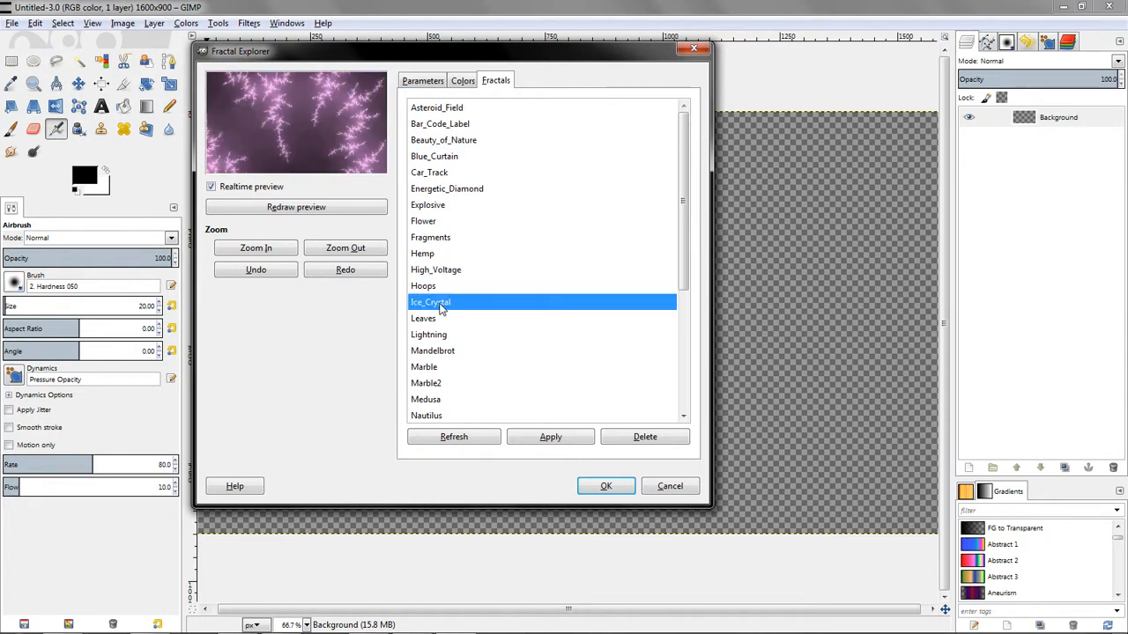
{"action": "left_click", "coordinate": [432, 287]}
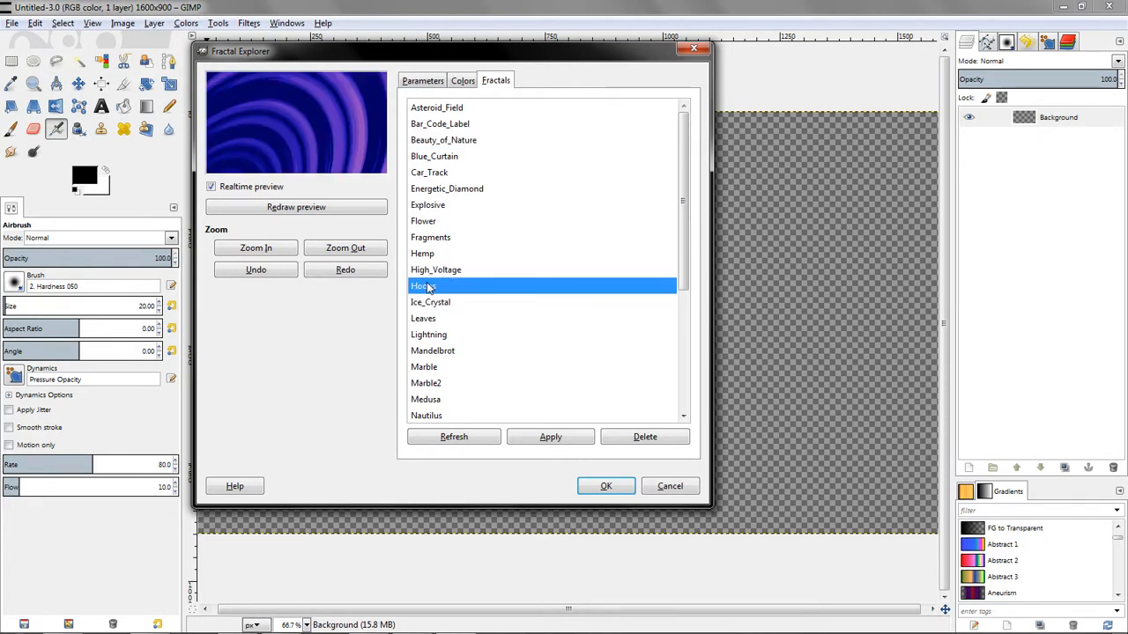
{"action": "left_click", "coordinate": [440, 273]}
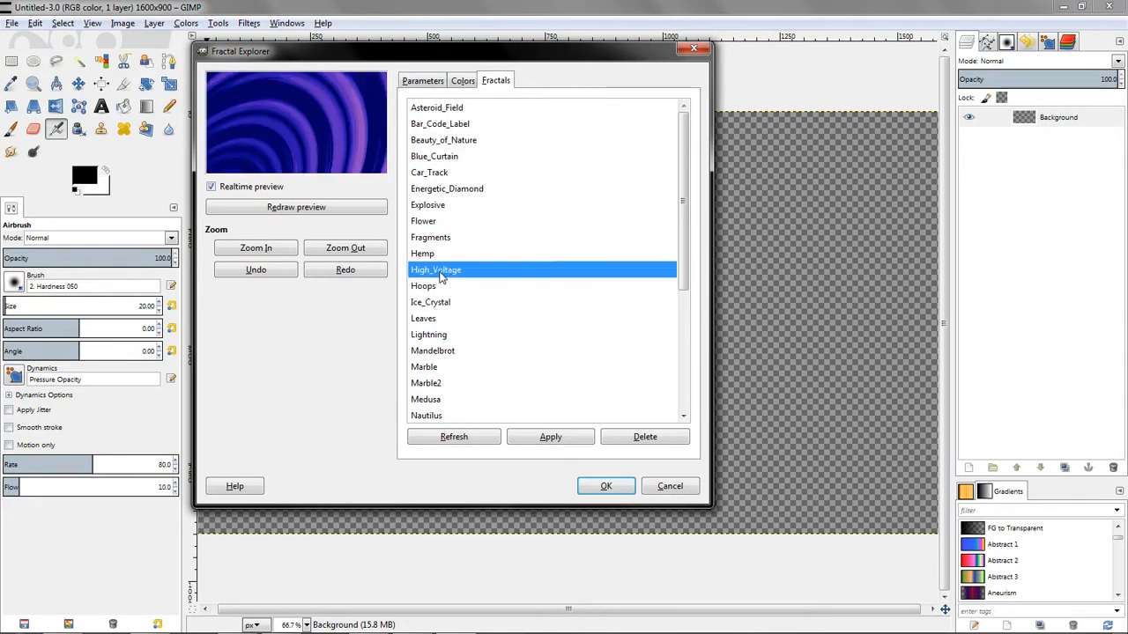
Try Cosine for red, Sine for green, and Cosine and Sine for blue, and set all three color functions back to None.
{"action": "left_click", "coordinate": [463, 81]}
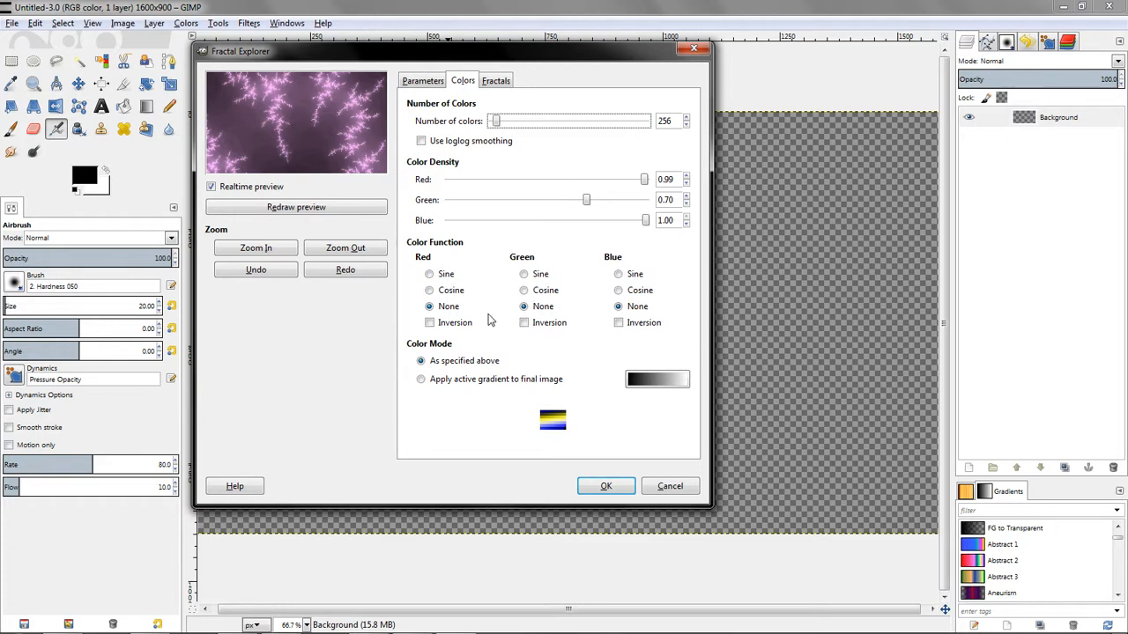
{"action": "left_click", "coordinate": [457, 294]}
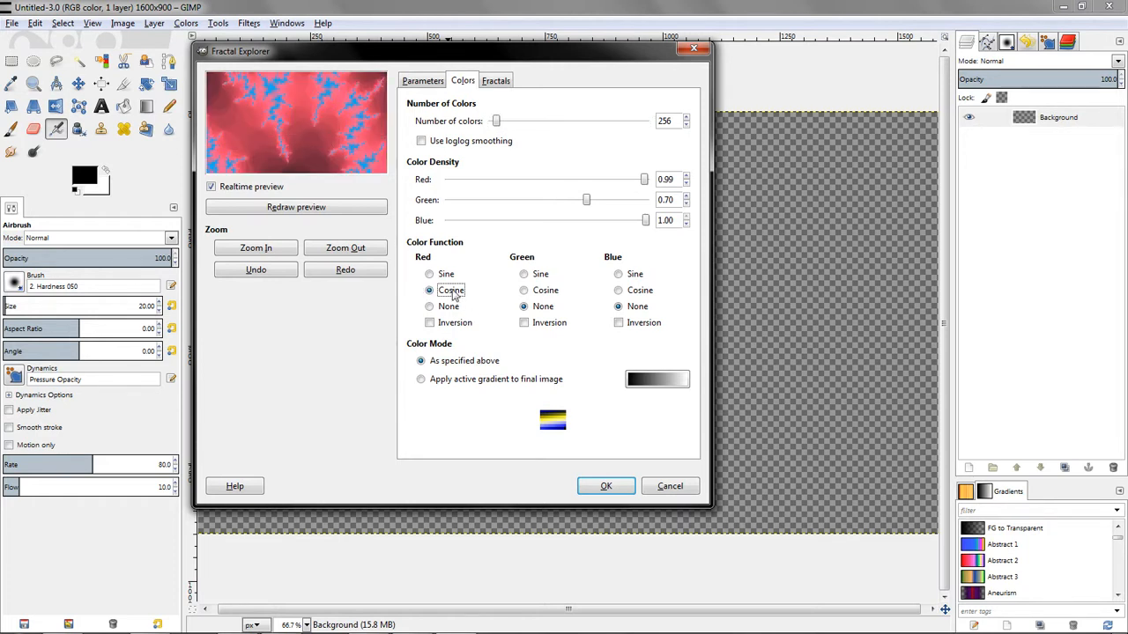
{"action": "left_click", "coordinate": [540, 276]}
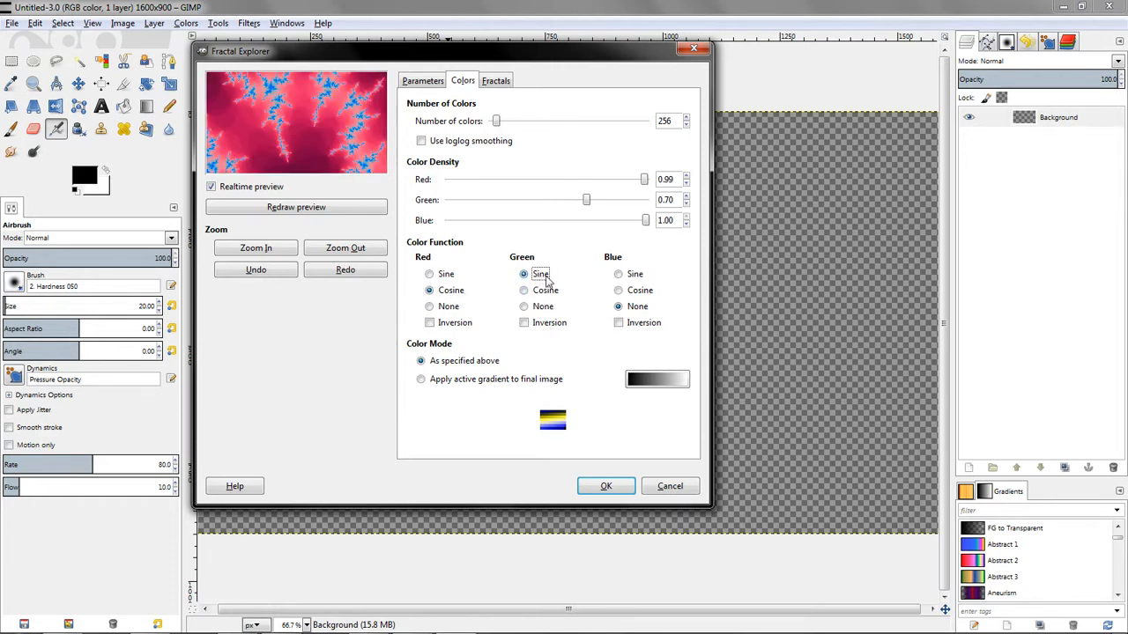
{"action": "left_click", "coordinate": [641, 294]}
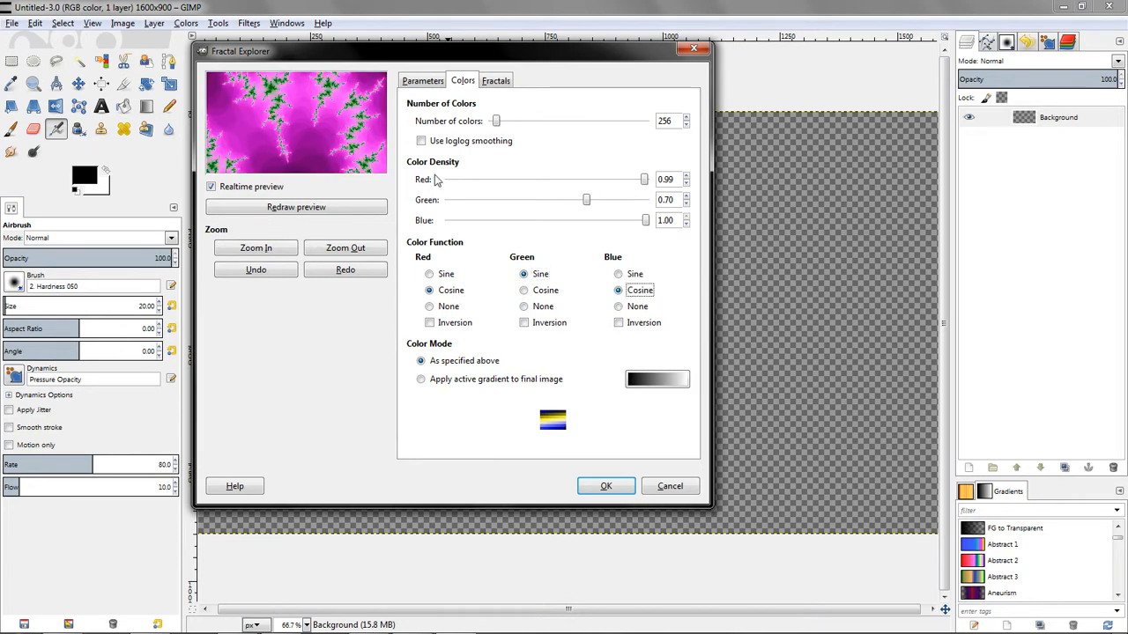
{"action": "left_click", "coordinate": [633, 278]}
{"action": "left_click", "coordinate": [635, 306]}
{"action": "left_click", "coordinate": [523, 308]}
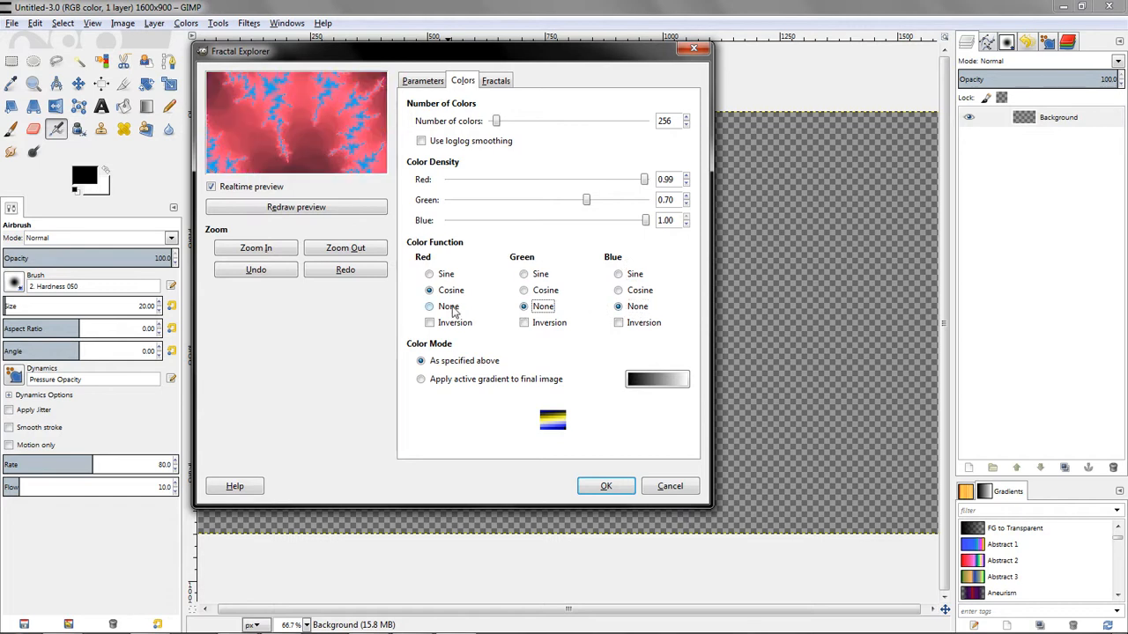
{"action": "left_click", "coordinate": [449, 308]}
Set the fractal's color mode to apply the active gradient to the final image, and pick the Dark 1 gradient.
{"action": "left_click", "coordinate": [456, 384]}
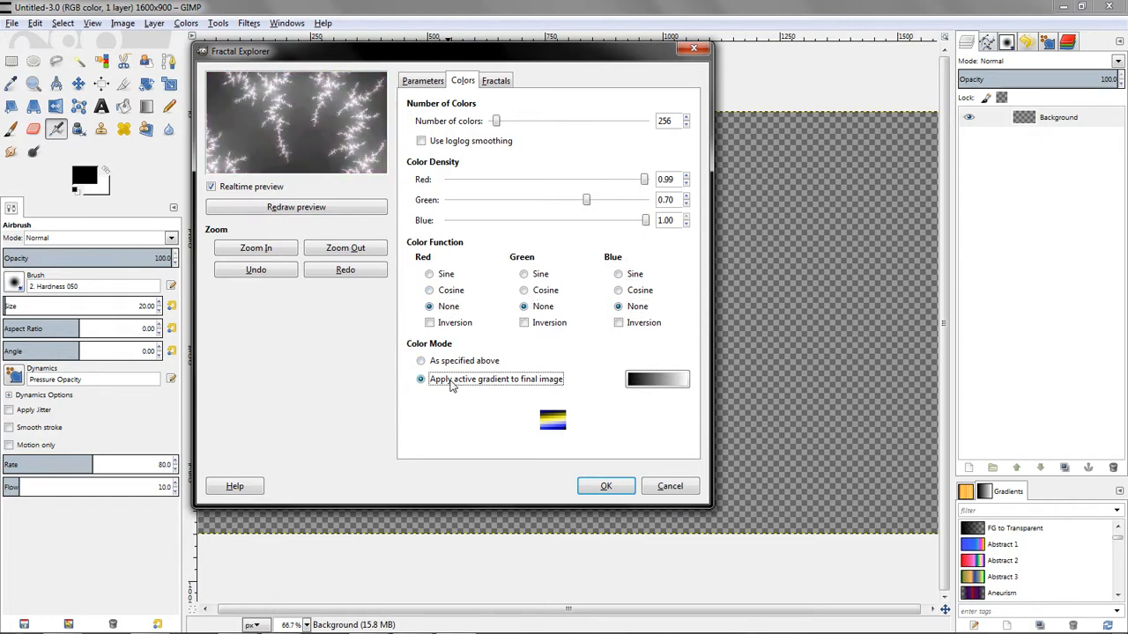
{"action": "left_click", "coordinate": [659, 381]}
{"action": "left_click_drag", "start_coordinate": [120, 30], "coordinate": [328, 79]}
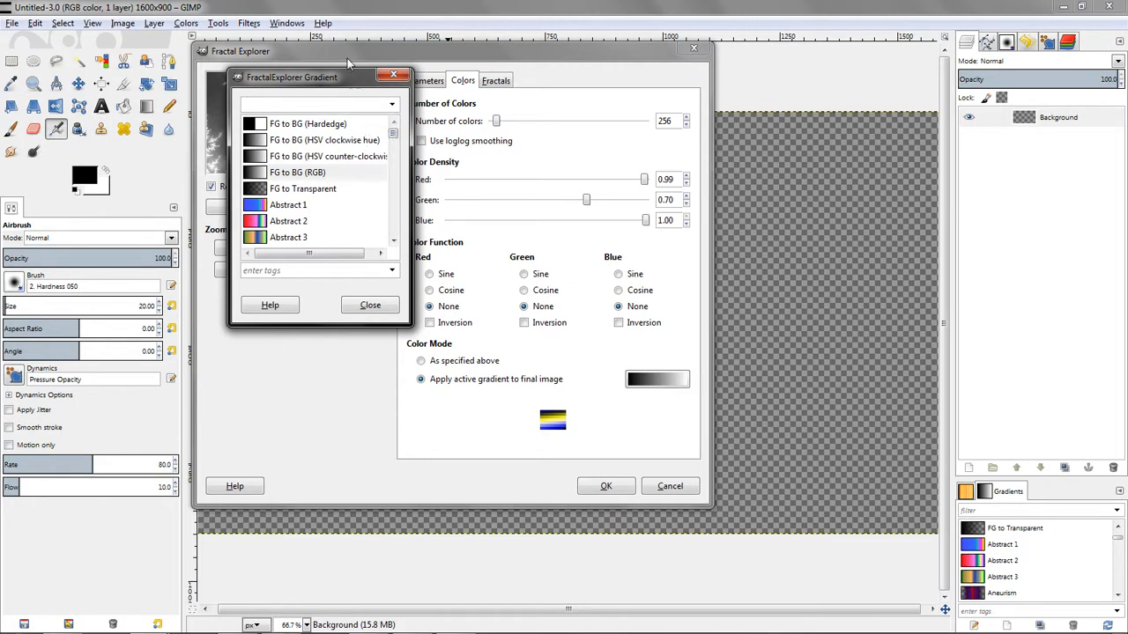
{"action": "left_click_drag", "start_coordinate": [347, 77], "coordinate": [405, 76]}
{"action": "left_click_drag", "start_coordinate": [536, 85], "coordinate": [581, 76]}
{"action": "left_click_drag", "start_coordinate": [627, 133], "coordinate": [586, 166]}
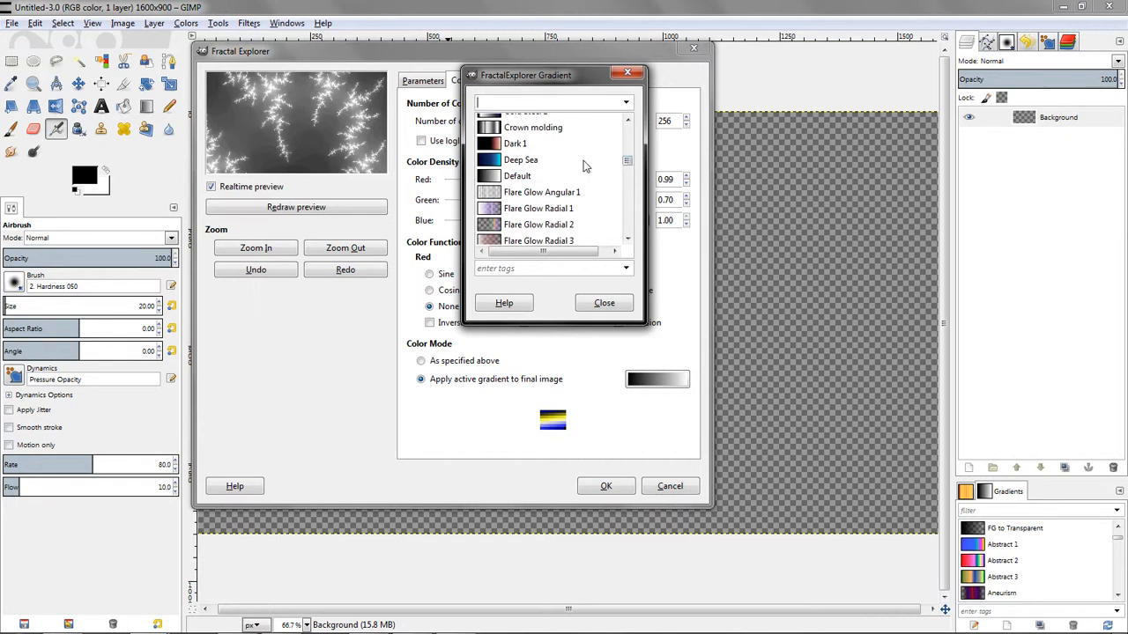
{"action": "double_click", "coordinate": [502, 144]}
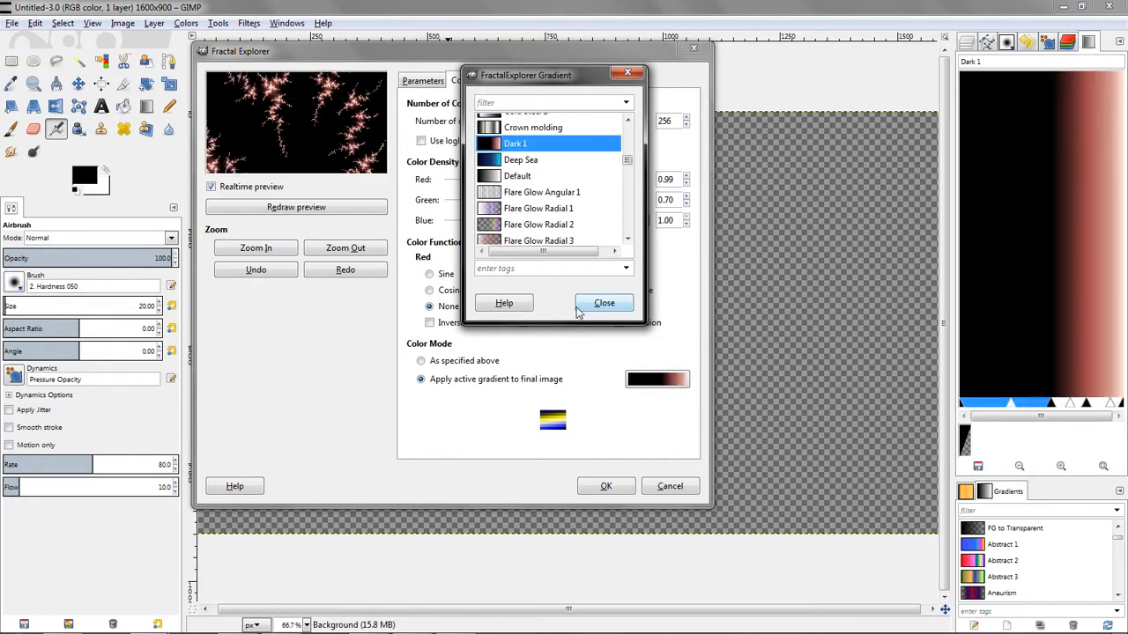
Preview the Deep Sea, Default and Flare Glow gradients on the fractal, and settle on Dark 1.
{"action": "double_click", "coordinate": [525, 160]}
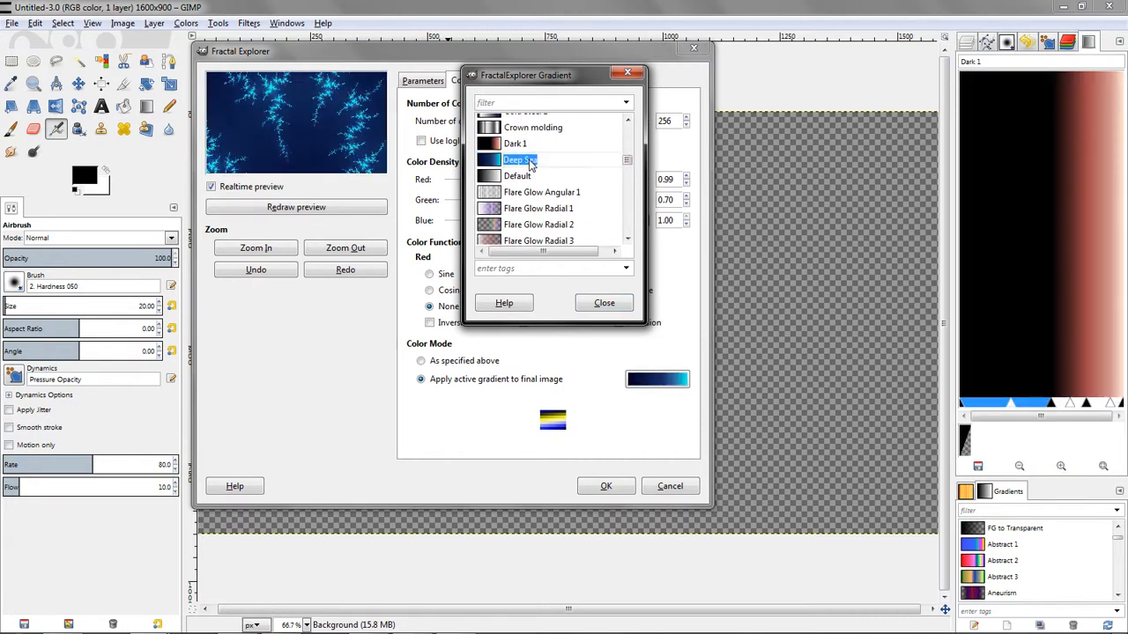
{"action": "left_click", "coordinate": [526, 177]}
{"action": "left_click", "coordinate": [550, 192]}
{"action": "left_click", "coordinate": [565, 210]}
{"action": "left_click", "coordinate": [568, 227]}
{"action": "left_click", "coordinate": [568, 242]}
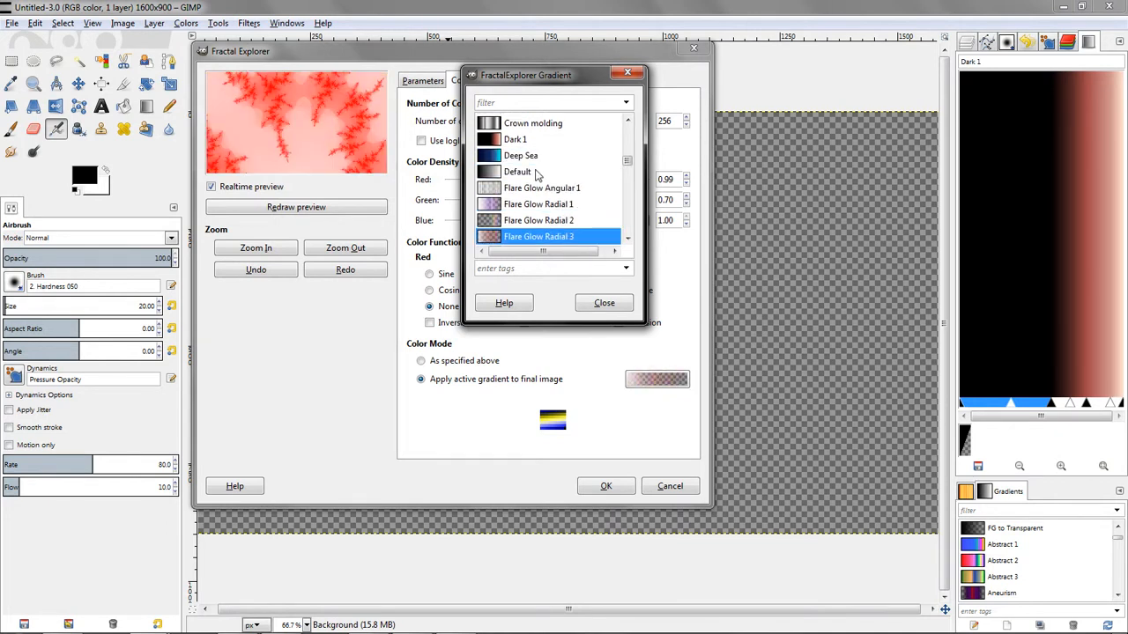
{"action": "left_click", "coordinate": [526, 143]}
{"action": "left_click", "coordinate": [606, 304]}
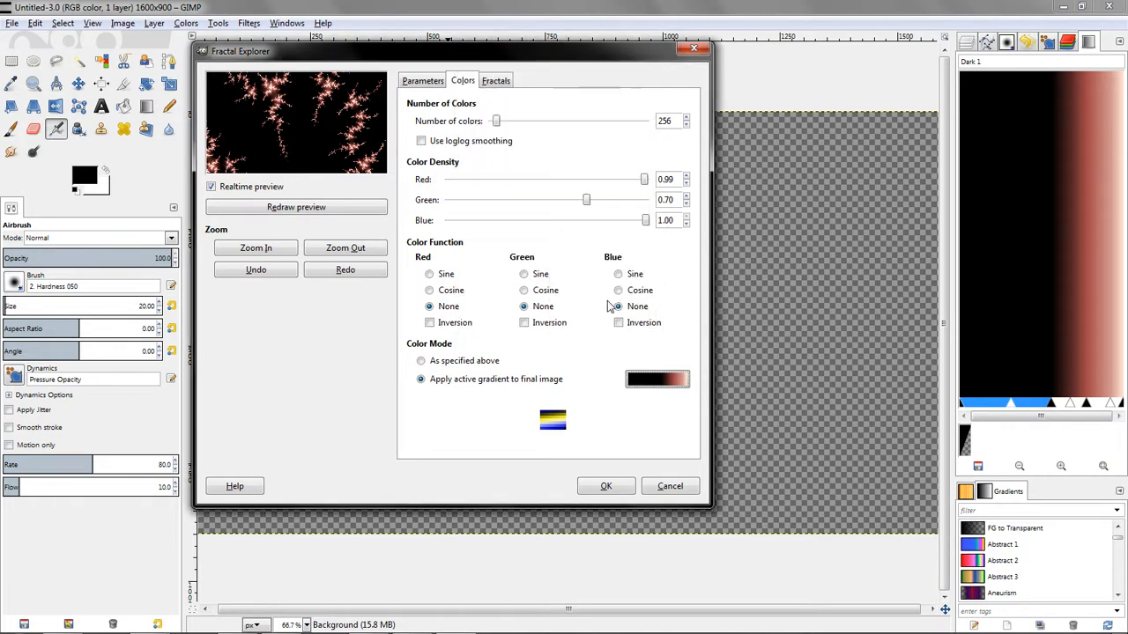
Set the fractal parameters to 44 iterations, CX -1.31466, CY 0.08621, bottom 0.07759 and top 0.
{"action": "left_click", "coordinate": [427, 81]}
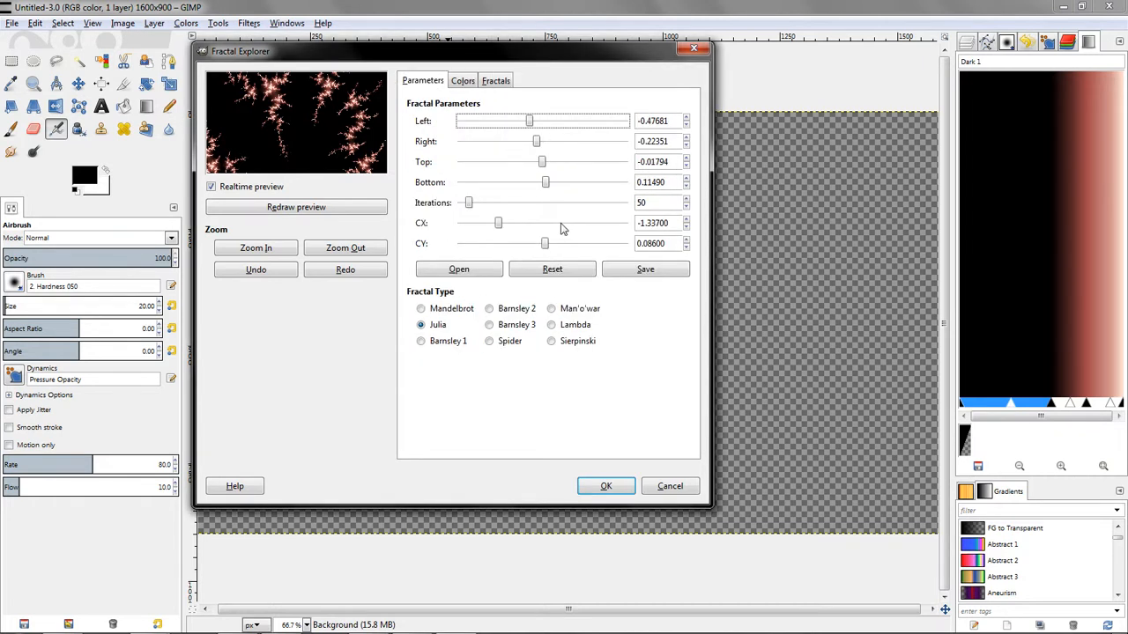
{"action": "left_click_drag", "start_coordinate": [471, 208], "coordinate": [469, 208]}
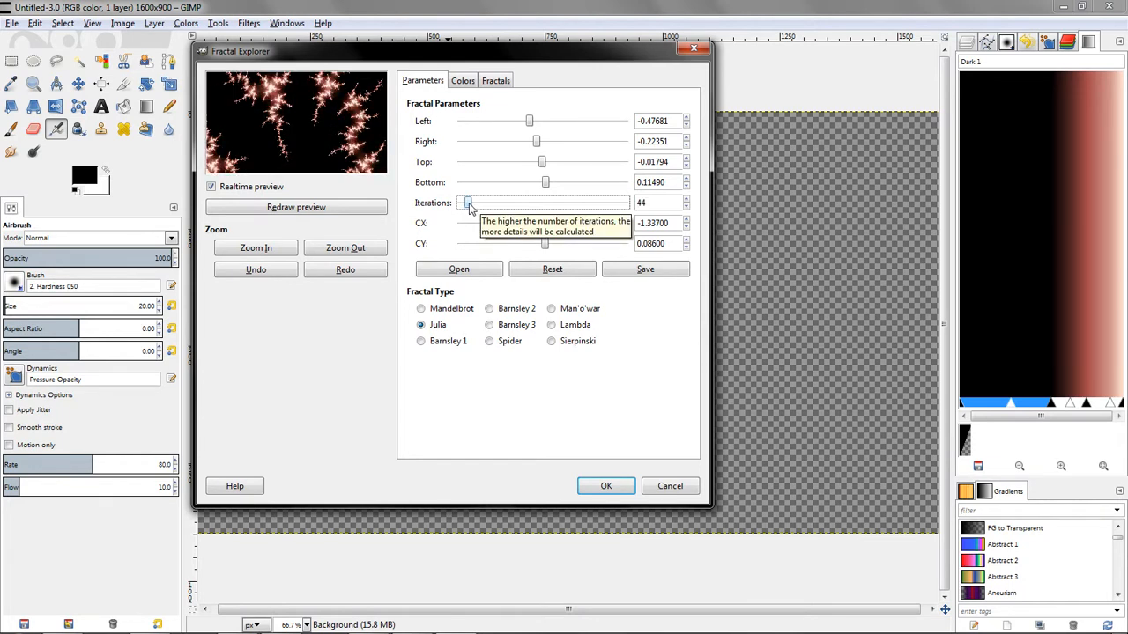
{"action": "left_click_drag", "start_coordinate": [498, 226], "coordinate": [545, 245]}
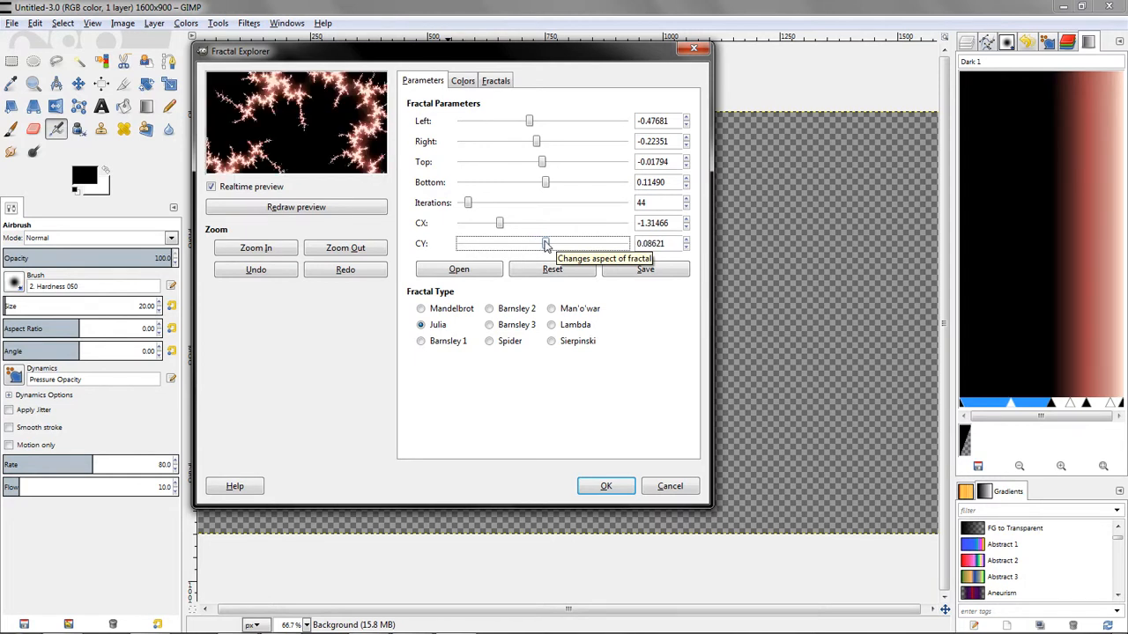
{"action": "left_click_drag", "start_coordinate": [548, 183], "coordinate": [544, 164]}
{"action": "left_click", "coordinate": [542, 162]}
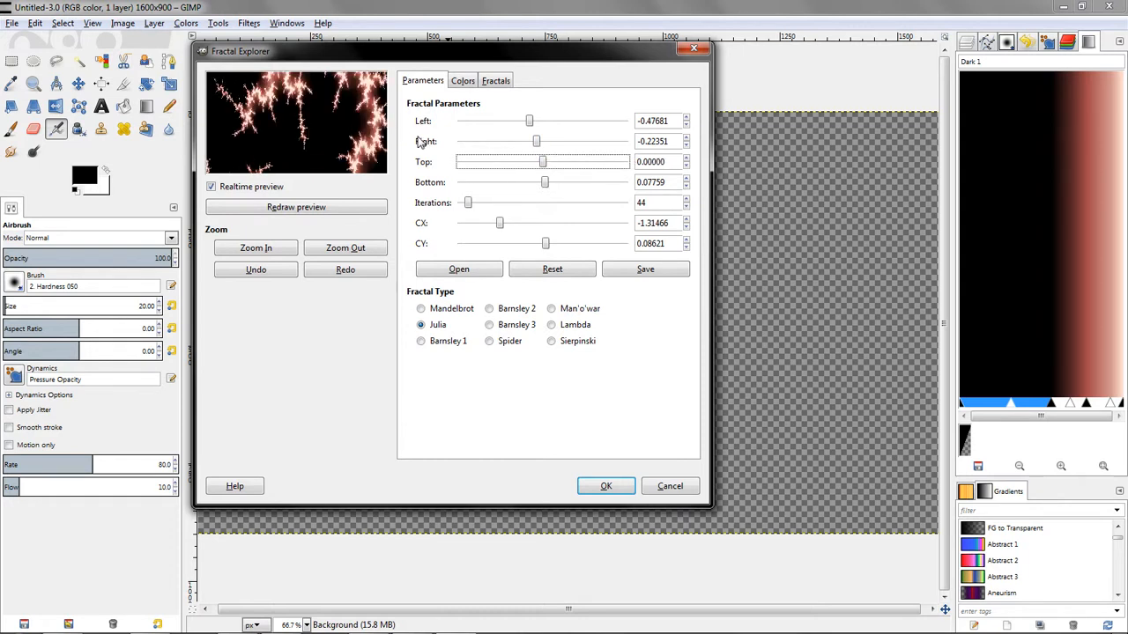
Compare the Mandelbrot, Barnsley, Spider, Man'o'war, Lambda and Sierpinski fractal types, return to Julia, and render the fractal onto the layer.
{"action": "left_click", "coordinate": [458, 343]}
{"action": "left_click", "coordinate": [454, 313]}
{"action": "left_click", "coordinate": [499, 312]}
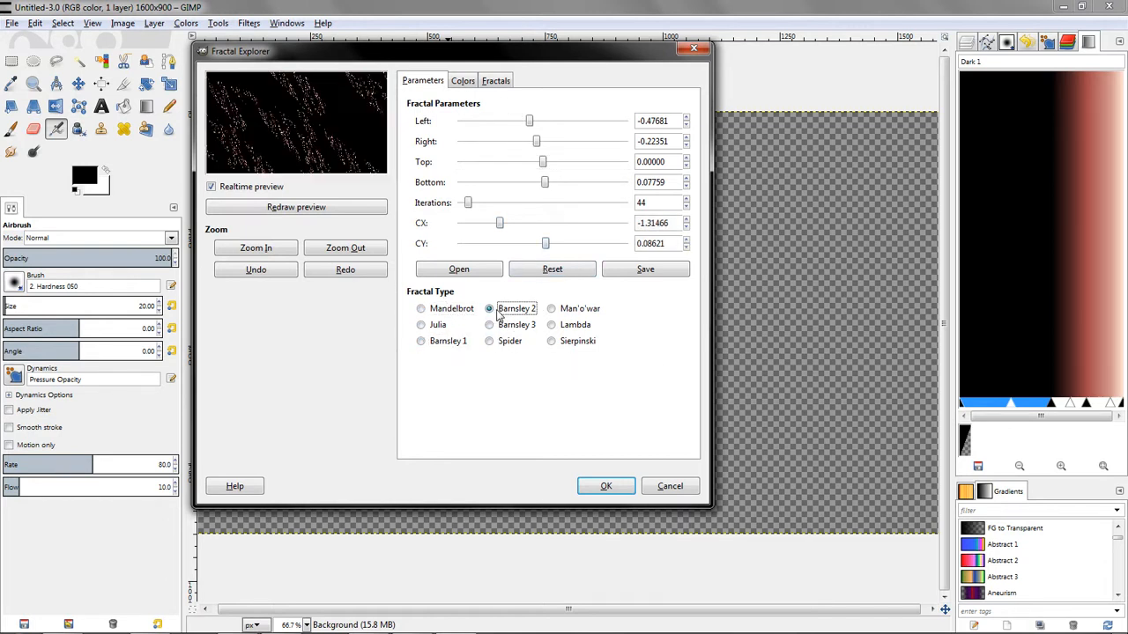
{"action": "left_click", "coordinate": [507, 341]}
{"action": "left_click", "coordinate": [583, 310]}
{"action": "left_click", "coordinate": [579, 326]}
{"action": "left_click", "coordinate": [578, 342]}
{"action": "left_click", "coordinate": [421, 325]}
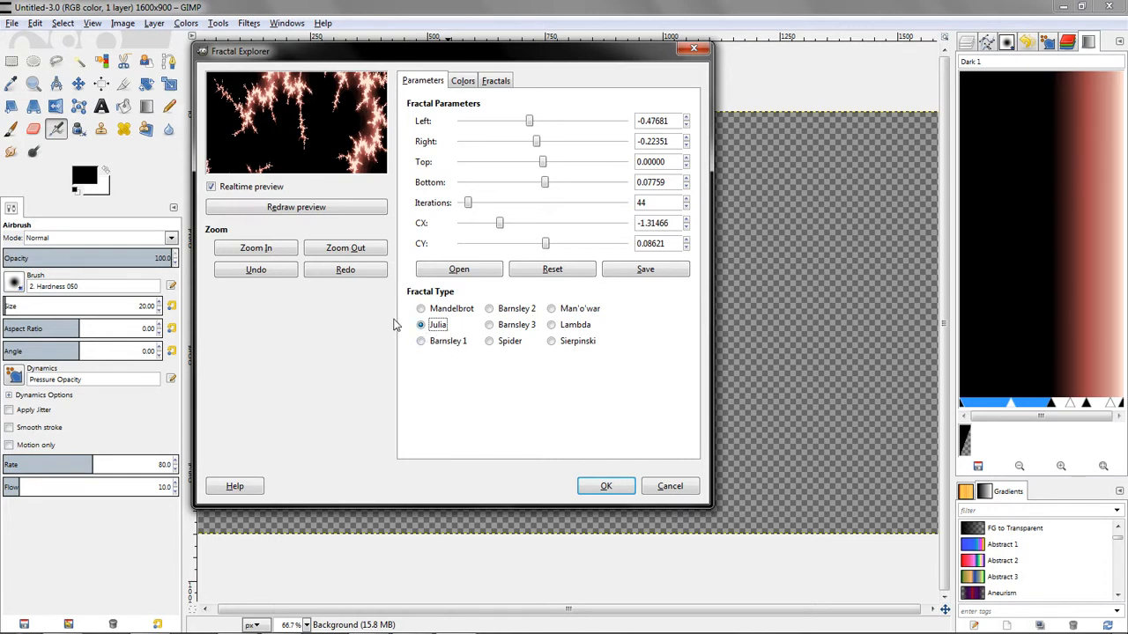
{"action": "left_click", "coordinate": [606, 489]}
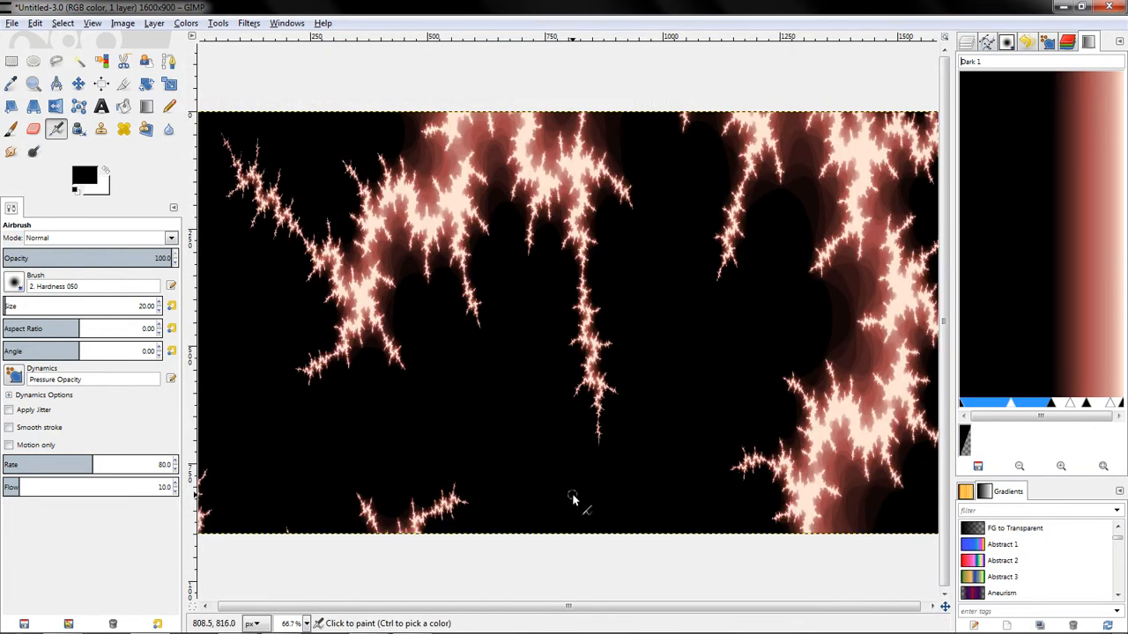
Add a transparent 1600 × 900 layer named Clouds above the Background layer.
{"action": "left_click", "coordinate": [972, 44]}
{"action": "left_click", "coordinate": [1090, 44]}
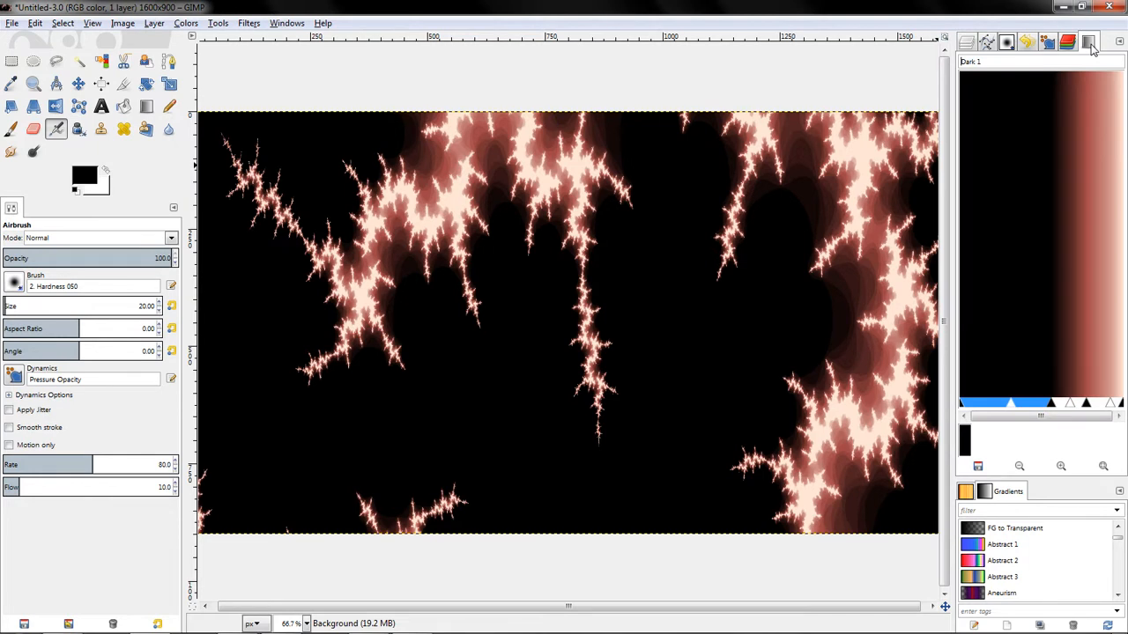
{"action": "left_click", "coordinate": [968, 42]}
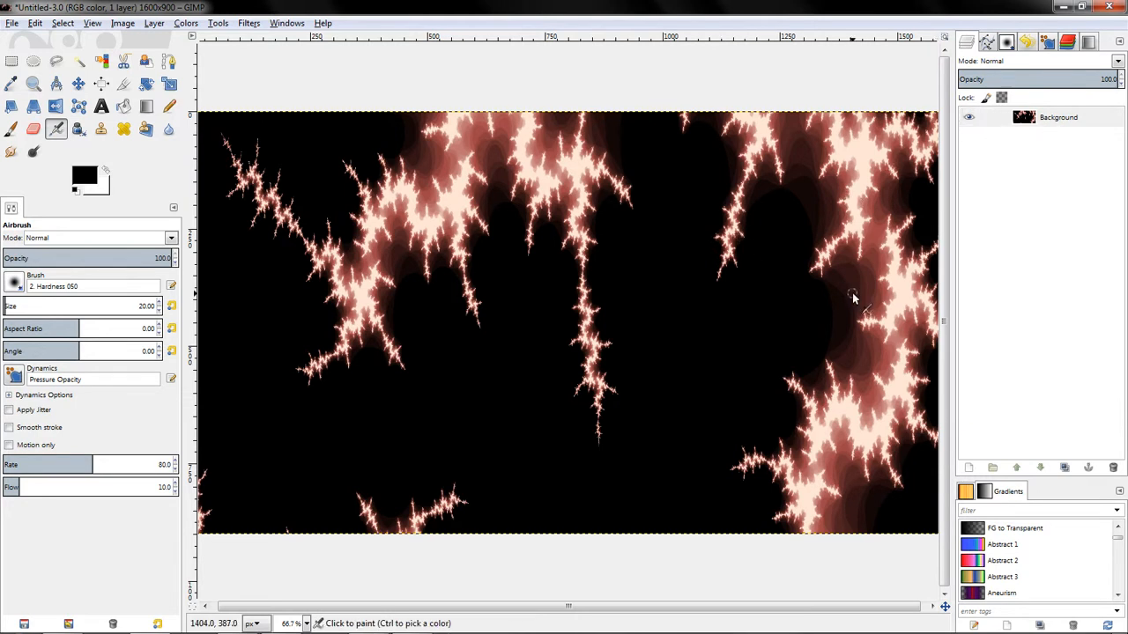
{"action": "right_click", "coordinate": [991, 204]}
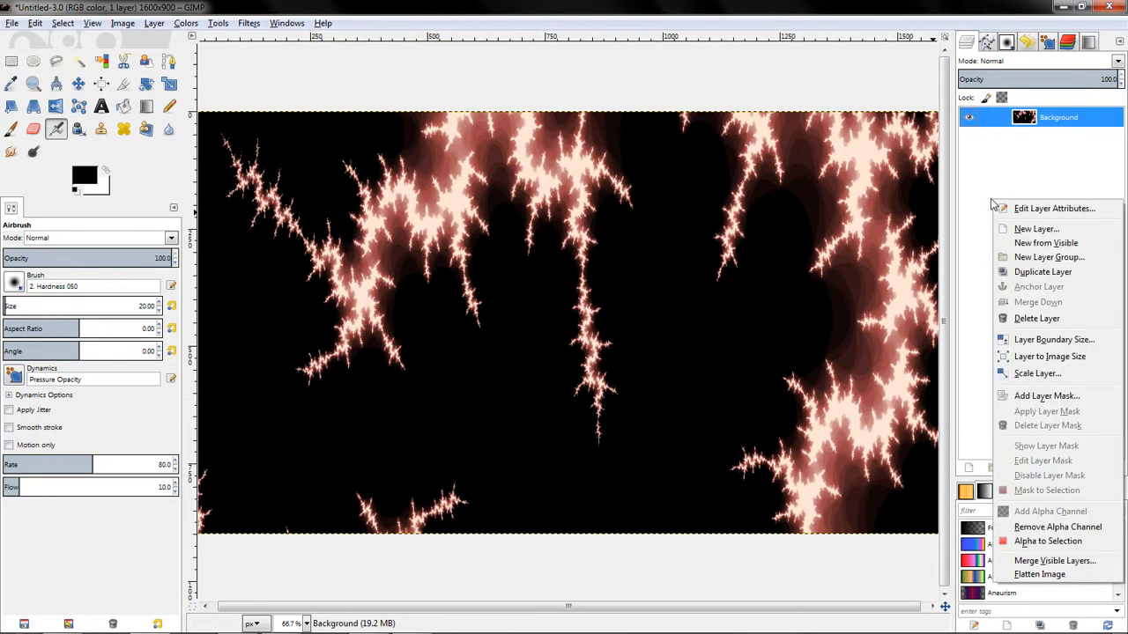
{"action": "left_click", "coordinate": [1036, 229]}
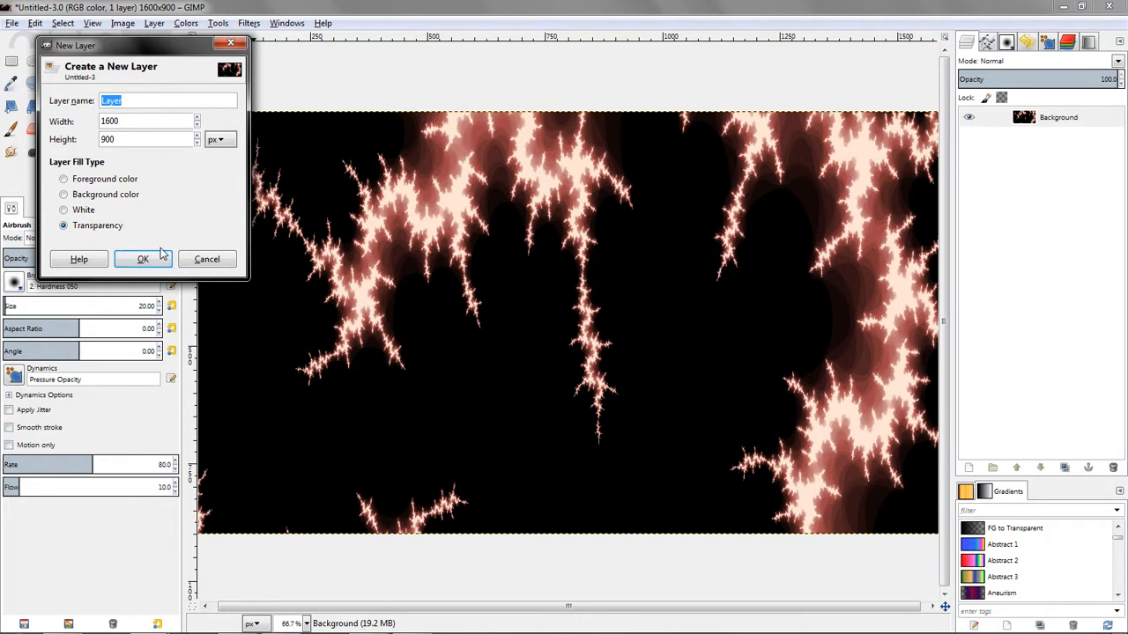
{"action": "type", "text": "Clouds"}
{"action": "left_click", "coordinate": [162, 254]}
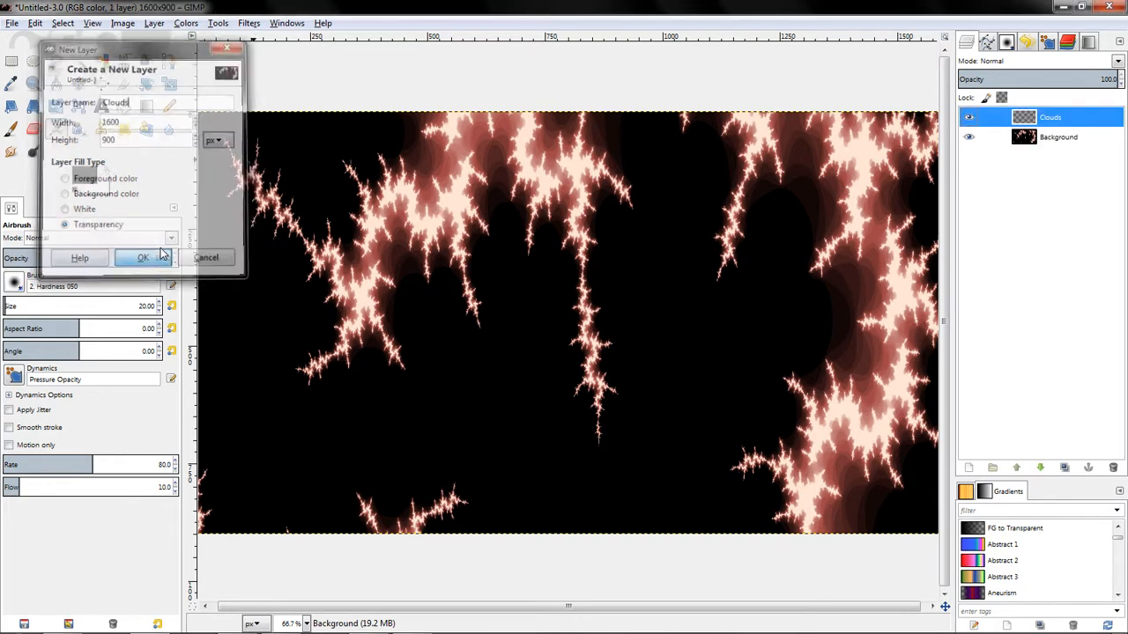
Render a Fog layer named Clouds with bright blue fog color 00c6ff, turbulence 2.5 and opacity 100.
{"action": "left_click", "coordinate": [251, 23]}
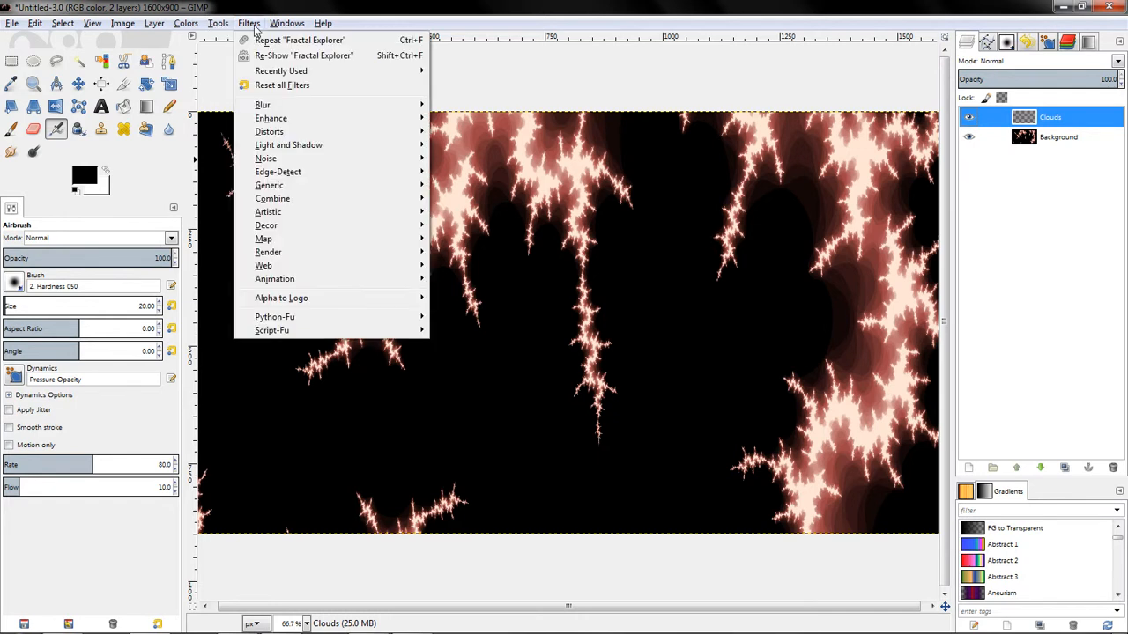
{"action": "mouse_move", "coordinate": [359, 253]}
{"action": "mouse_move", "coordinate": [464, 254]}
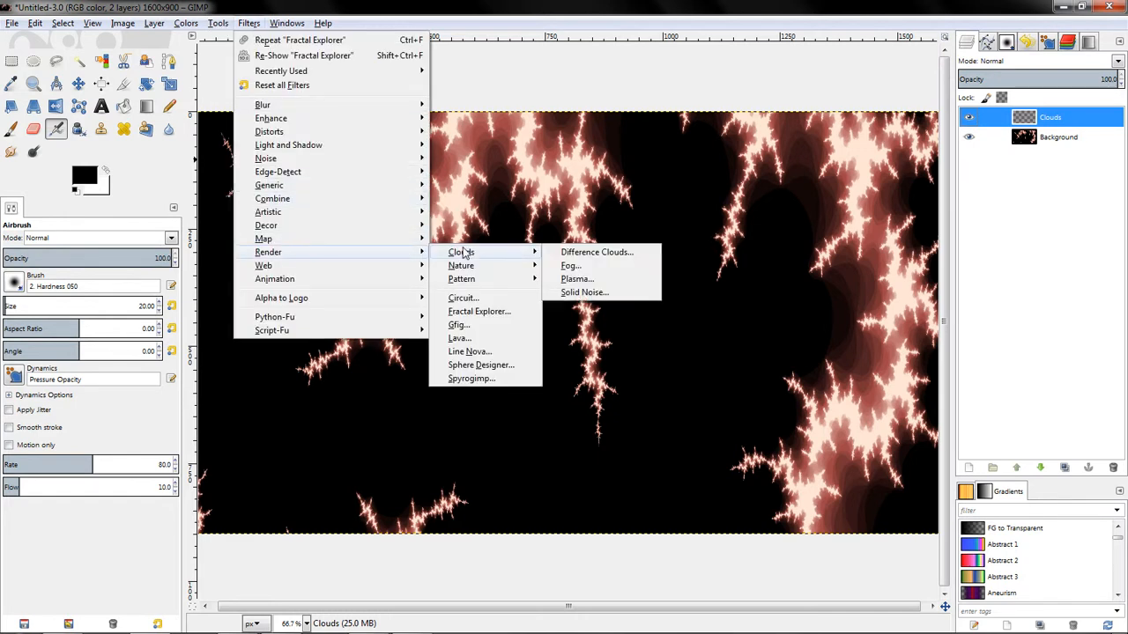
{"action": "left_click", "coordinate": [608, 266]}
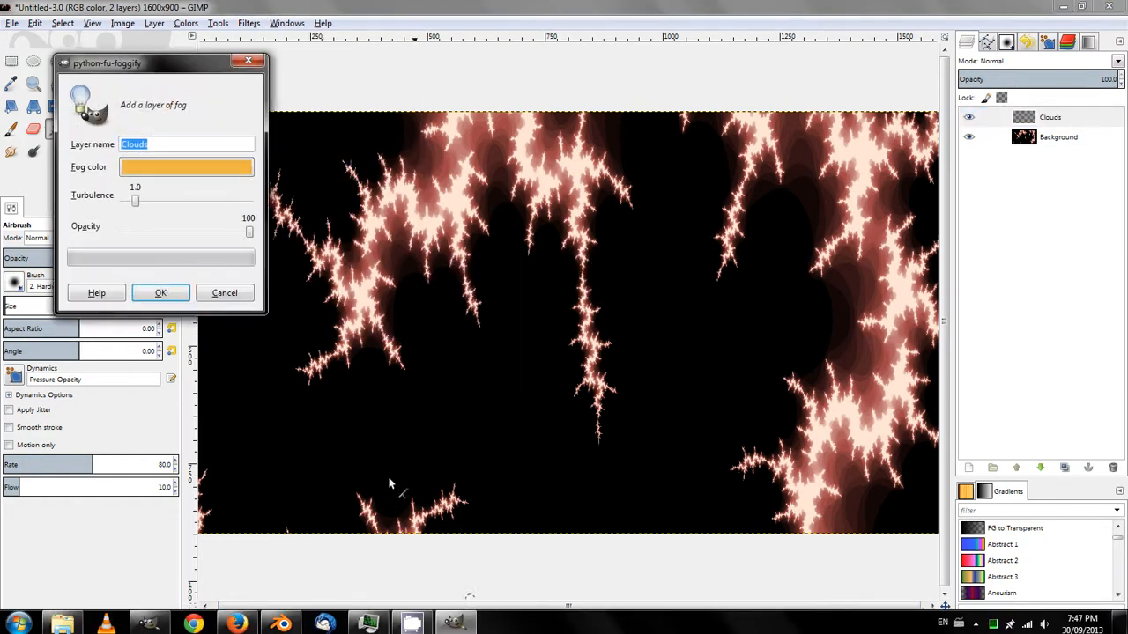
{"action": "left_click_drag", "start_coordinate": [158, 70], "coordinate": [243, 47]}
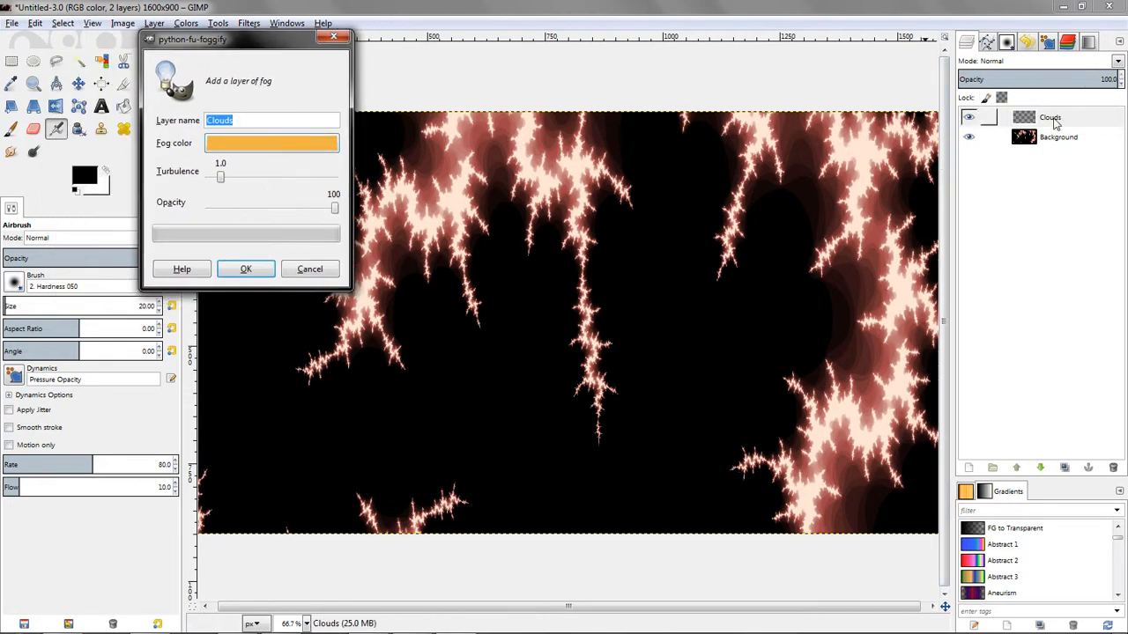
{"action": "left_click", "coordinate": [262, 145]}
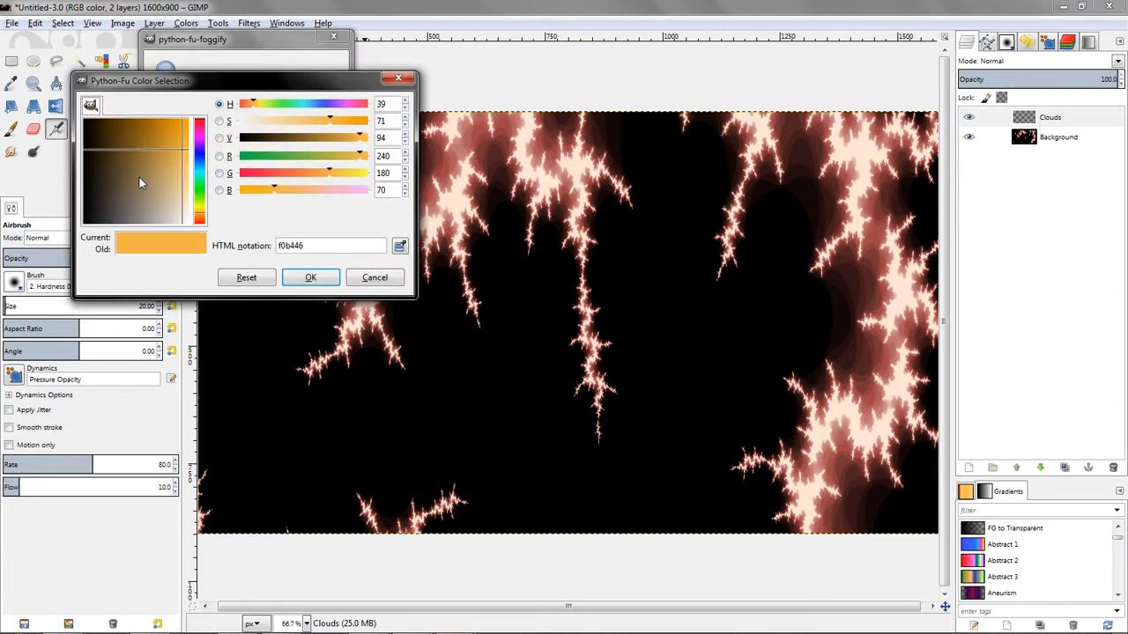
{"action": "left_click_drag", "start_coordinate": [199, 222], "coordinate": [199, 108]}
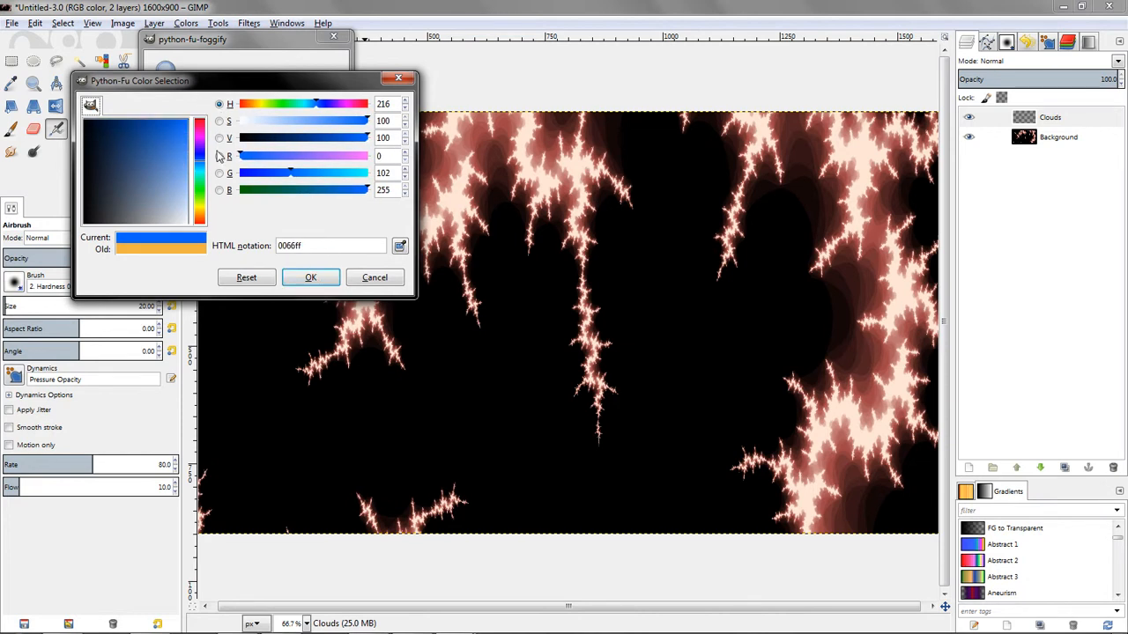
{"action": "mouse_move", "coordinate": [202, 162]}
{"action": "left_mouse_down"}
{"action": "mouse_move", "coordinate": [209, 138]}
{"action": "mouse_move", "coordinate": [211, 158]}
{"action": "mouse_move", "coordinate": [176, 126]}
{"action": "mouse_move", "coordinate": [202, 167]}
{"action": "left_mouse_up"}
{"action": "left_click", "coordinate": [184, 126]}
{"action": "left_click_drag", "start_coordinate": [185, 126], "coordinate": [194, 118]}
{"action": "left_click_drag", "start_coordinate": [198, 164], "coordinate": [199, 168]}
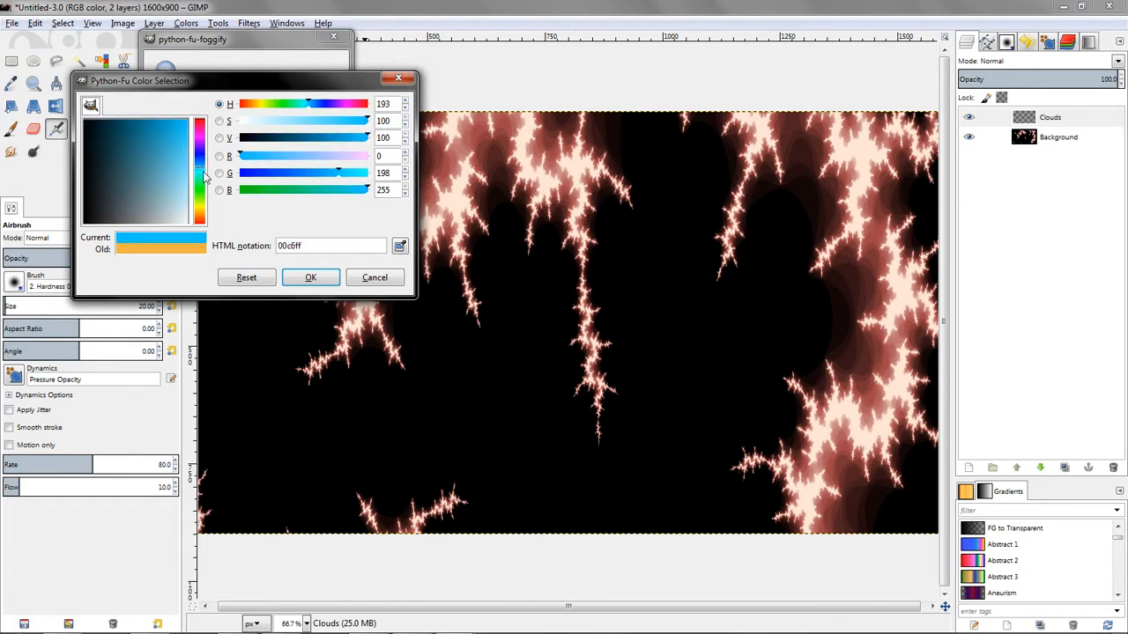
{"action": "left_click", "coordinate": [310, 276]}
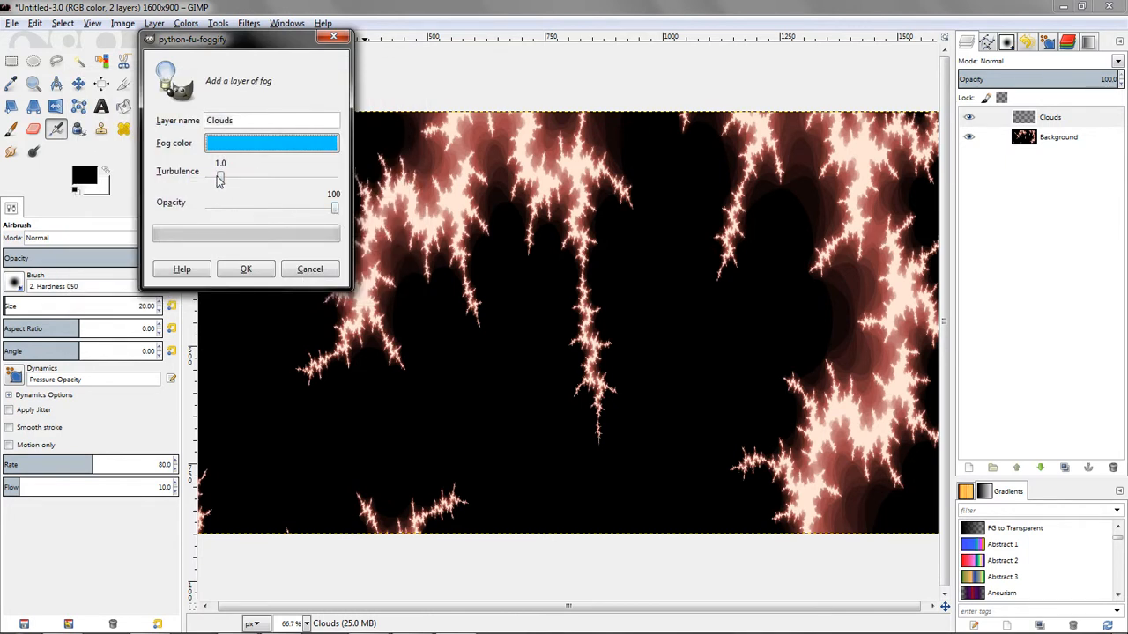
{"action": "left_click_drag", "start_coordinate": [220, 179], "coordinate": [240, 179]}
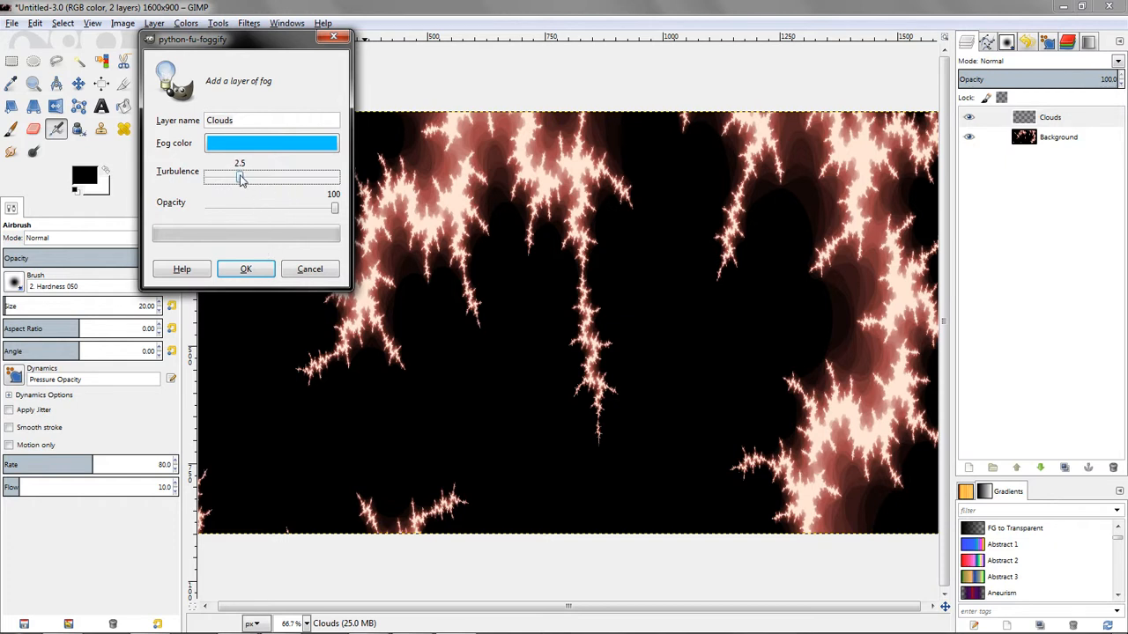
{"action": "left_click", "coordinate": [245, 271]}
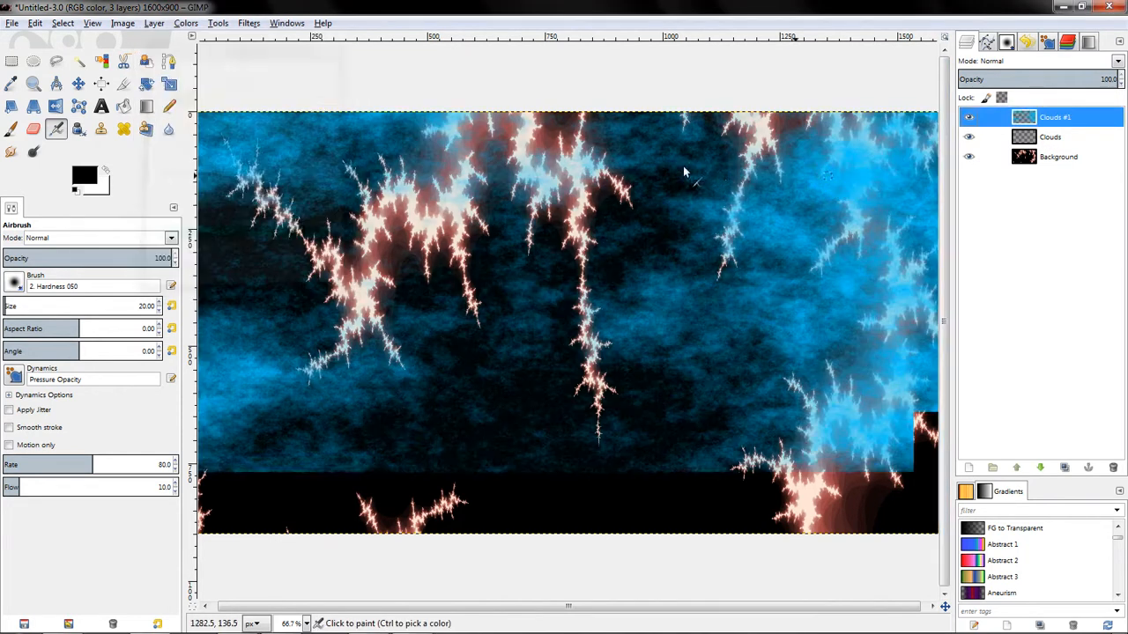
Delete the empty Clouds layer under the fog, and compare the image with the fog layer hidden and shown over the Background.
{"action": "left_click", "coordinate": [969, 155]}
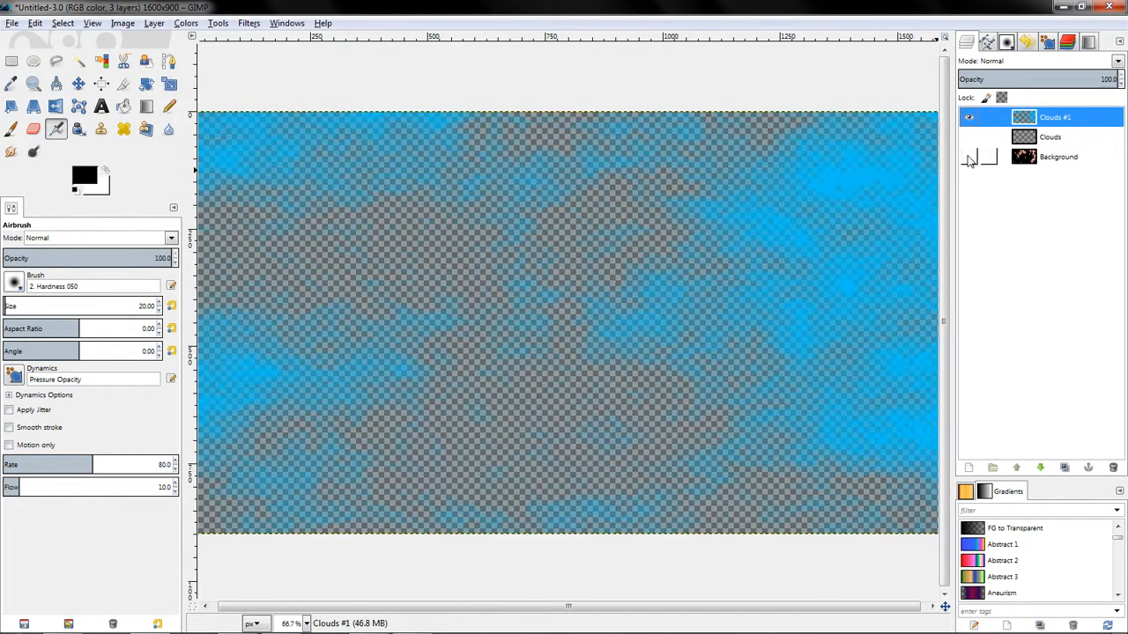
{"action": "left_click", "coordinate": [1053, 141]}
{"action": "right_click", "coordinate": [1048, 145]}
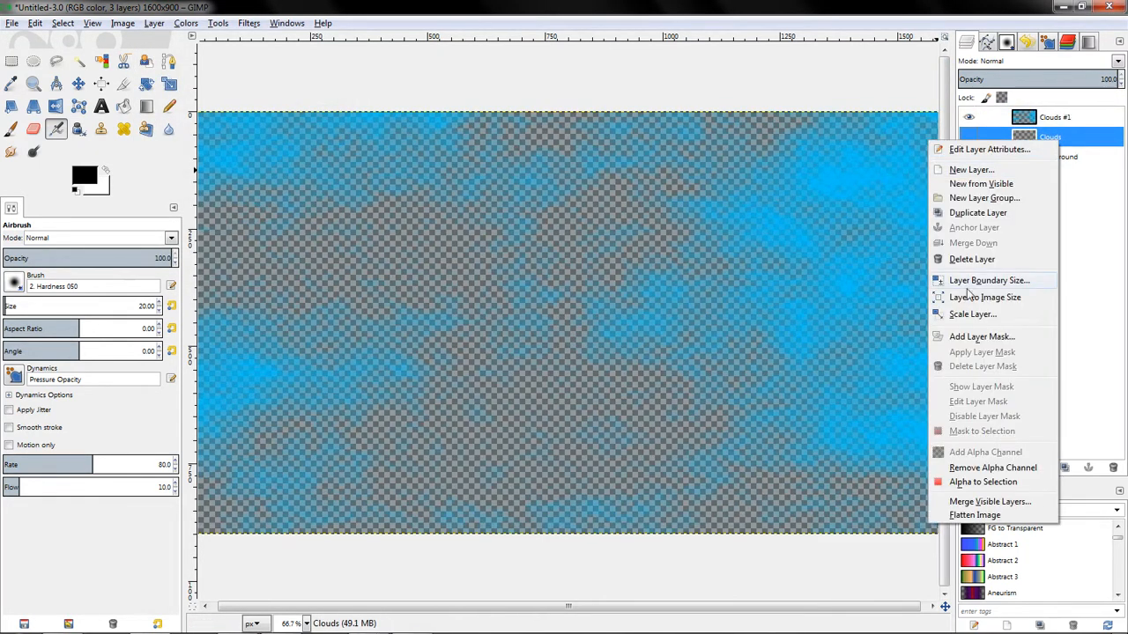
{"action": "left_click", "coordinate": [971, 259]}
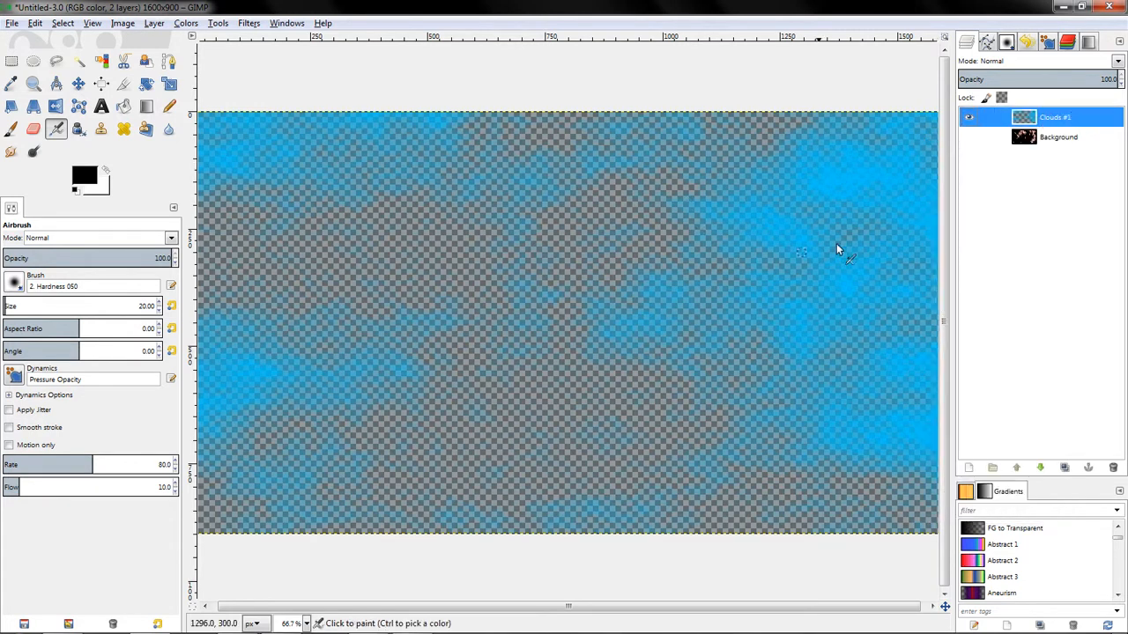
{"action": "left_click", "coordinate": [969, 137]}
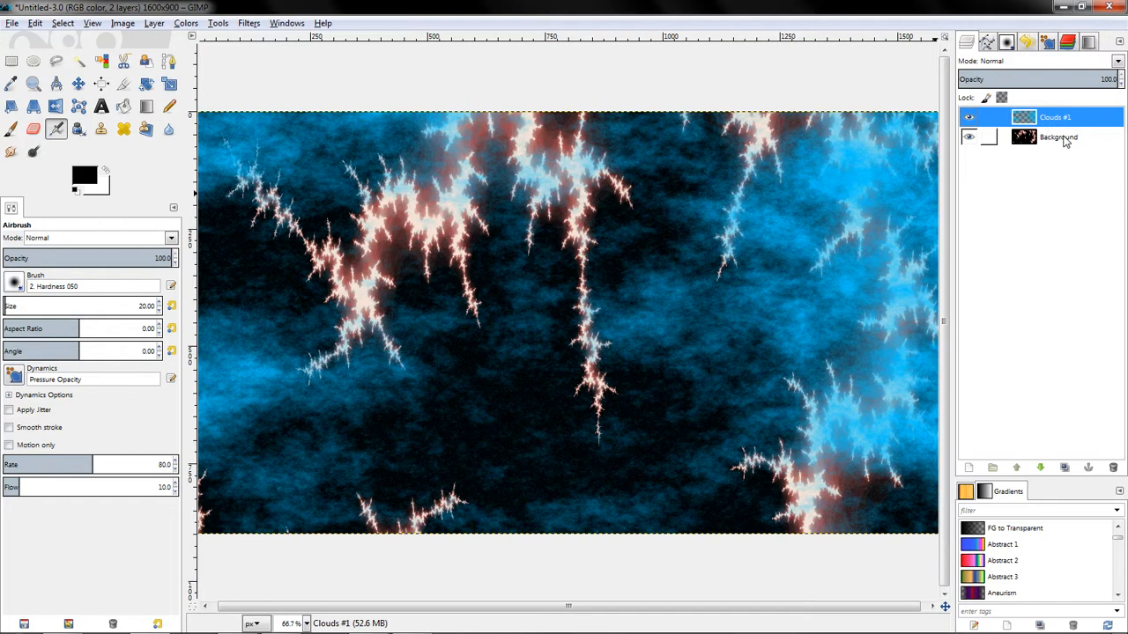
{"action": "left_click", "coordinate": [969, 118]}
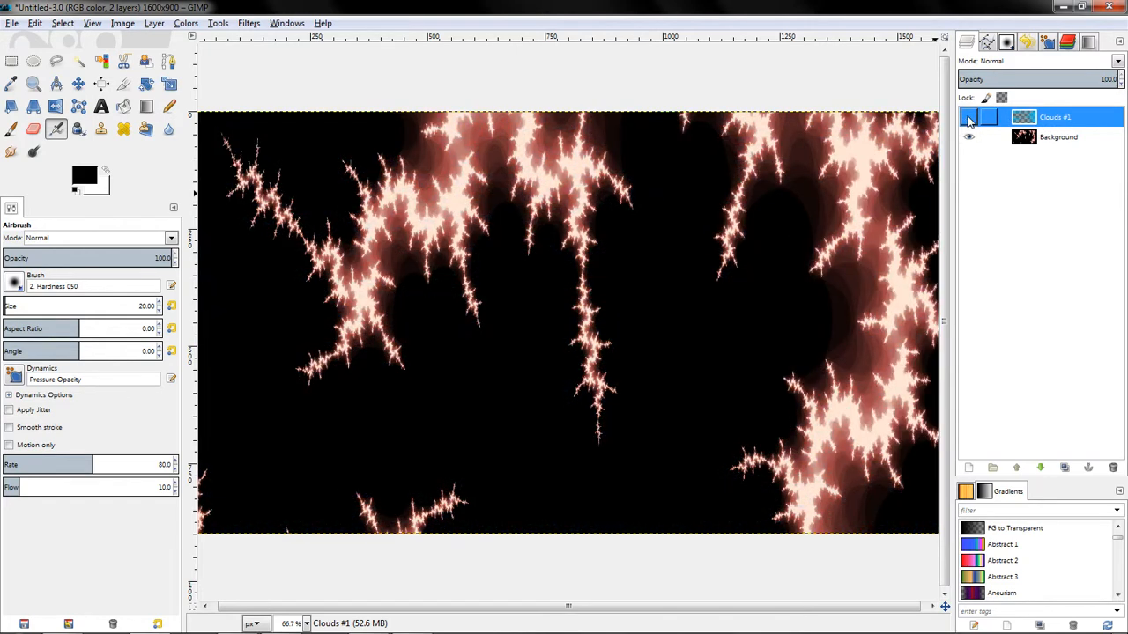
{"action": "left_click", "coordinate": [969, 118]}
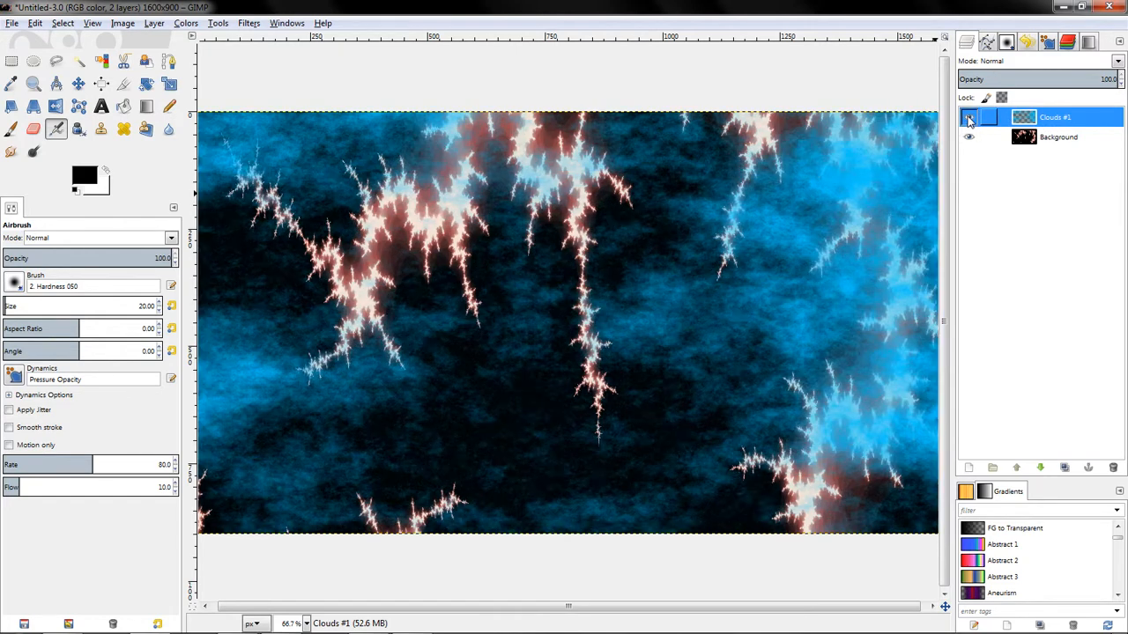
Try the Dissolve, Screen, Addition, Overlay, Difference, Subtract, Color and Value blend modes on the fog layer.
{"action": "left_click", "coordinate": [1045, 62]}
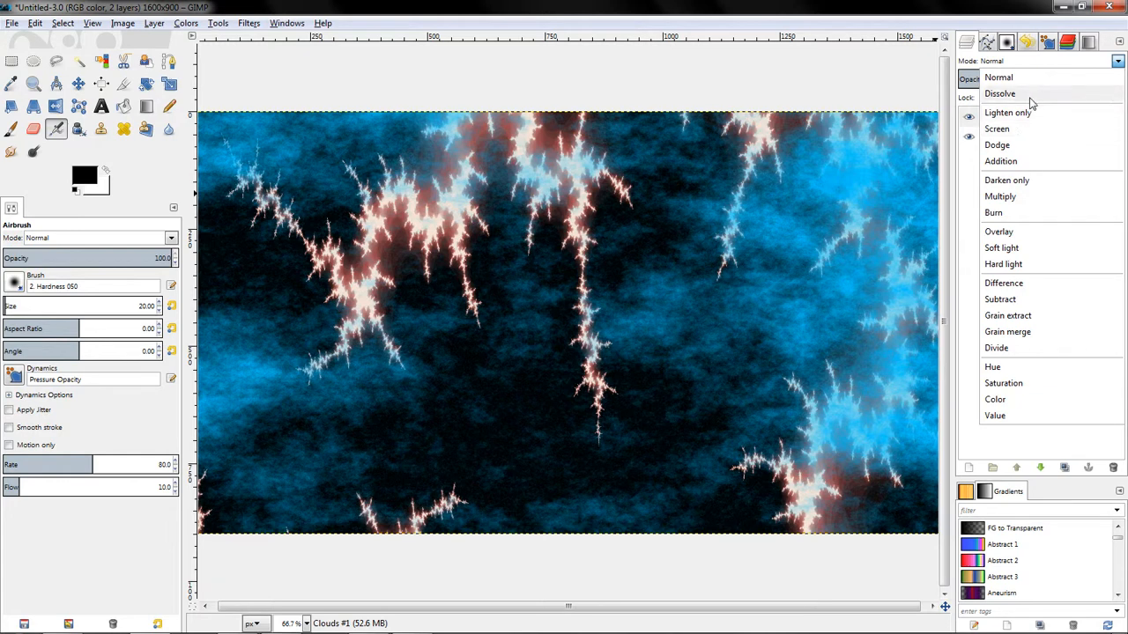
{"action": "left_click", "coordinate": [1029, 96]}
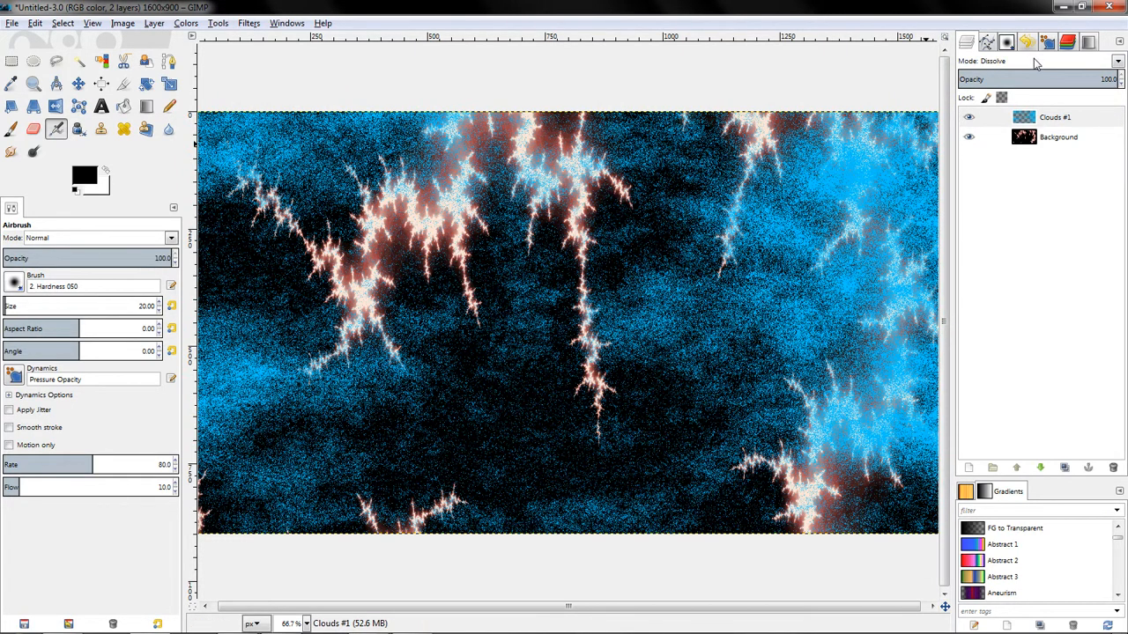
{"action": "scroll", "coordinate": [1034, 58], "scroll_direction": "down", "scroll_amount": 1}
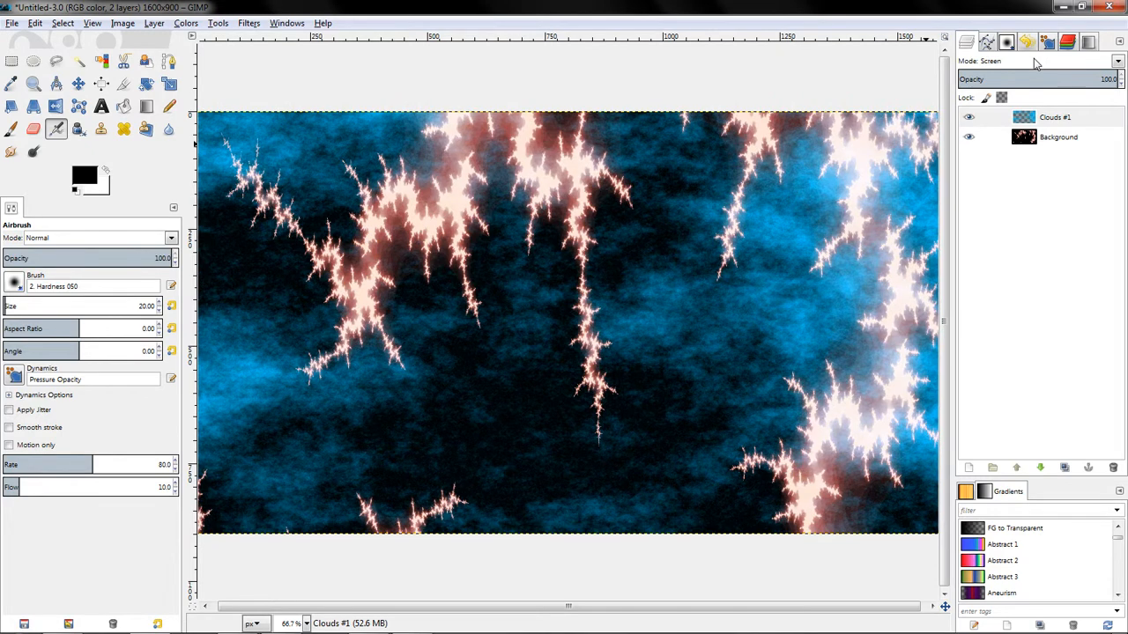
{"action": "scroll", "coordinate": [1036, 63], "scroll_direction": "down", "scroll_amount": 1}
{"action": "scroll", "coordinate": [1036, 63], "scroll_direction": "down", "scroll_amount": 4}
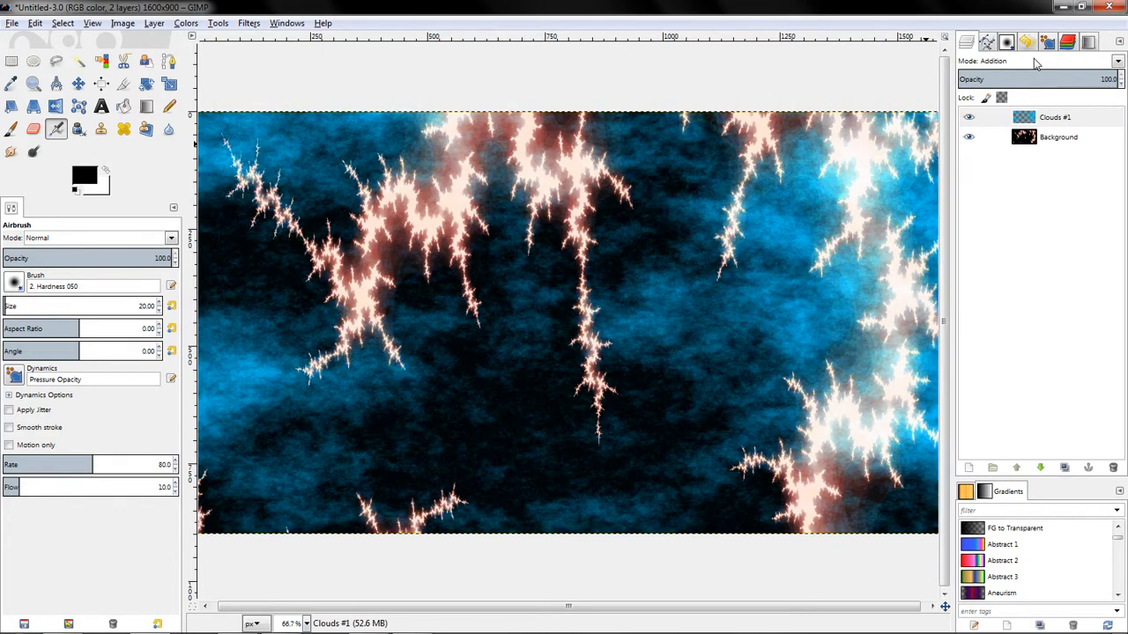
{"action": "scroll", "coordinate": [1036, 64], "scroll_direction": "down", "scroll_amount": 1}
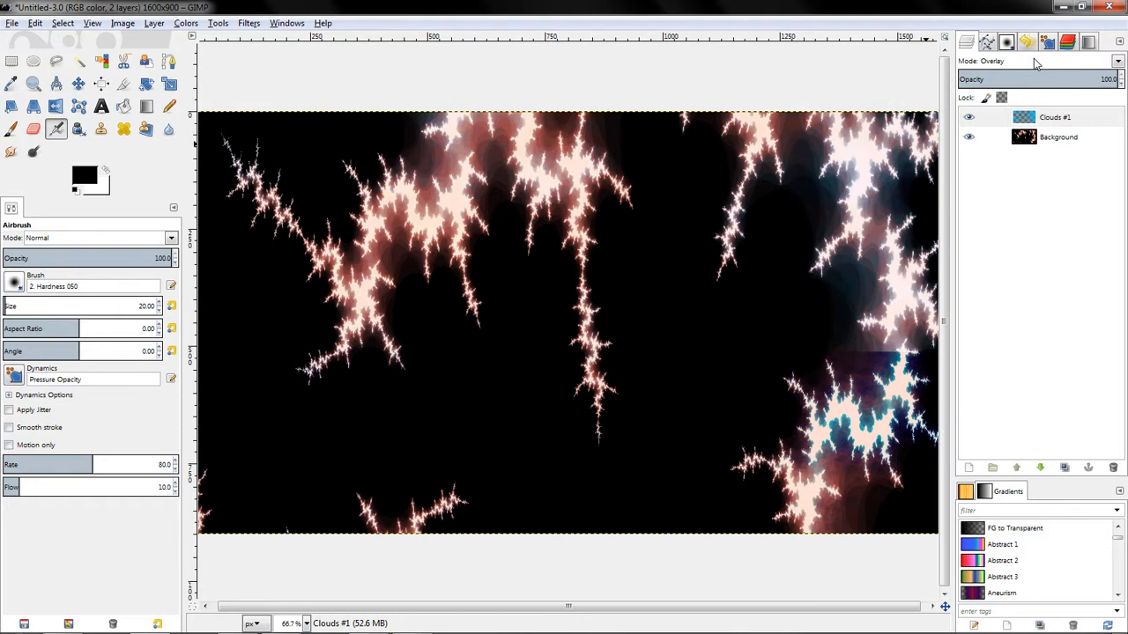
{"action": "scroll", "coordinate": [1036, 63], "scroll_direction": "down", "scroll_amount": 3}
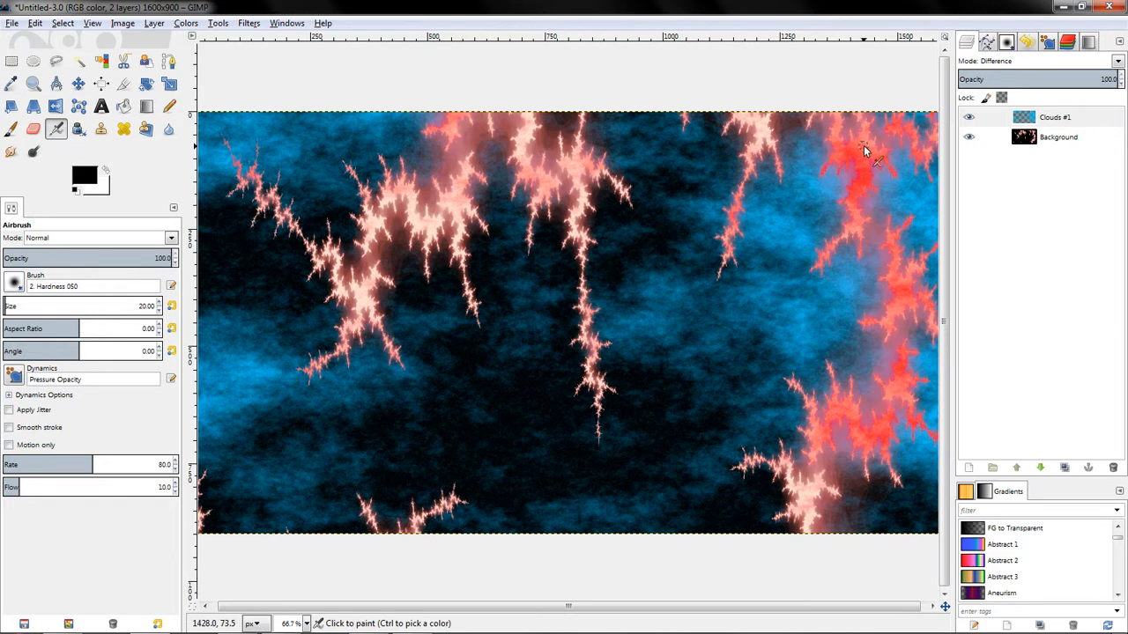
{"action": "scroll", "coordinate": [1012, 62], "scroll_direction": "up", "scroll_amount": 1}
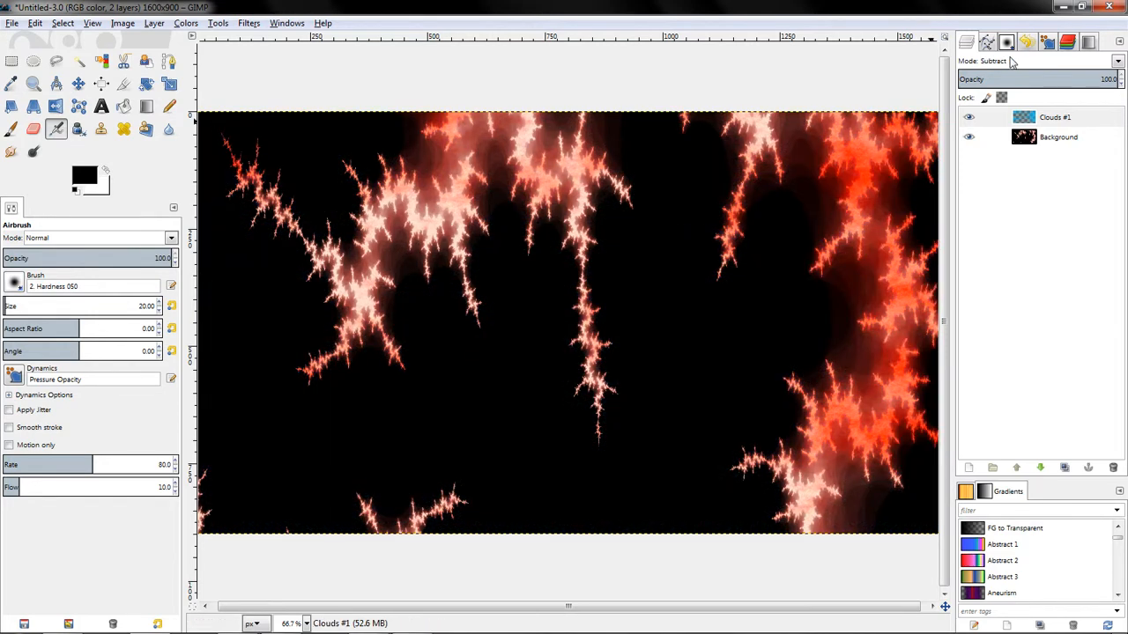
{"action": "scroll", "coordinate": [1012, 62], "scroll_direction": "up", "scroll_amount": 1}
{"action": "scroll", "coordinate": [1012, 61], "scroll_direction": "down", "scroll_amount": 9}
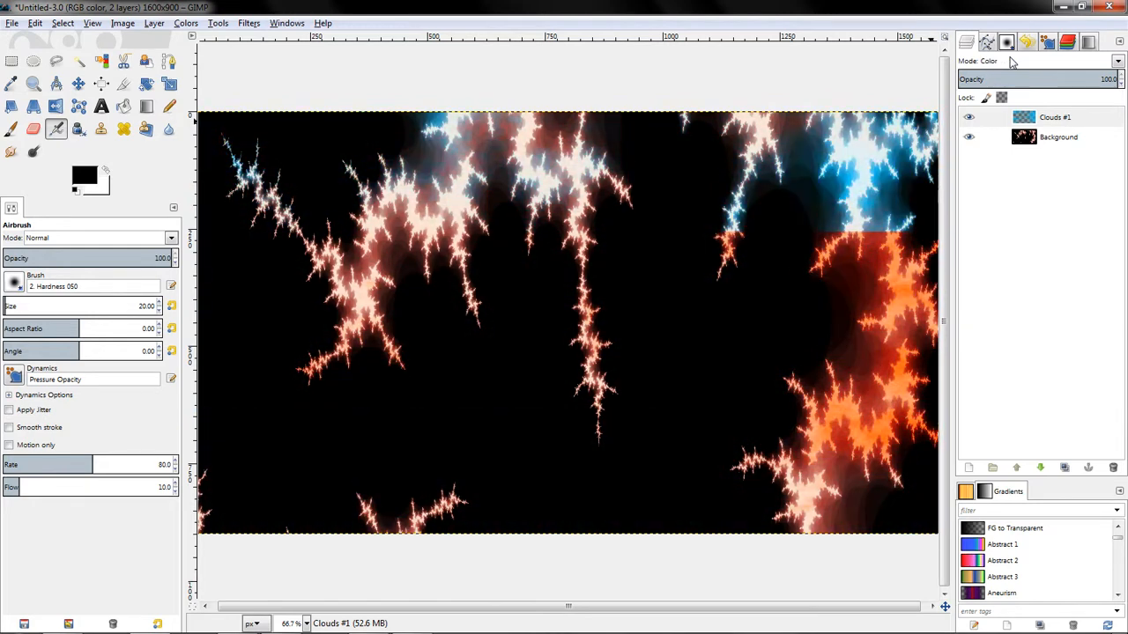
{"action": "scroll", "coordinate": [1012, 62], "scroll_direction": "down", "scroll_amount": 1}
Compare the Dissolve, Lighten only and Screen blend modes on the fog layer, and settle on Screen.
{"action": "left_click", "coordinate": [1012, 61]}
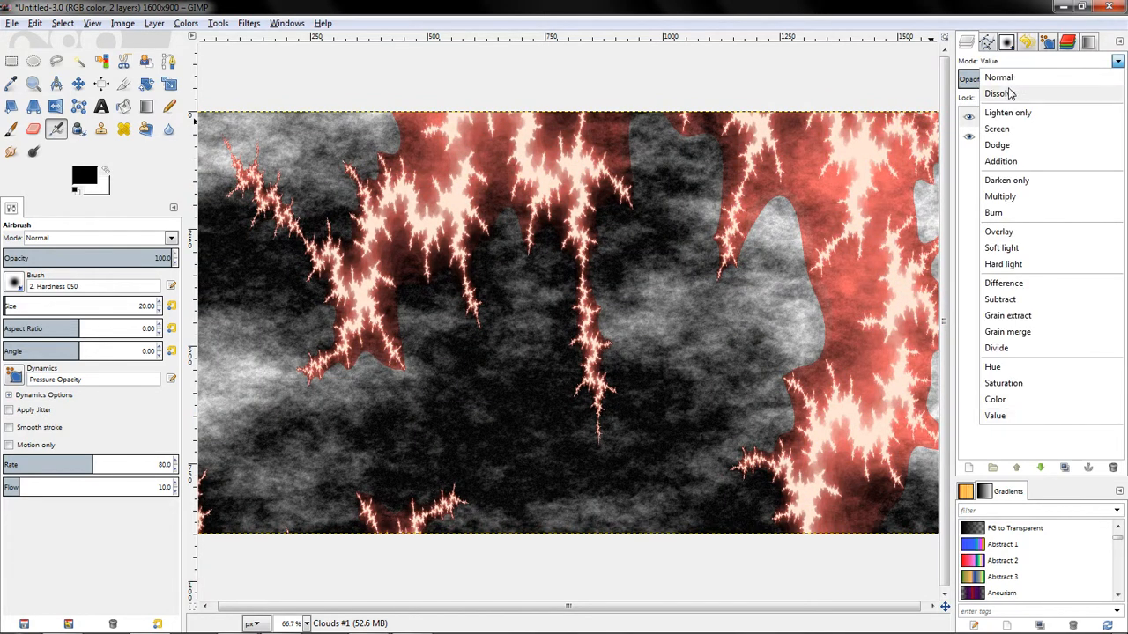
{"action": "left_click", "coordinate": [1011, 93]}
{"action": "scroll", "coordinate": [1015, 63], "scroll_direction": "down", "scroll_amount": 1}
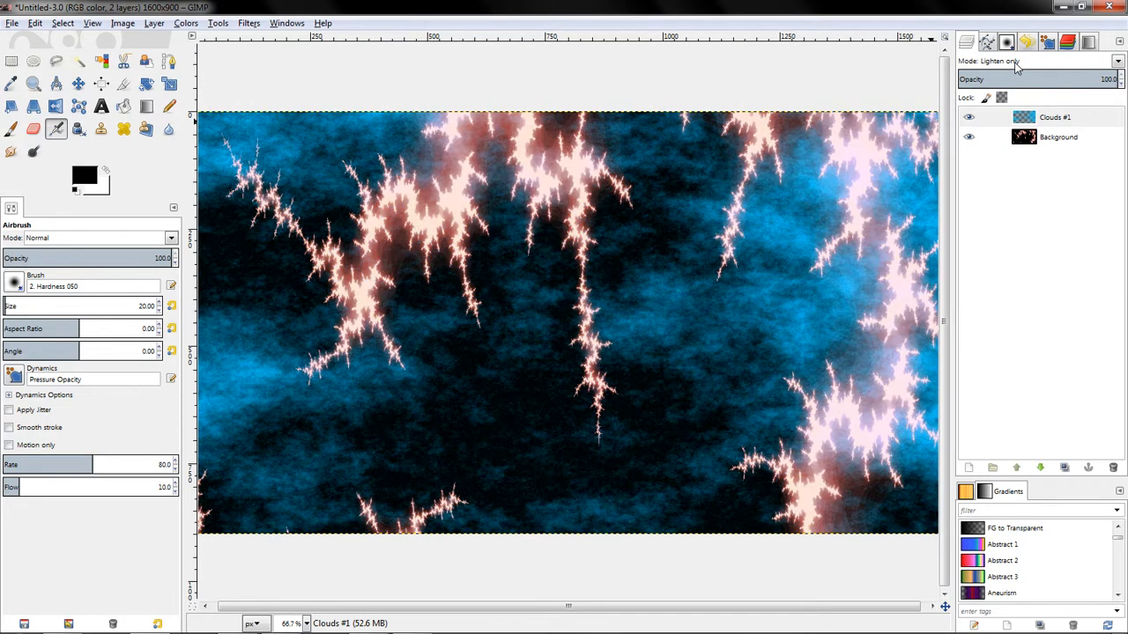
{"action": "scroll", "coordinate": [1015, 63], "scroll_direction": "up", "scroll_amount": 2}
{"action": "scroll", "coordinate": [1015, 67], "scroll_direction": "down", "scroll_amount": 2}
{"action": "scroll", "coordinate": [1004, 63], "scroll_direction": "down", "scroll_amount": 1}
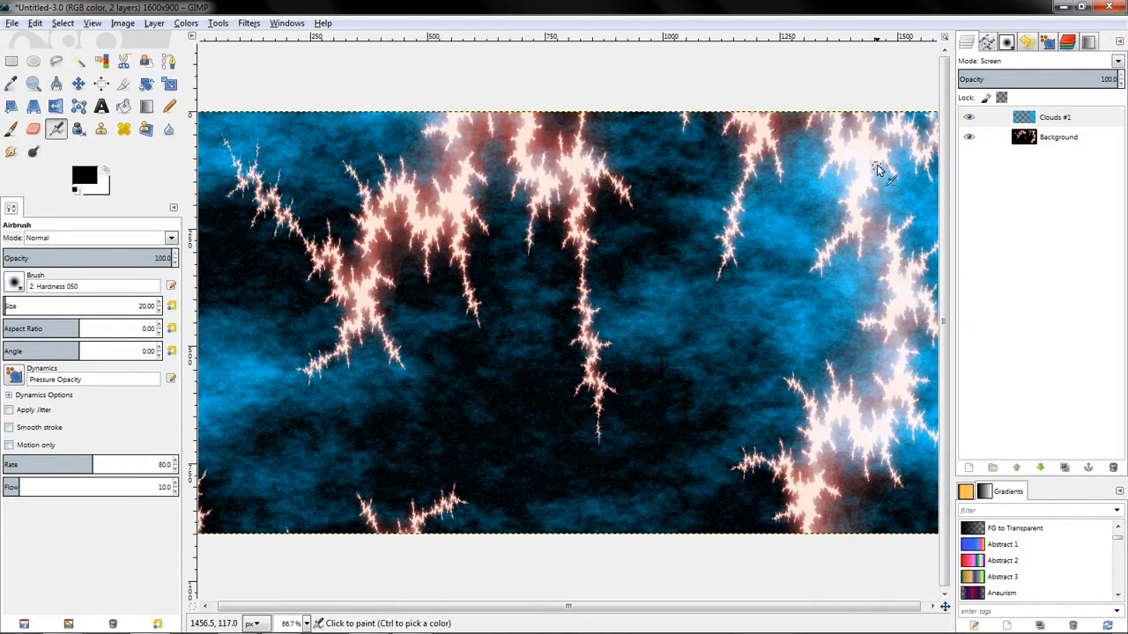
{"action": "scroll", "coordinate": [1036, 63], "scroll_direction": "up", "scroll_amount": 1}
{"action": "scroll", "coordinate": [1036, 64], "scroll_direction": "down", "scroll_amount": 1}
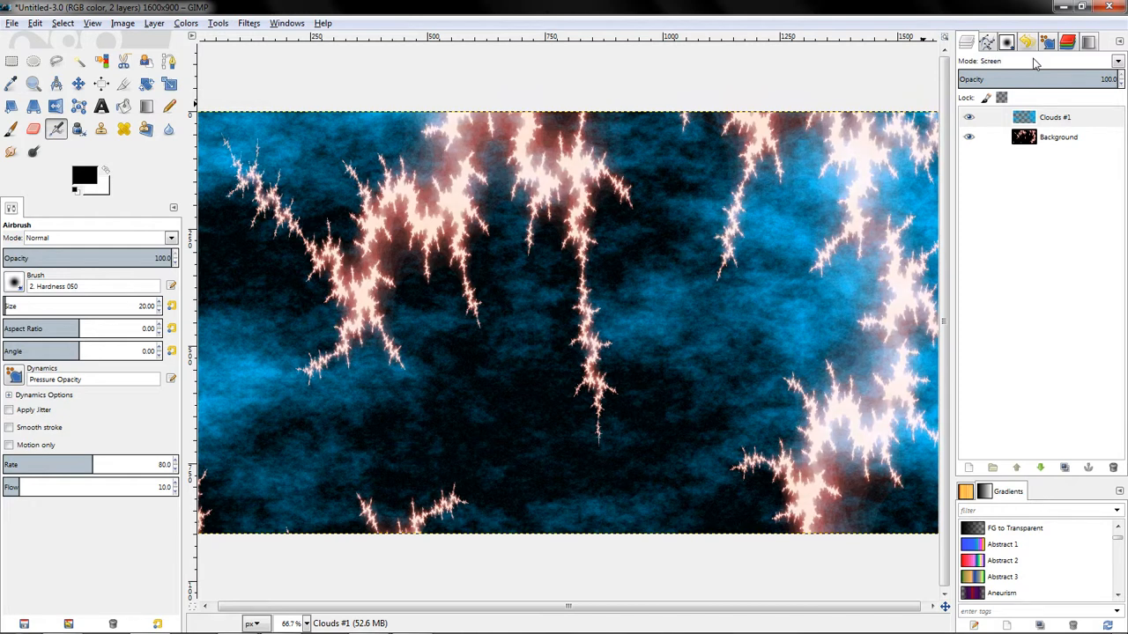
Add a transparent 1600 × 900 layer named effect above the fog layer.
{"action": "right_click", "coordinate": [1048, 234]}
{"action": "left_click", "coordinate": [1013, 264]}
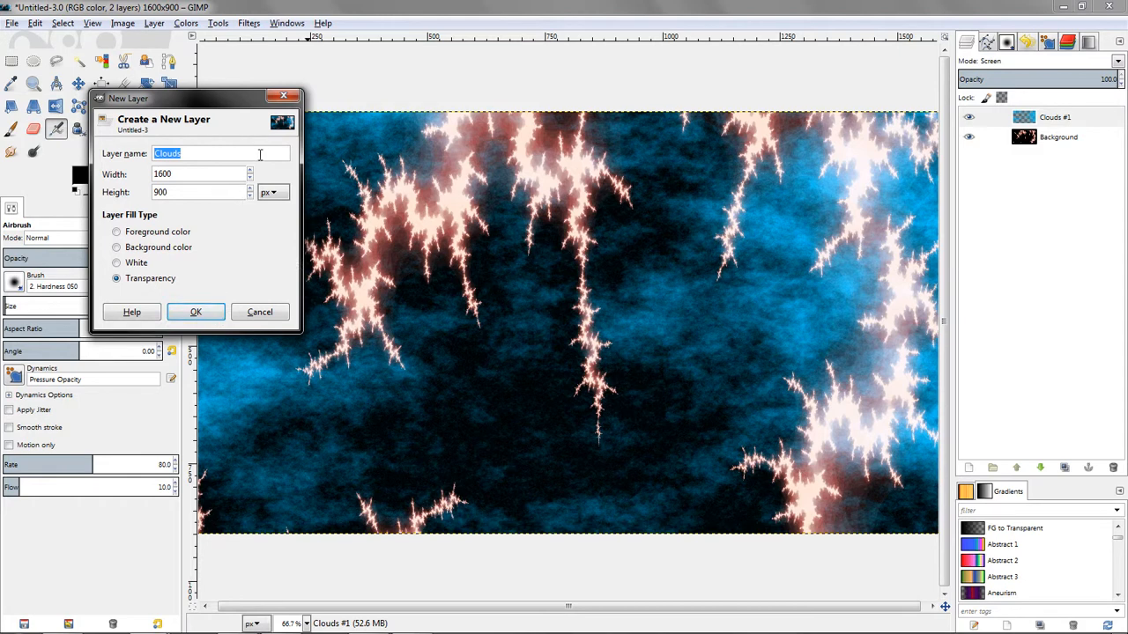
{"action": "type", "text": "effect"}
{"action": "key", "text": "Return"}
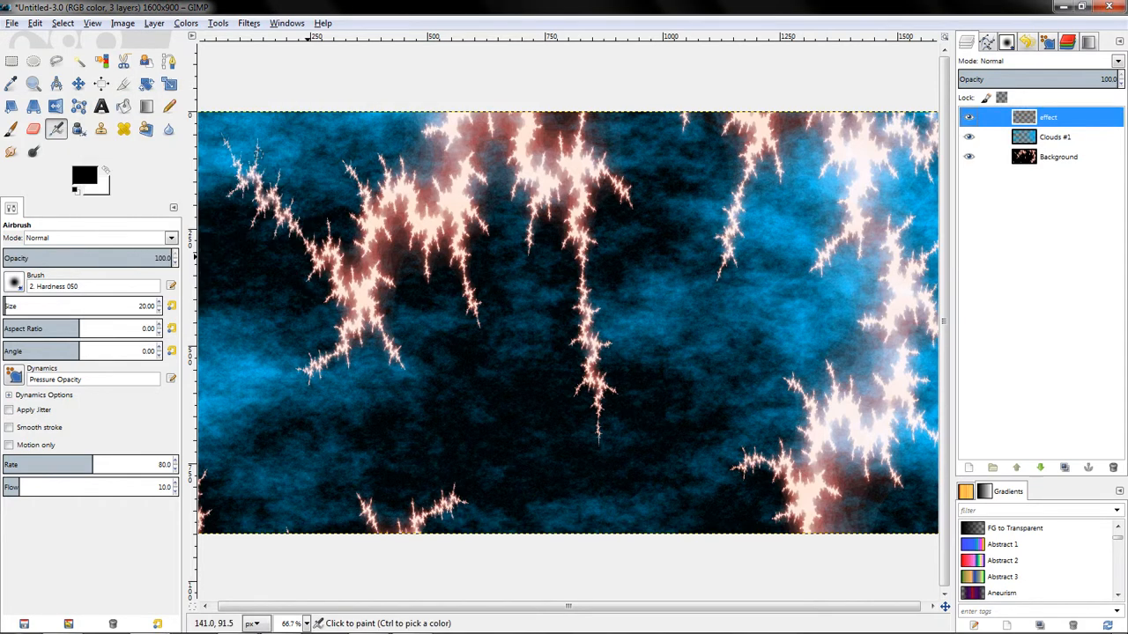
Render a Line Nova on the effect layer with 75 lines, offset radius 100 and randomness 21.
{"action": "left_click", "coordinate": [249, 24]}
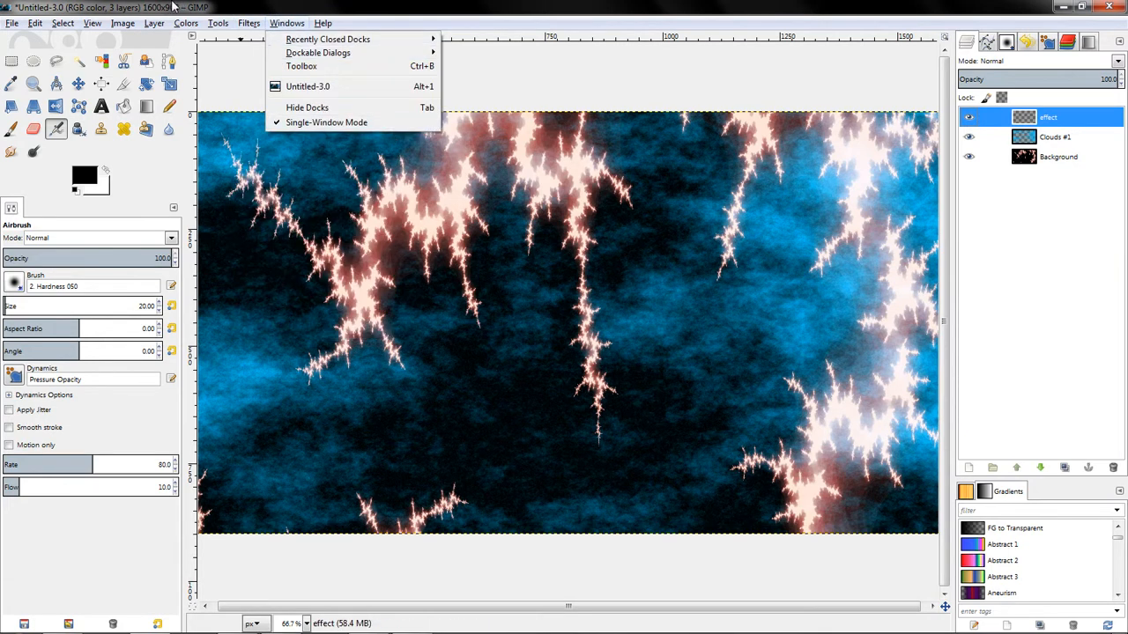
{"action": "mouse_move", "coordinate": [211, 25]}
{"action": "mouse_move", "coordinate": [249, 23]}
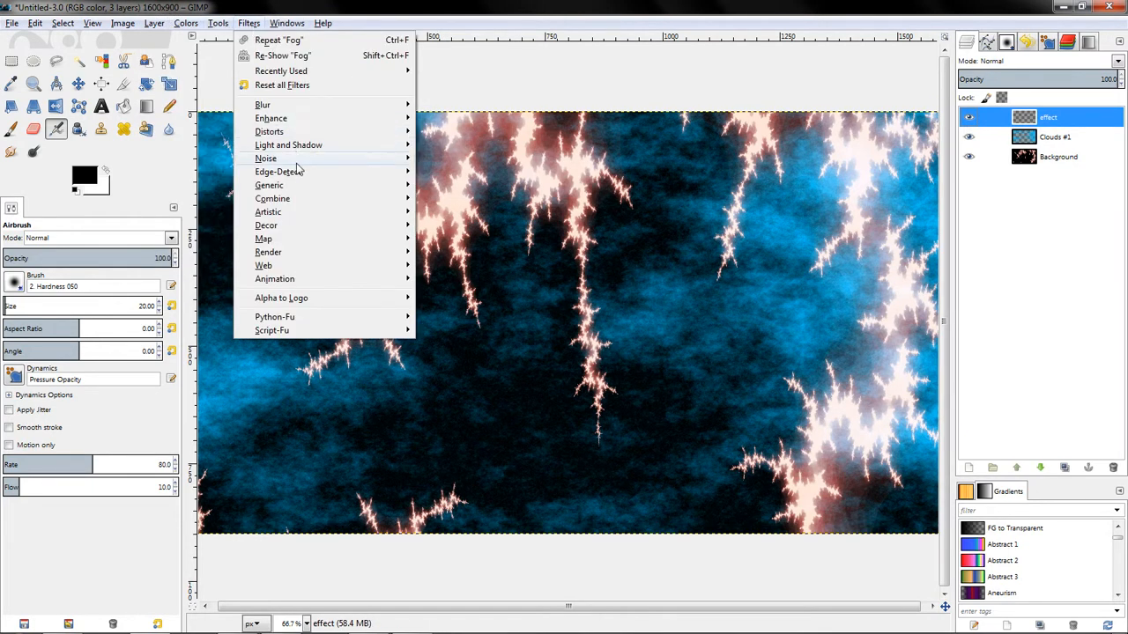
{"action": "mouse_move", "coordinate": [346, 256]}
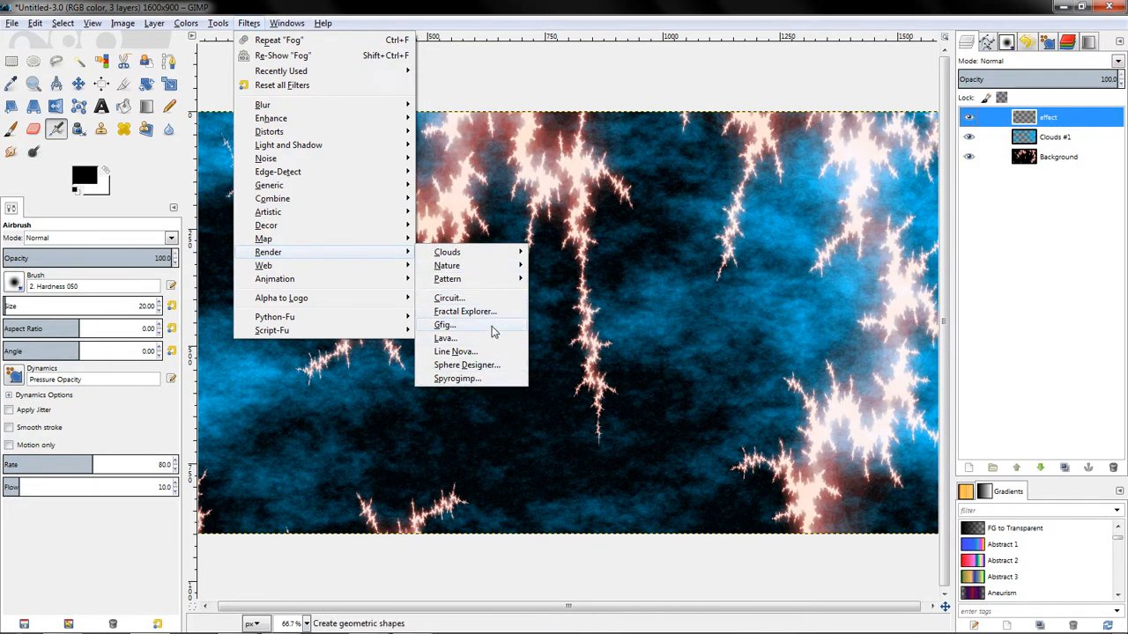
{"action": "left_click", "coordinate": [490, 351]}
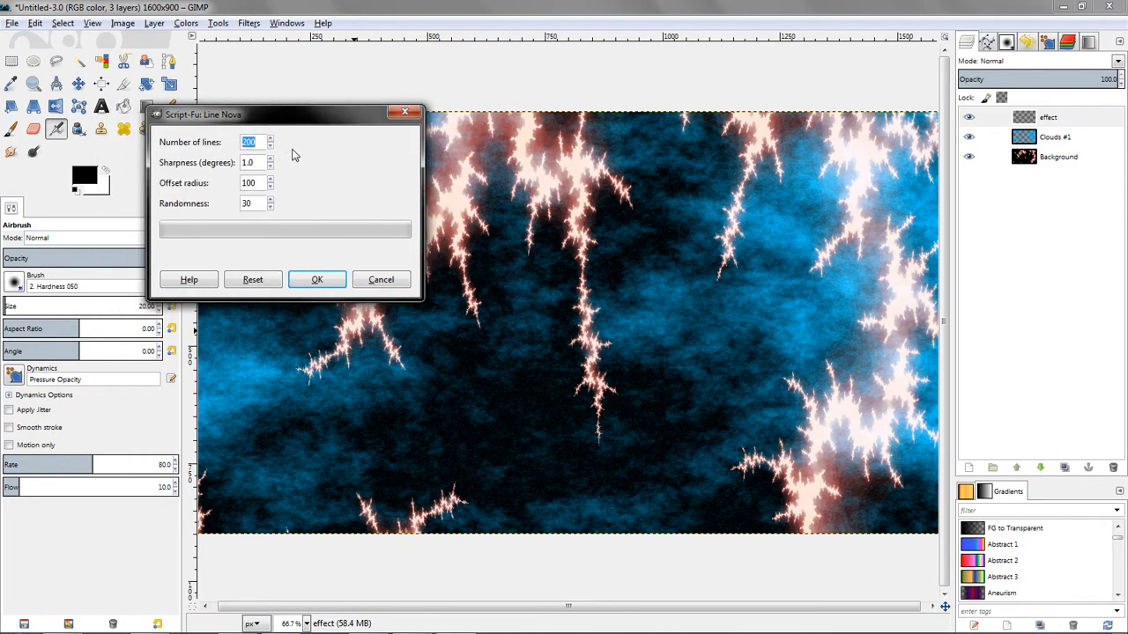
{"action": "left_click", "coordinate": [251, 163]}
{"action": "key", "text": "shift+Tab"}
{"action": "double_click", "coordinate": [252, 203]}
{"action": "left_click", "coordinate": [317, 280]}
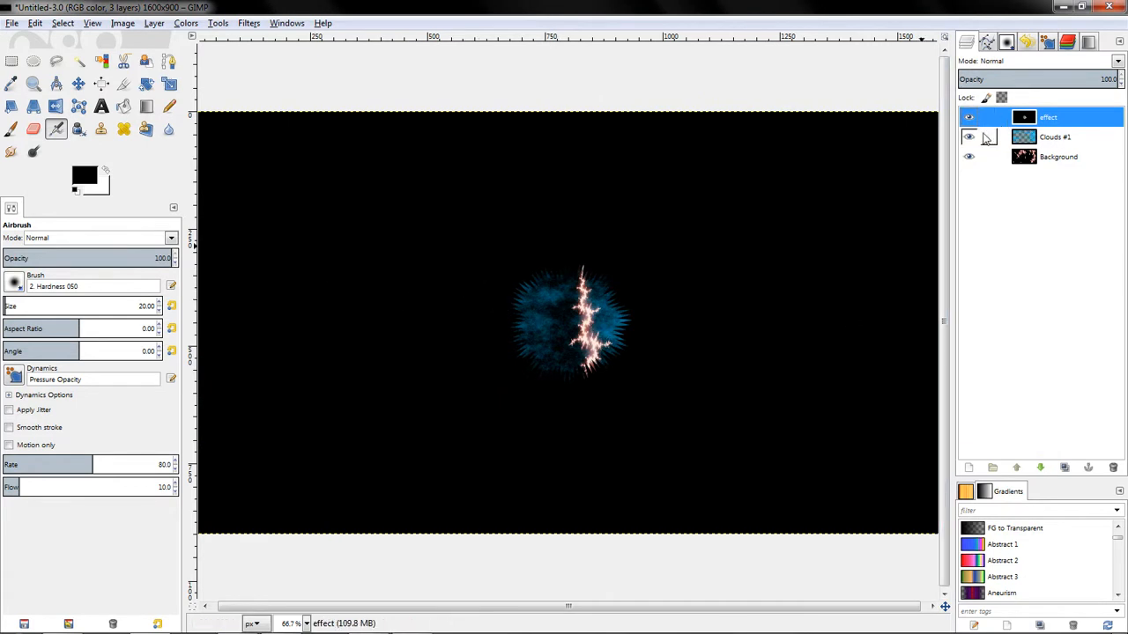
Check the Line Nova with the Clouds #1 layer hidden, restore the layer's visibility and undo the render.
{"action": "left_click", "coordinate": [969, 137]}
{"action": "left_click", "coordinate": [970, 157]}
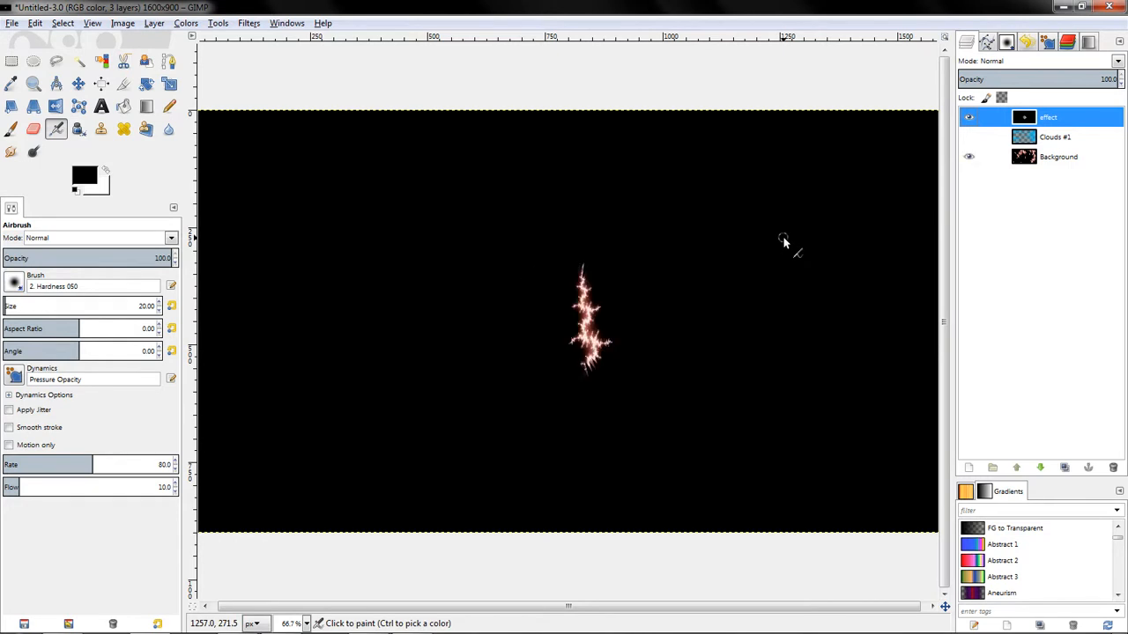
{"action": "left_click", "coordinate": [969, 137]}
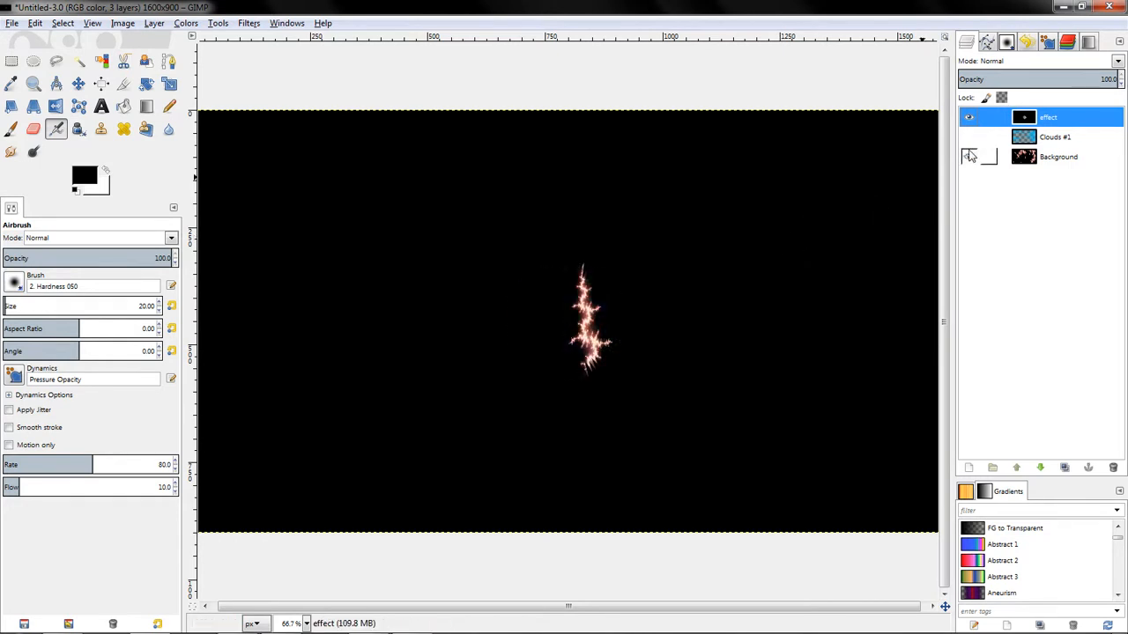
{"action": "left_click", "coordinate": [969, 156]}
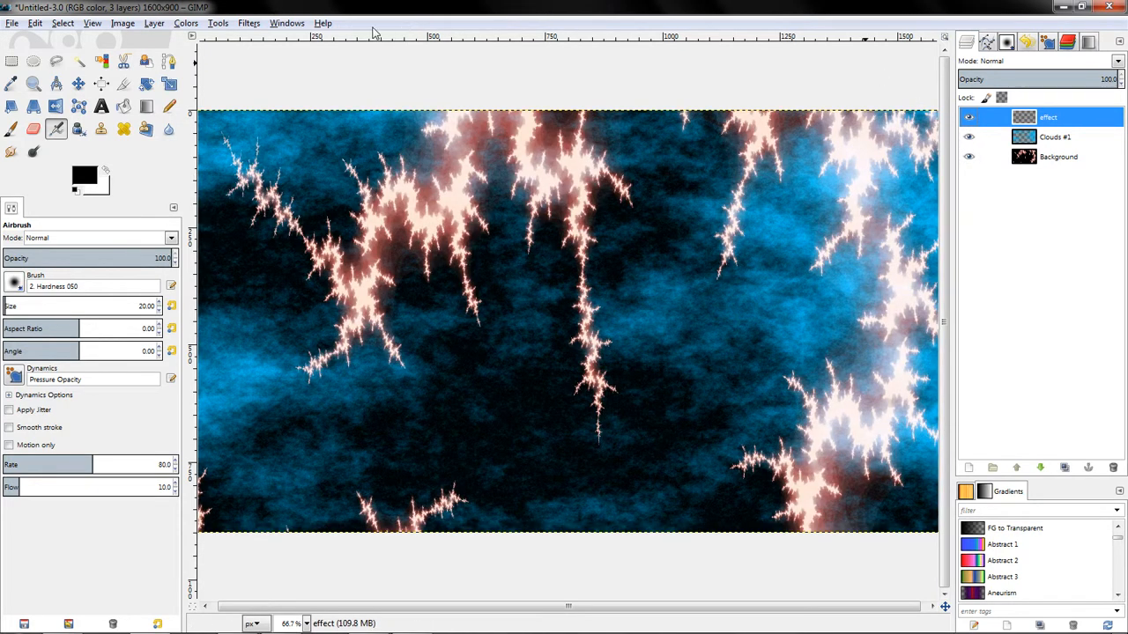
Render a Line Nova on the effect layer with 75 lines, sharpness 1, offset radius 100 and randomness 21.
{"action": "left_click", "coordinate": [248, 24]}
{"action": "mouse_move", "coordinate": [398, 252]}
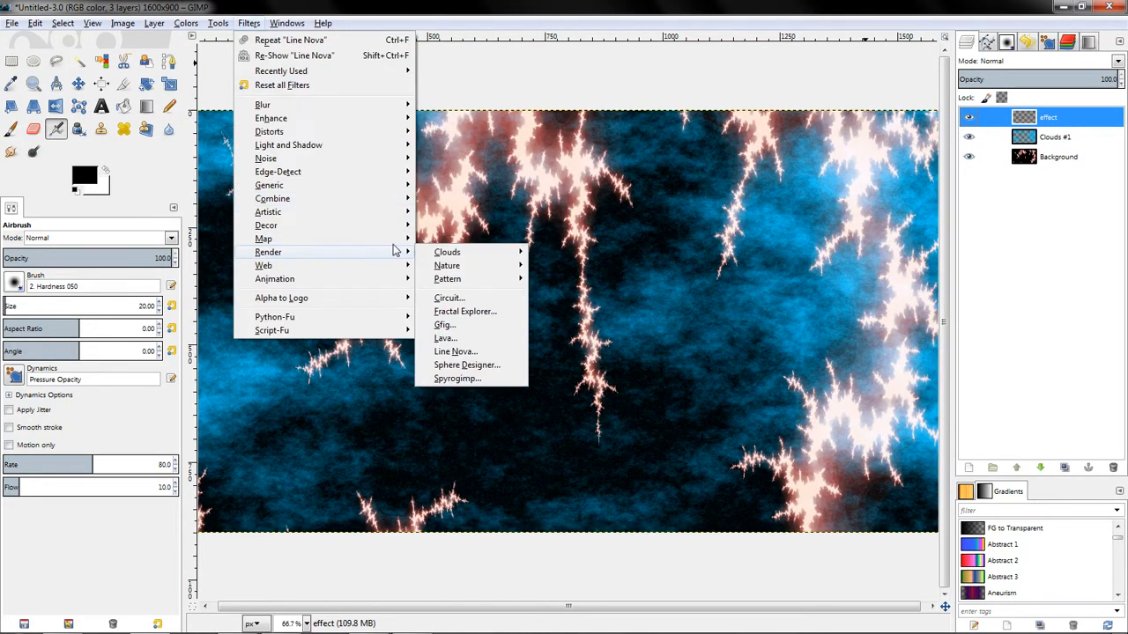
{"action": "left_click", "coordinate": [483, 350]}
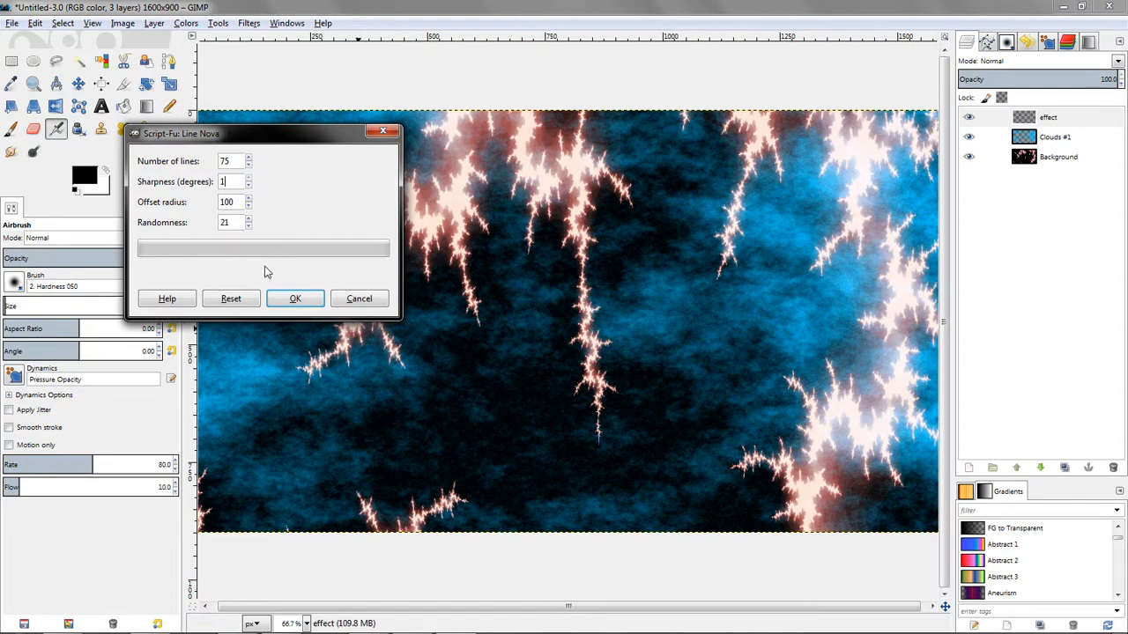
{"action": "left_click", "coordinate": [293, 300]}
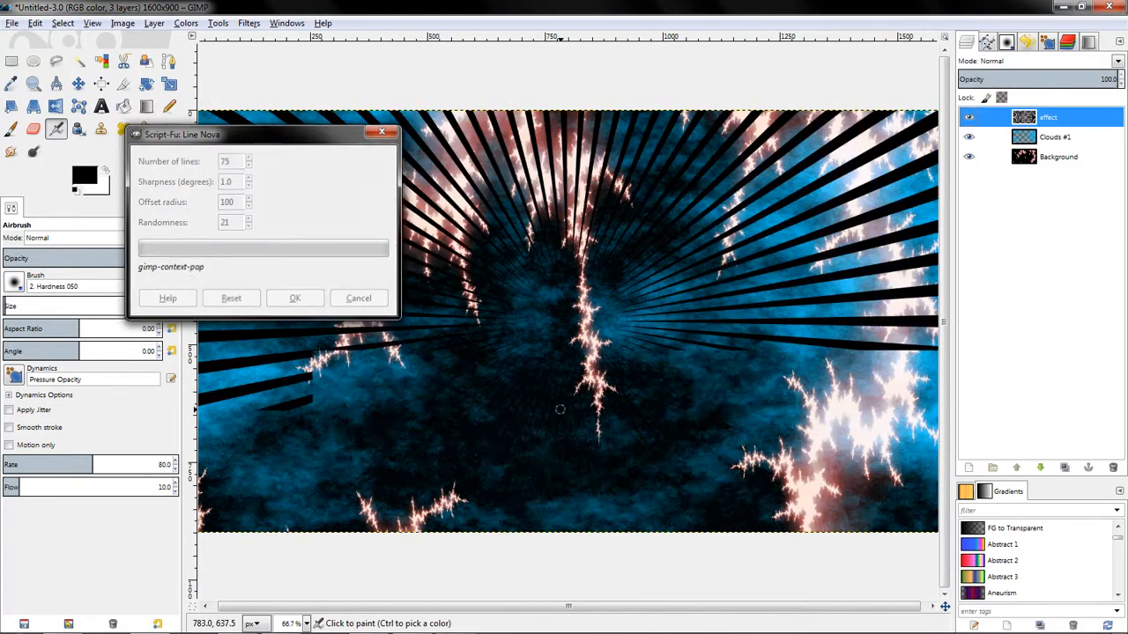
View the effect layer alone by hiding the Clouds #1 and Background layers, and show both again.
{"action": "left_click", "coordinate": [969, 136]}
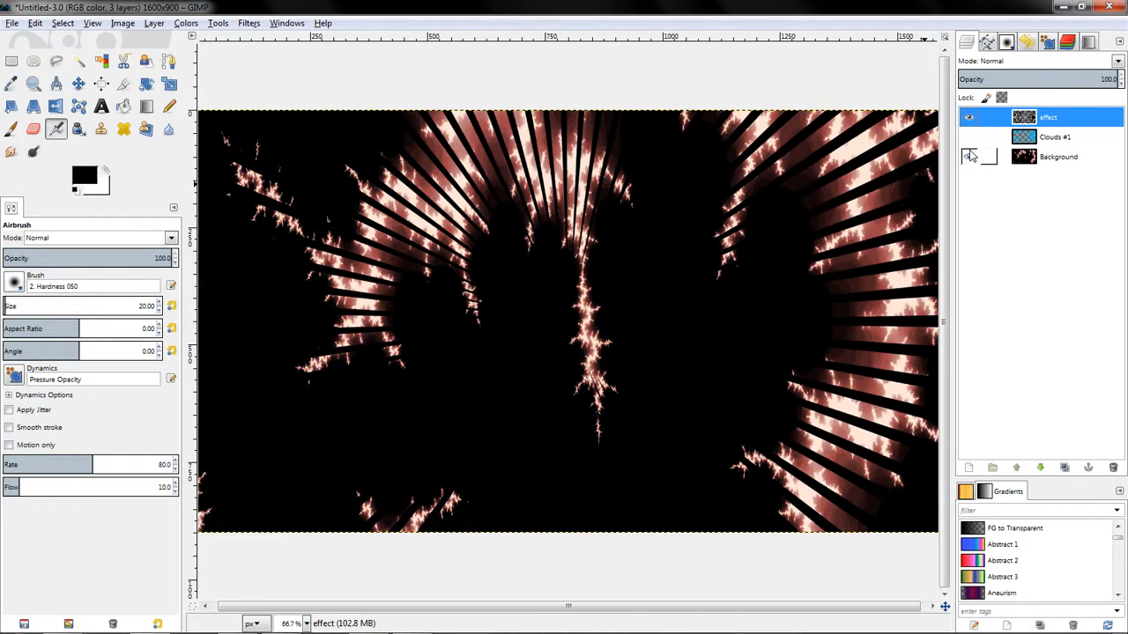
{"action": "left_click", "coordinate": [969, 156]}
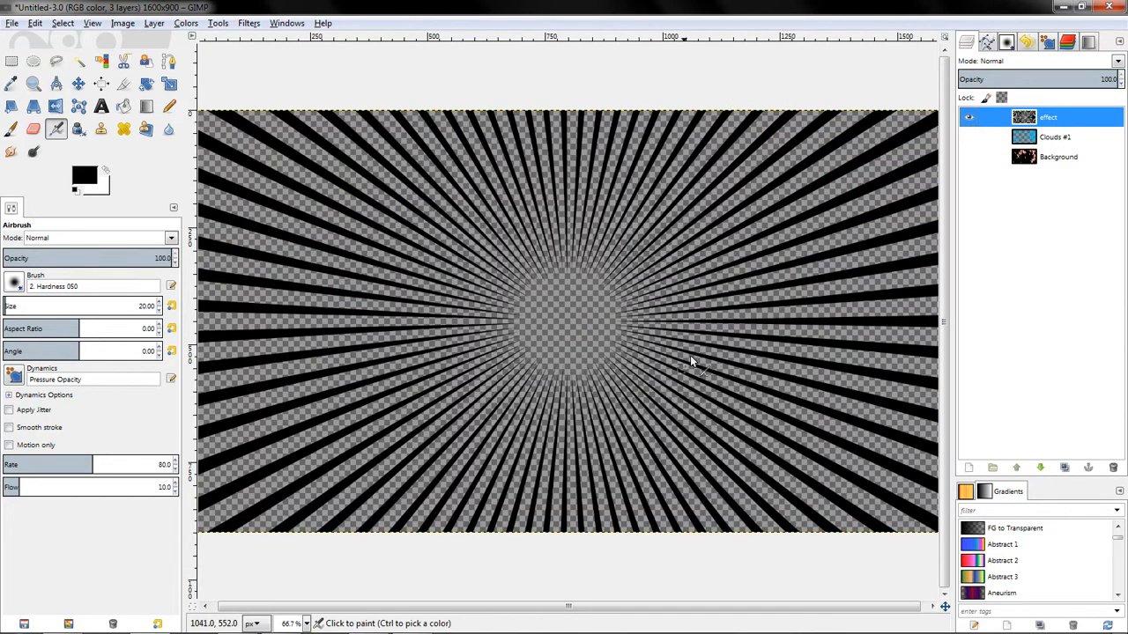
{"action": "left_click", "coordinate": [969, 136]}
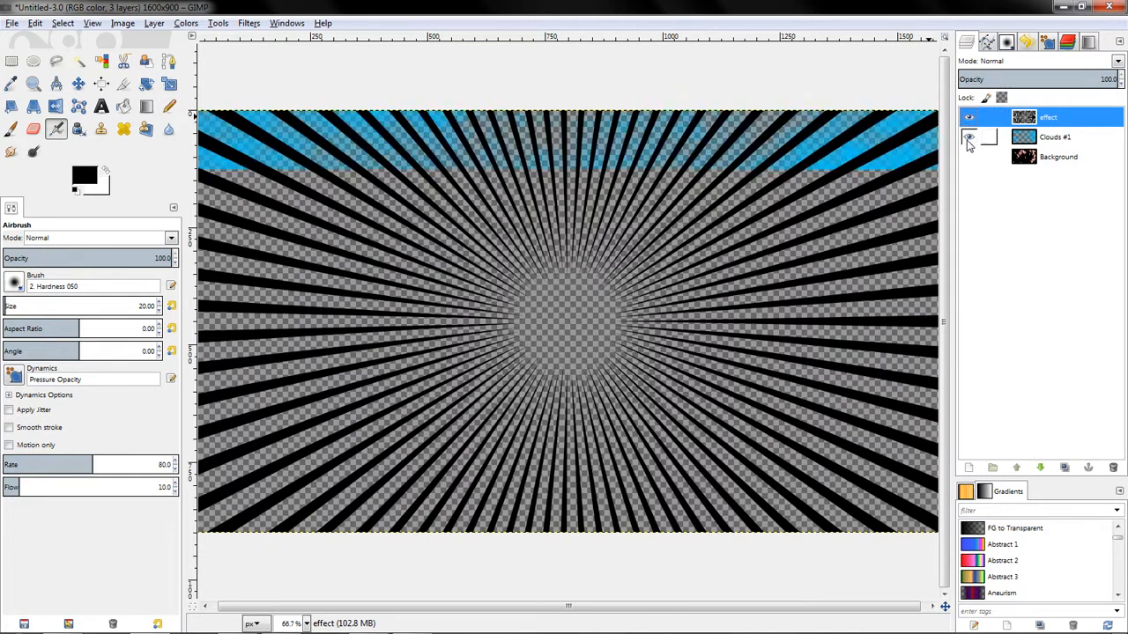
{"action": "left_click", "coordinate": [968, 157]}
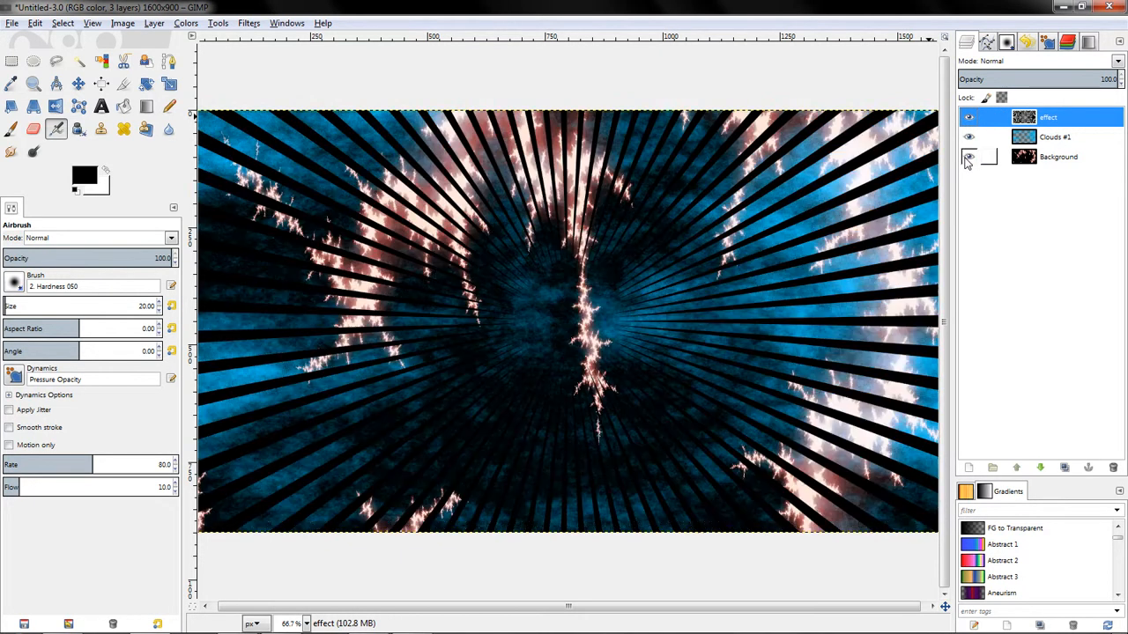
{"action": "right_click", "coordinate": [1071, 122]}
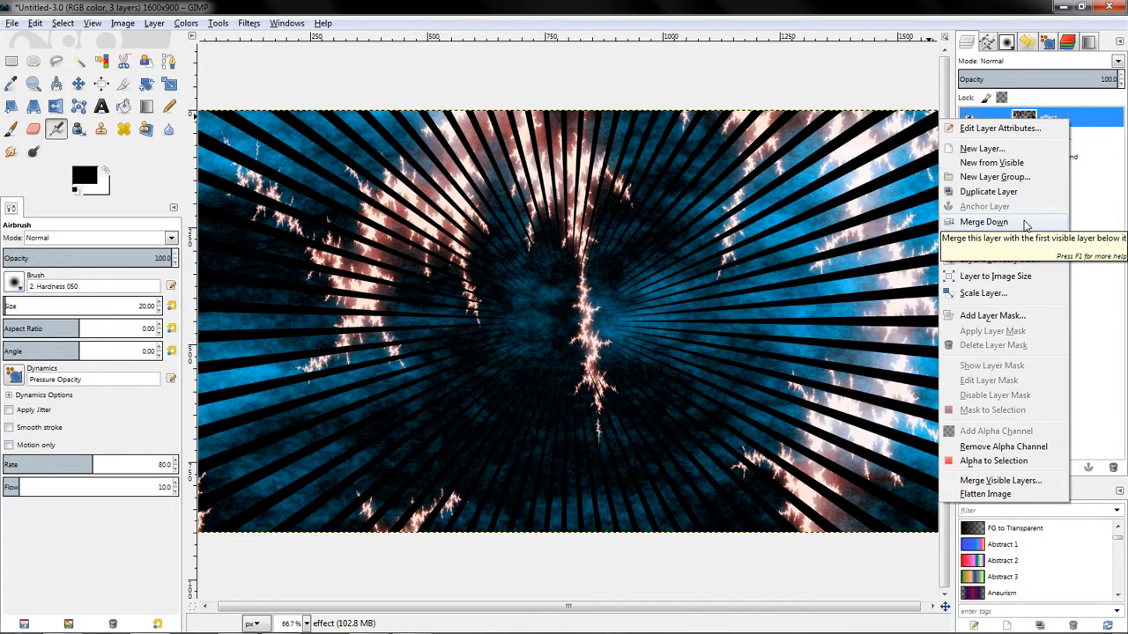
{"action": "left_click", "coordinate": [223, 28]}
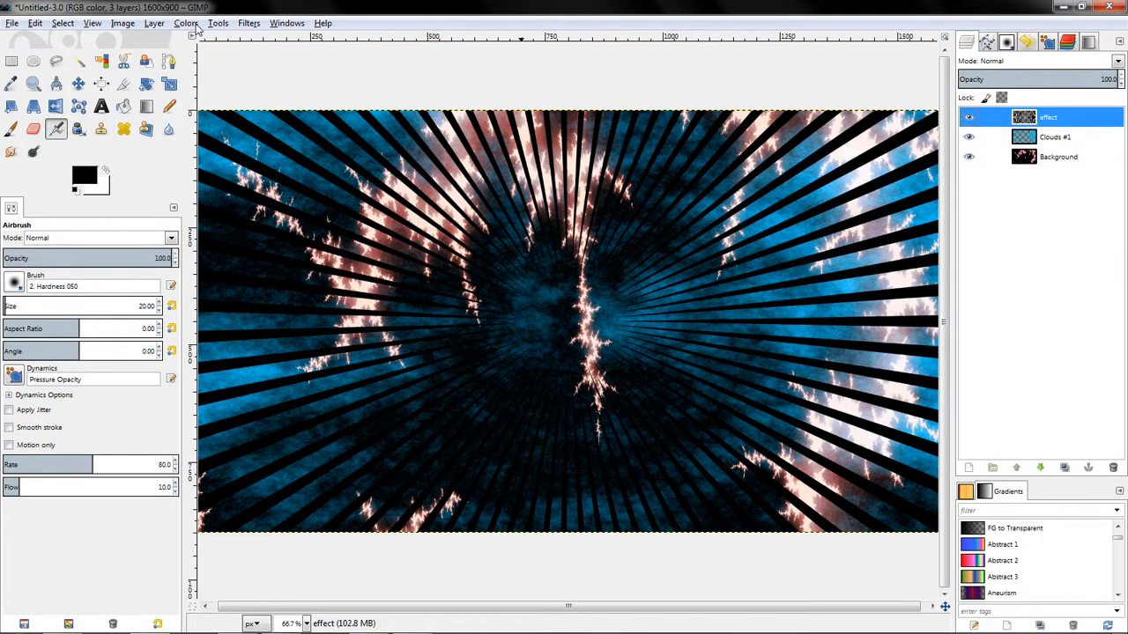
{"action": "left_click", "coordinate": [185, 23]}
{"action": "left_click", "coordinate": [212, 42]}
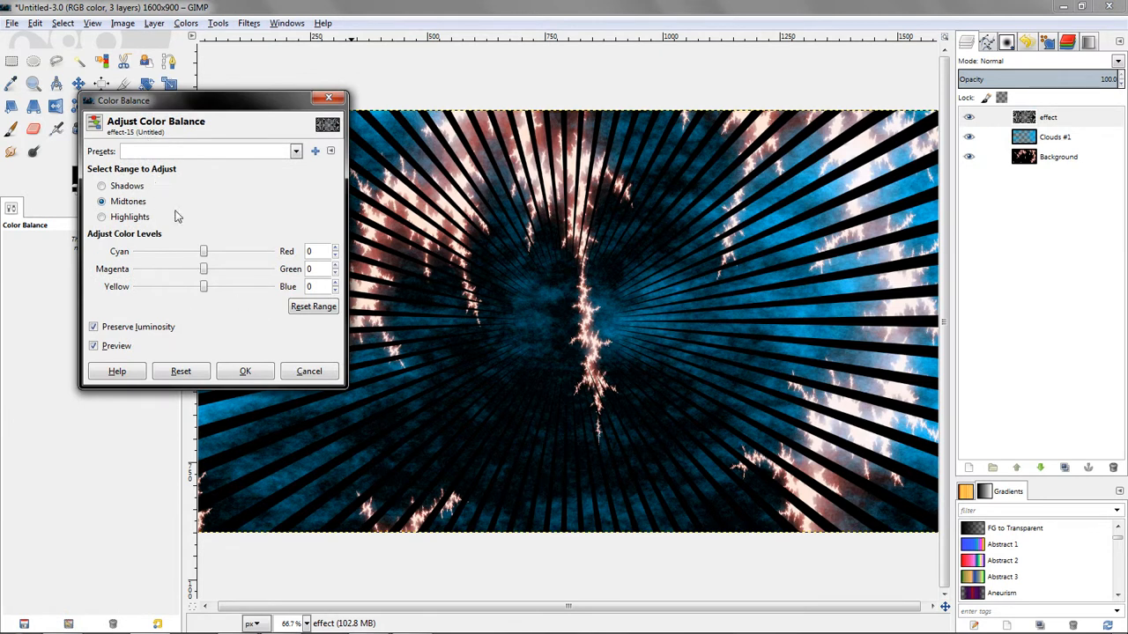
{"action": "left_click", "coordinate": [132, 186]}
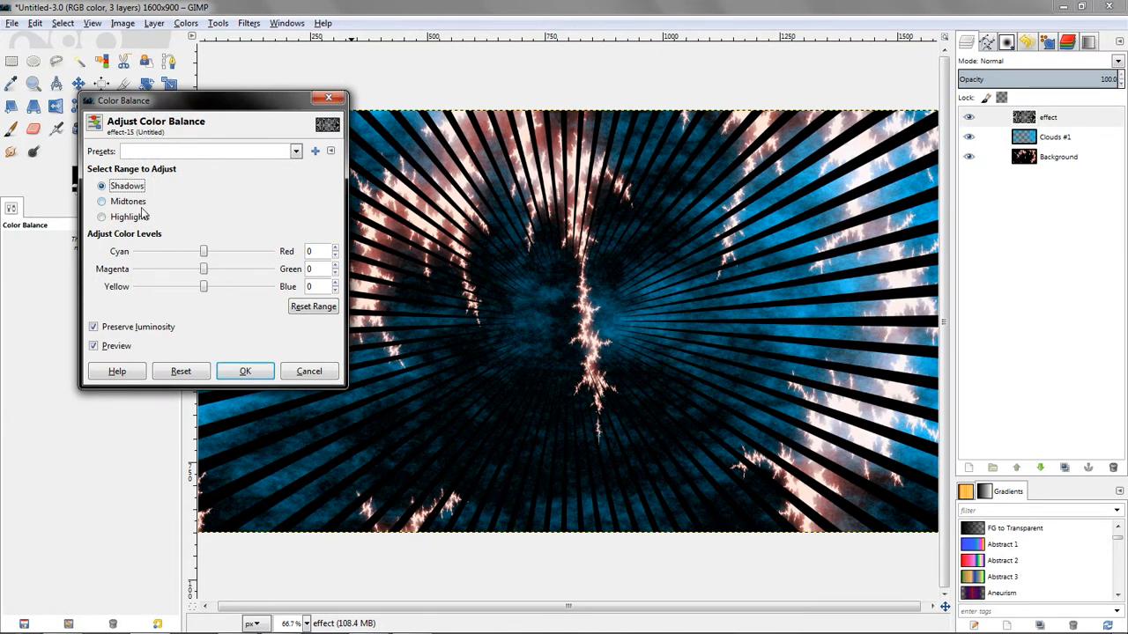
{"action": "left_click", "coordinate": [140, 203]}
{"action": "left_click", "coordinate": [118, 186]}
{"action": "mouse_move", "coordinate": [207, 254]}
{"action": "left_mouse_down"}
{"action": "mouse_move", "coordinate": [263, 256]}
{"action": "mouse_move", "coordinate": [208, 264]}
{"action": "left_mouse_up"}
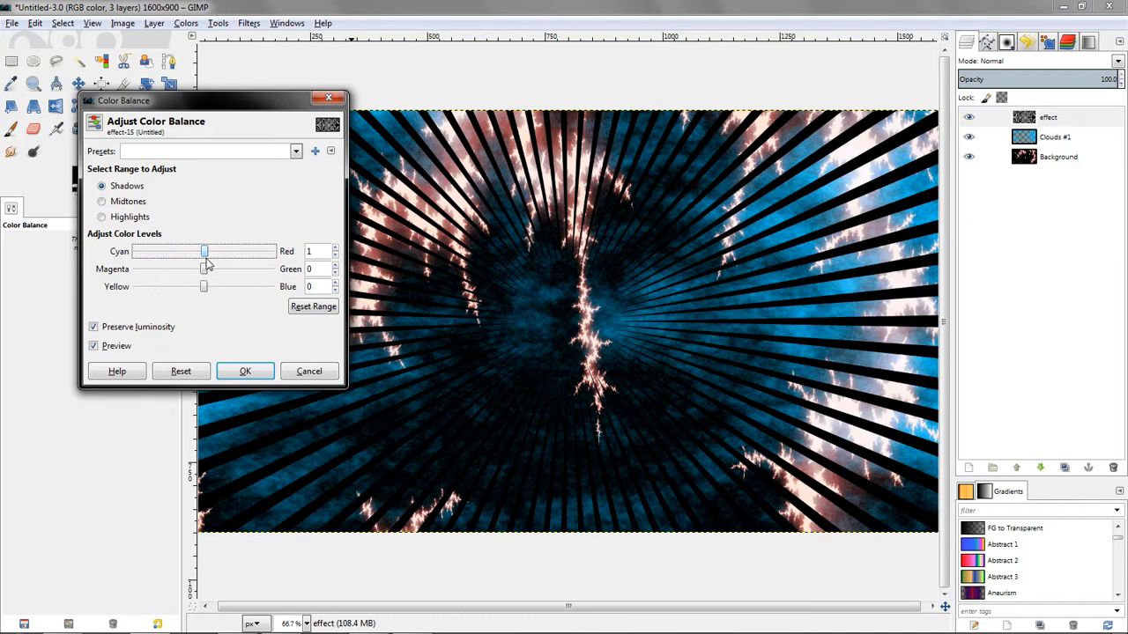
{"action": "left_click", "coordinate": [309, 371]}
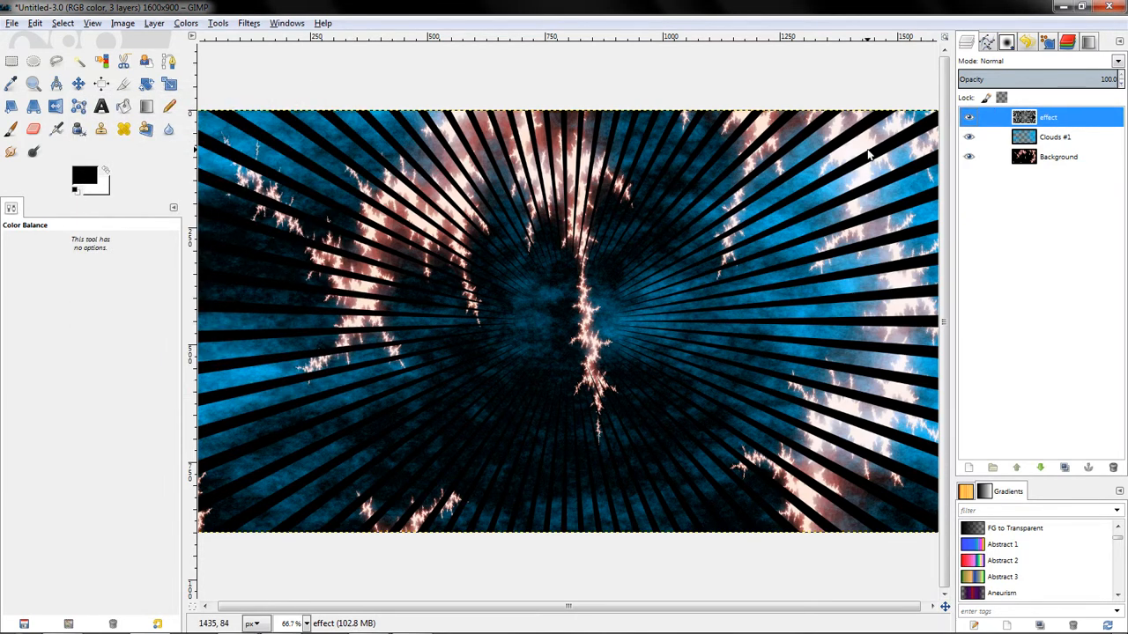
Undo the layer visibility changes and the Line Nova on the effect layer.
{"action": "key", "text": "ctrl+z"}
{"action": "key", "text": "ctrl+z"}
{"action": "key", "text": "ctrl+z"}
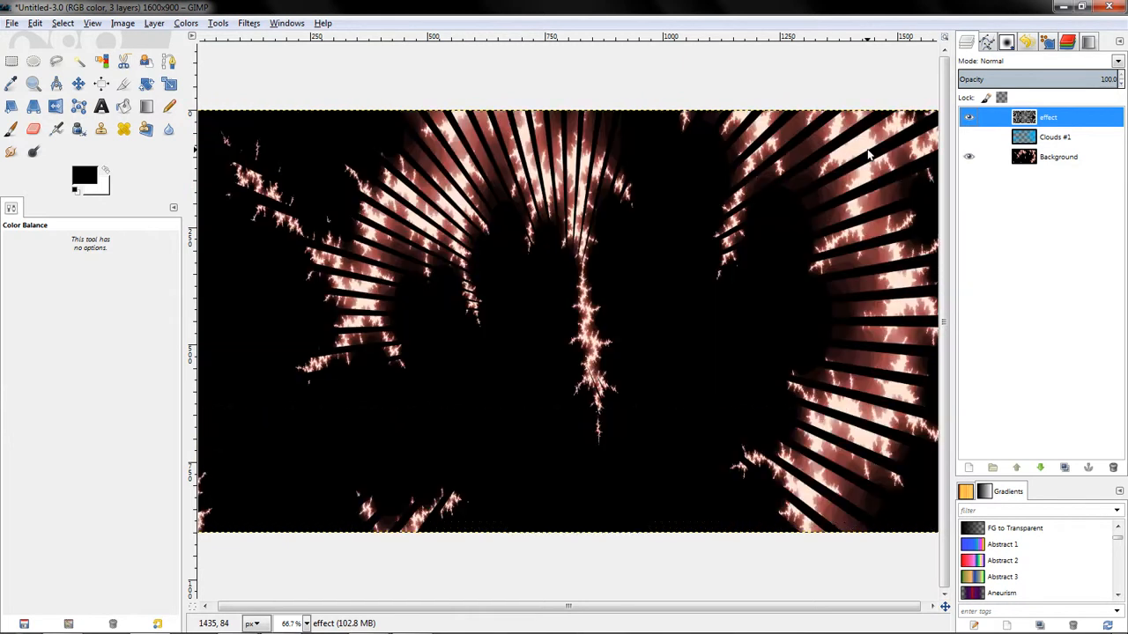
{"action": "key", "text": "ctrl+z"}
{"action": "key", "text": "ctrl+z"}
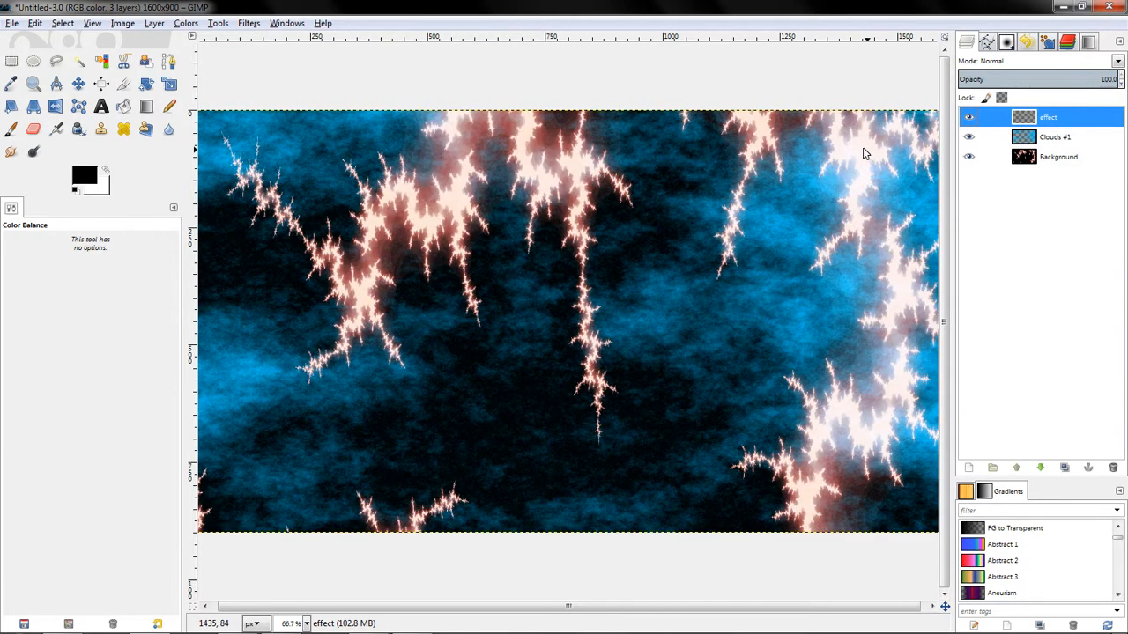
{"action": "left_click", "coordinate": [192, 25]}
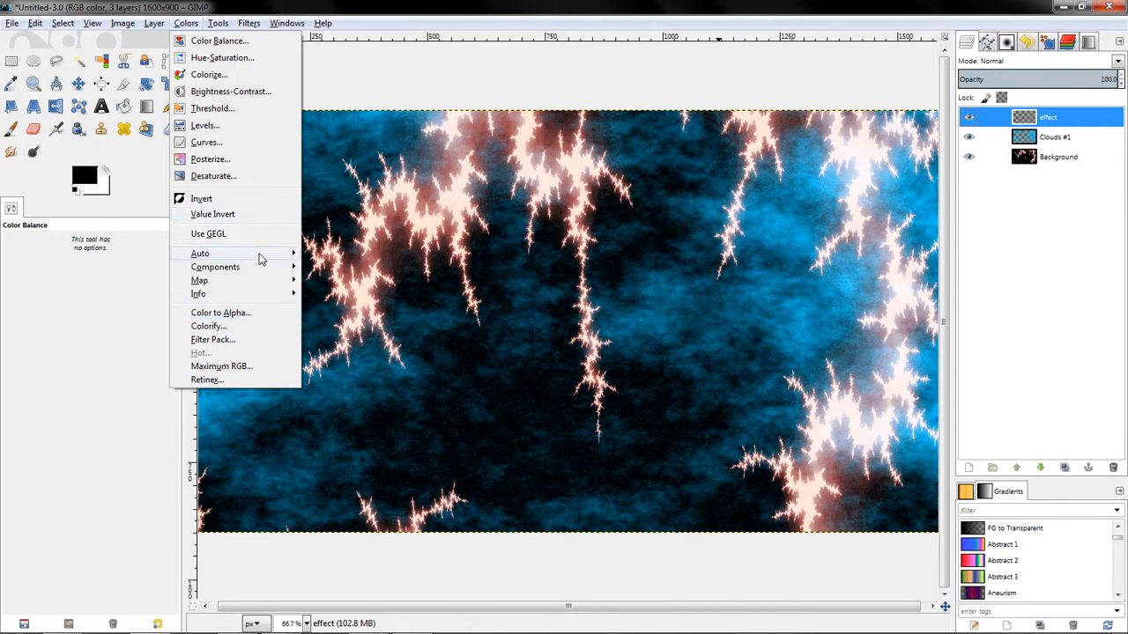
{"action": "mouse_move", "coordinate": [248, 23]}
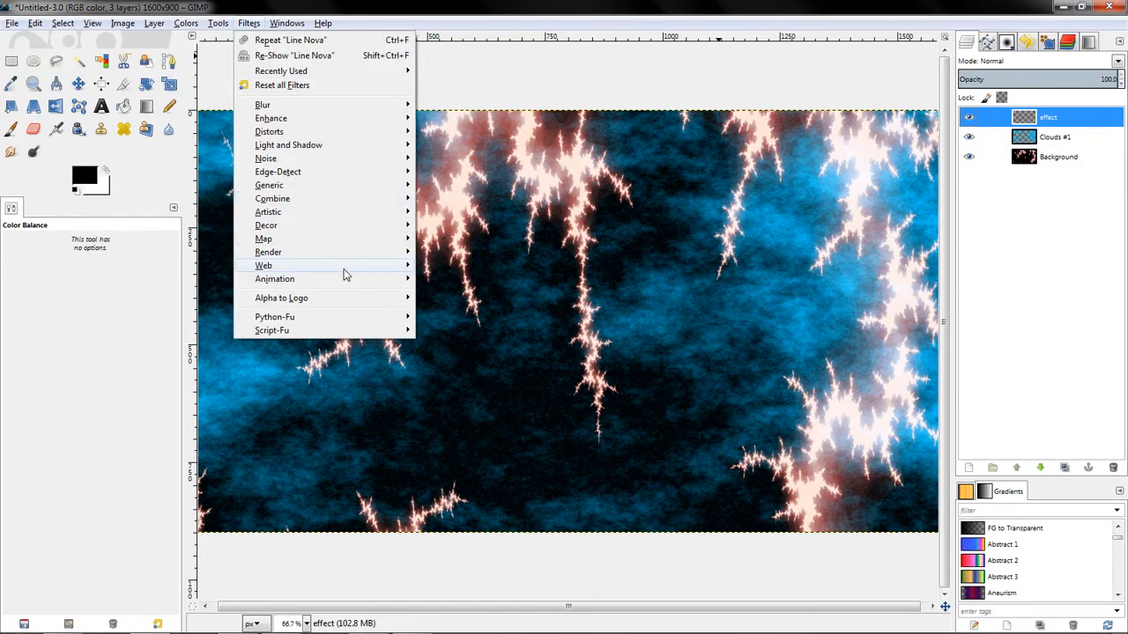
{"action": "mouse_move", "coordinate": [357, 253]}
{"action": "mouse_move", "coordinate": [464, 256]}
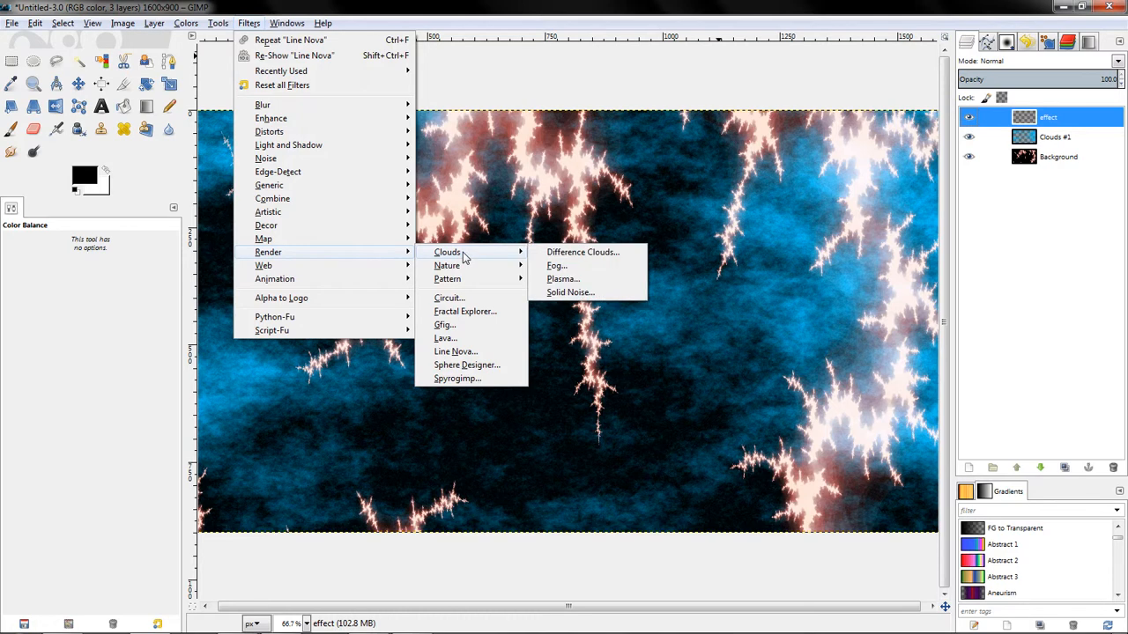
{"action": "left_click", "coordinate": [469, 311]}
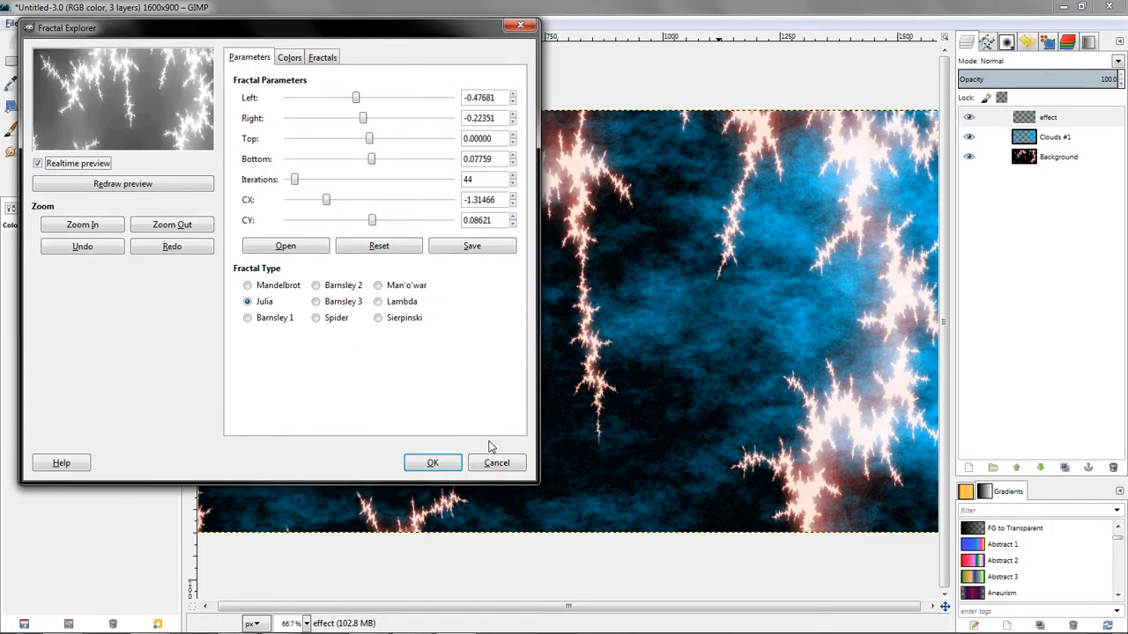
{"action": "left_click", "coordinate": [497, 464]}
Open the Line Nova settings for the effect layer and change the sharpness, keeping 75 lines, offset radius 100 and randomness 21.
{"action": "left_click", "coordinate": [249, 24]}
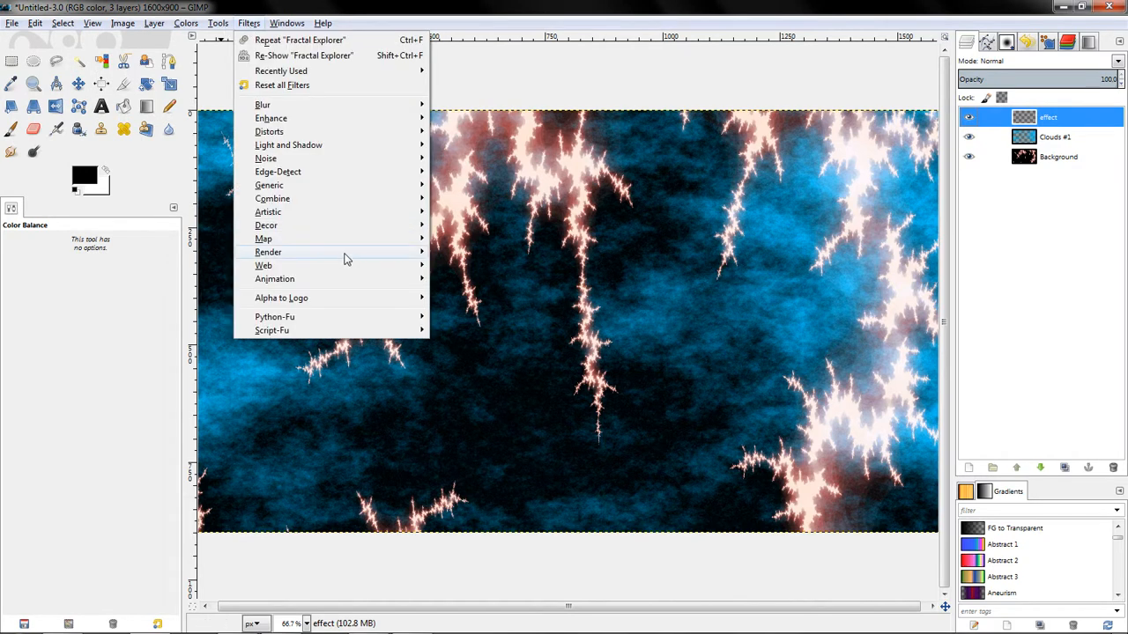
{"action": "mouse_move", "coordinate": [357, 257]}
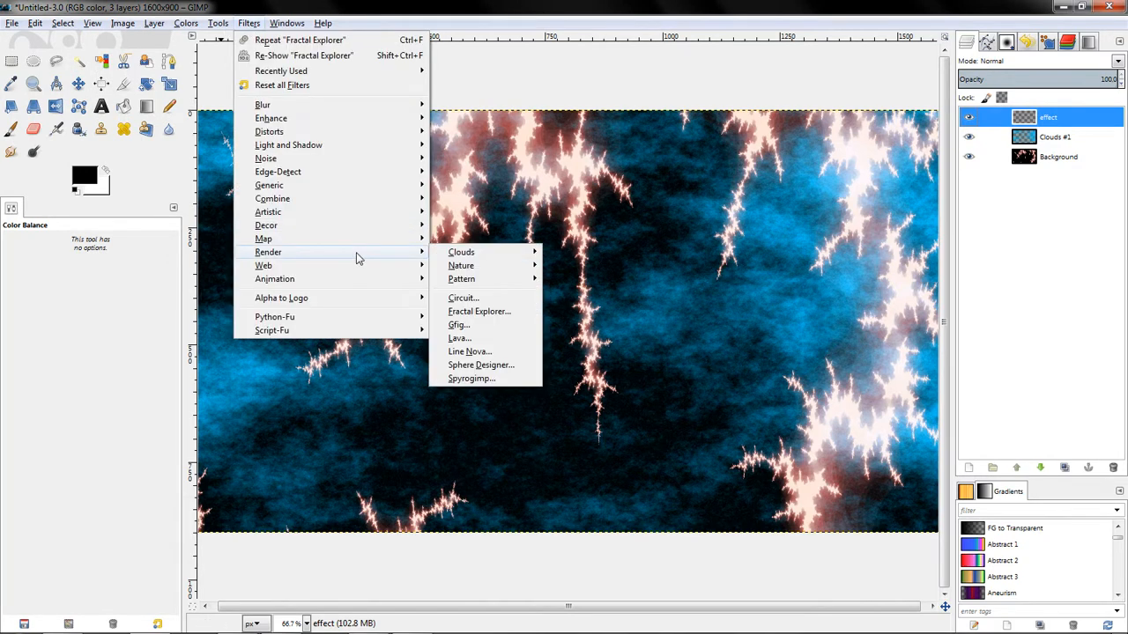
{"action": "left_click", "coordinate": [470, 351]}
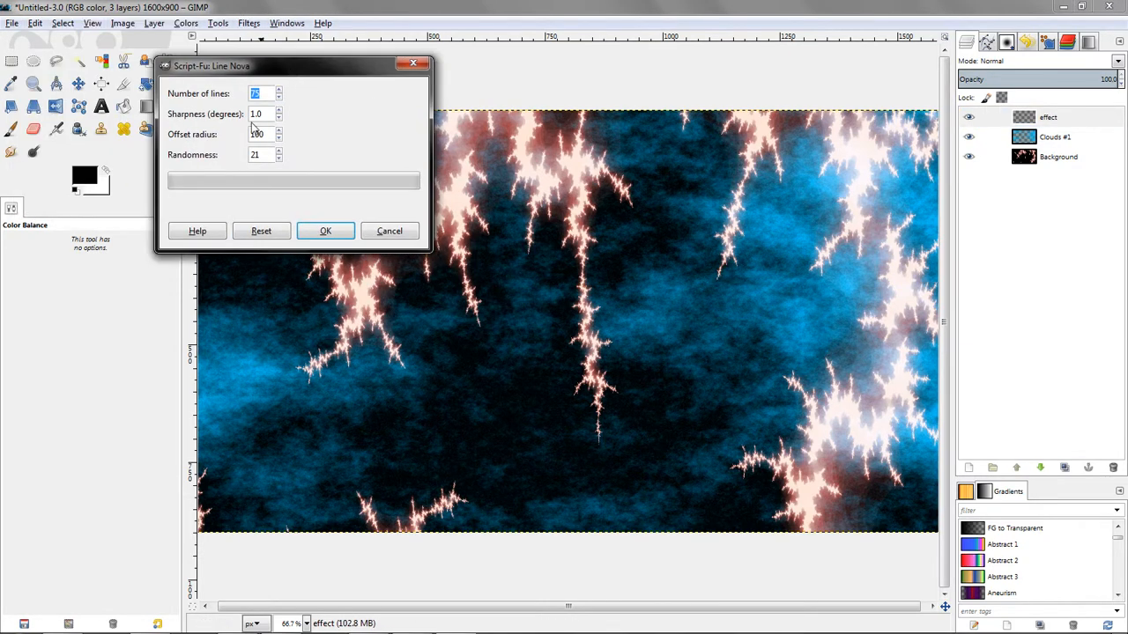
{"action": "left_click_drag", "start_coordinate": [263, 116], "coordinate": [258, 114]}
{"action": "left_click", "coordinate": [325, 231]}
Set the foreground colour to pink ff04a3.
{"action": "left_click", "coordinate": [83, 179]}
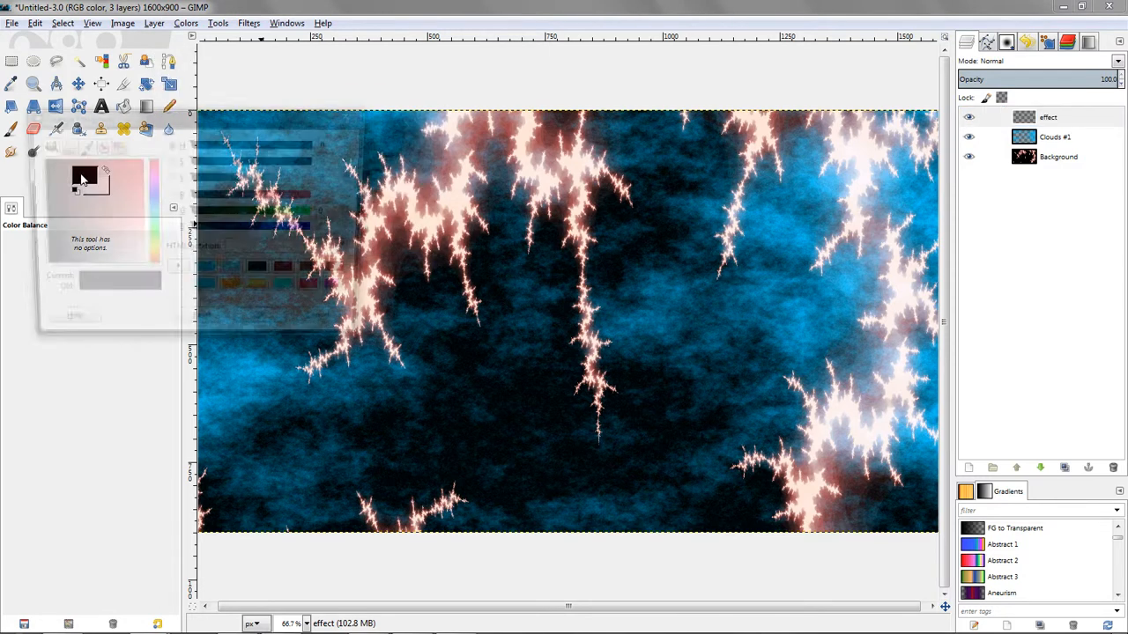
{"action": "left_click_drag", "start_coordinate": [150, 204], "coordinate": [156, 175]}
{"action": "left_click", "coordinate": [139, 159]}
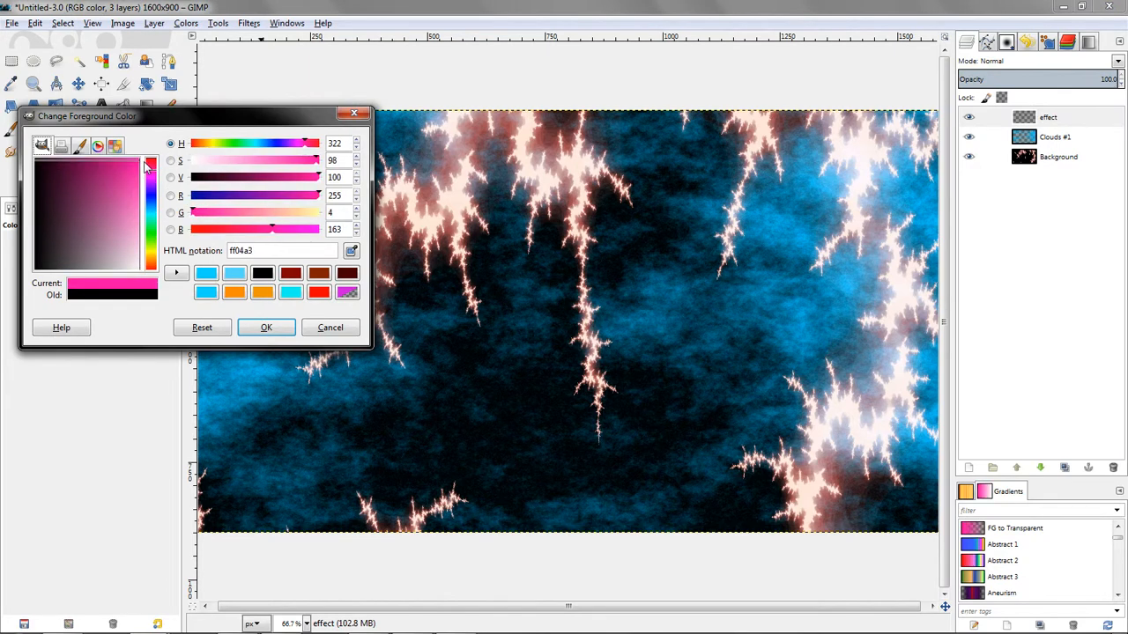
{"action": "left_click", "coordinate": [266, 327]}
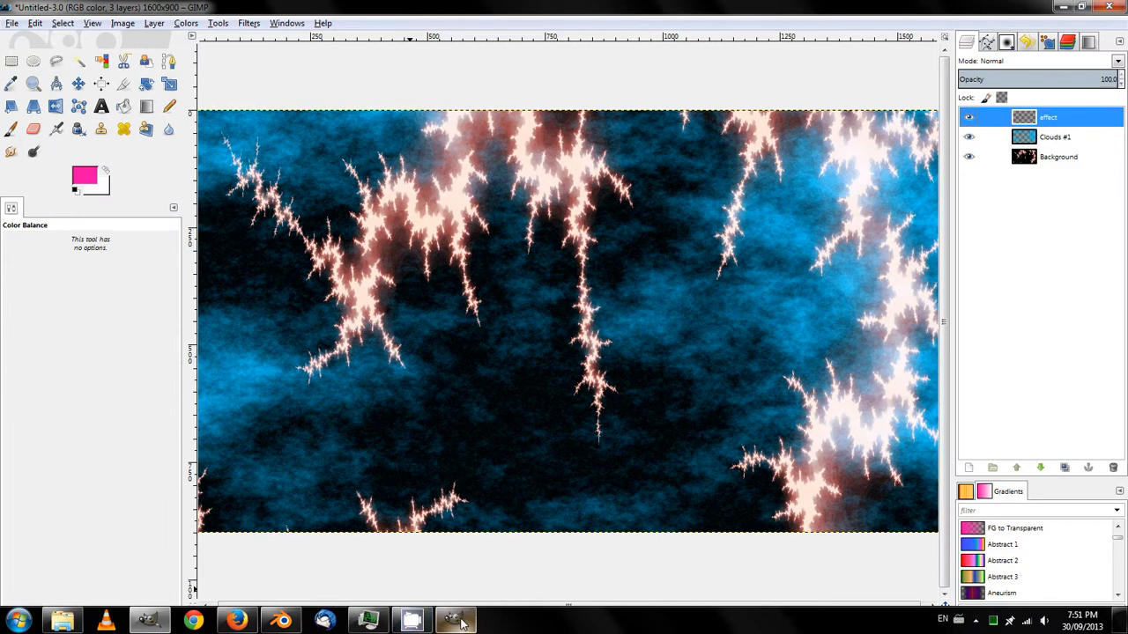
Return to the waiting Line Nova settings and render the nova on the effect layer.
{"action": "mouse_move", "coordinate": [459, 622]}
{"action": "left_click", "coordinate": [454, 539]}
{"action": "left_click", "coordinate": [331, 232]}
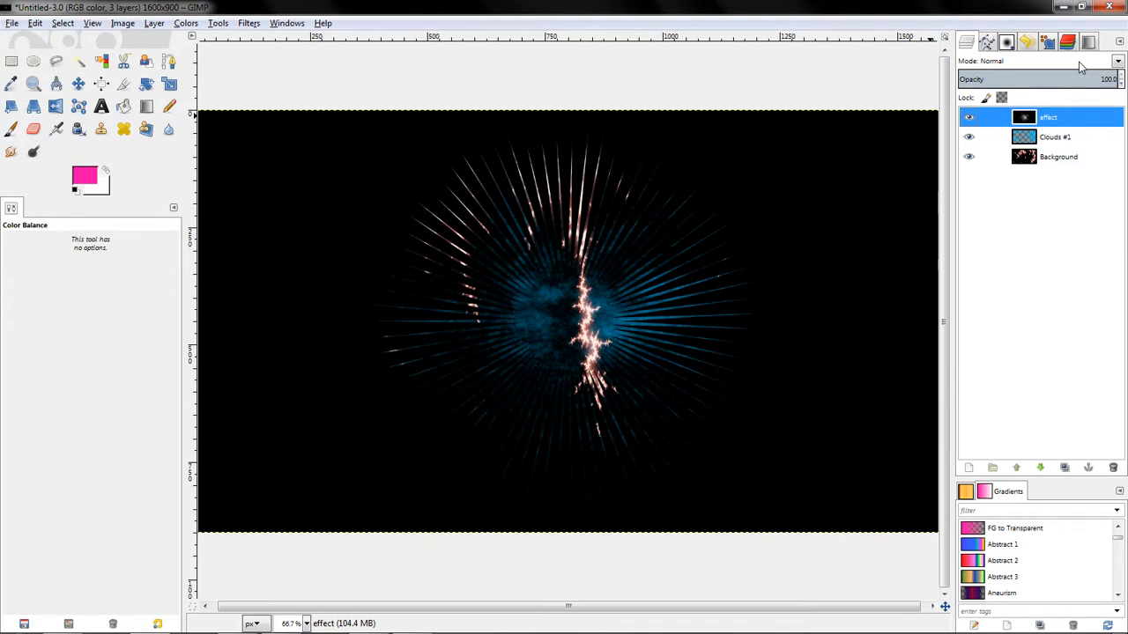
Restore the default black and white colours, and set the effect layer's blend mode to Dodge.
{"action": "left_click", "coordinate": [75, 191]}
{"action": "scroll", "coordinate": [1011, 67], "scroll_direction": "down", "scroll_amount": 1}
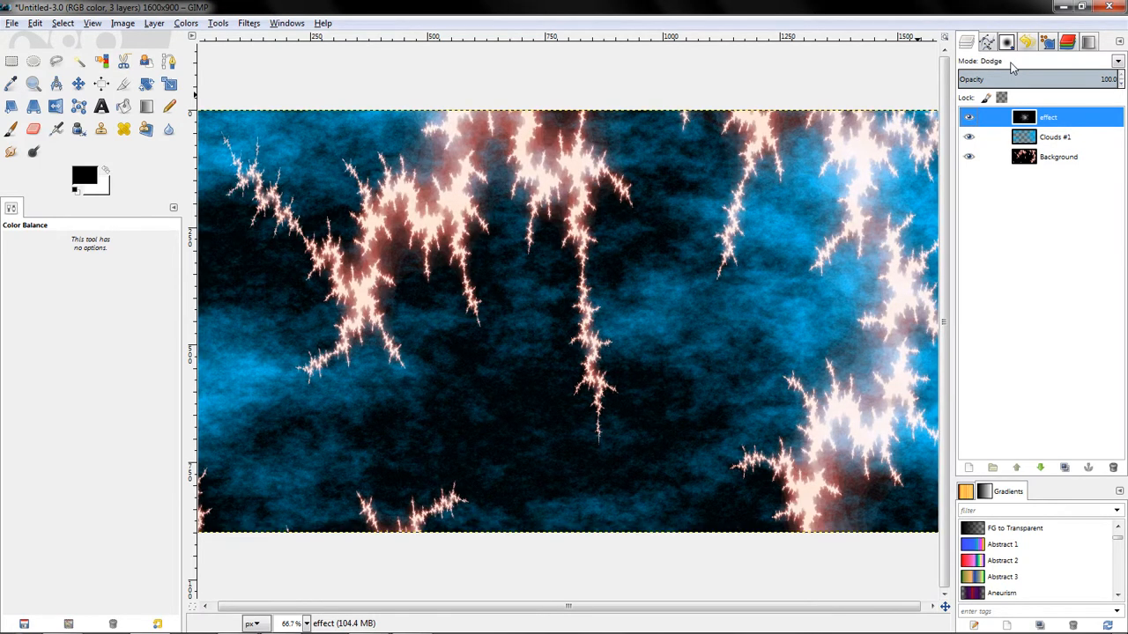
Try the Darken only, Divide and Addition blend modes on the effect layer.
{"action": "scroll", "coordinate": [1012, 68], "scroll_direction": "down", "scroll_amount": 1}
{"action": "scroll", "coordinate": [1012, 68], "scroll_direction": "up", "scroll_amount": 1}
{"action": "scroll", "coordinate": [1013, 68], "scroll_direction": "down", "scroll_amount": 1}
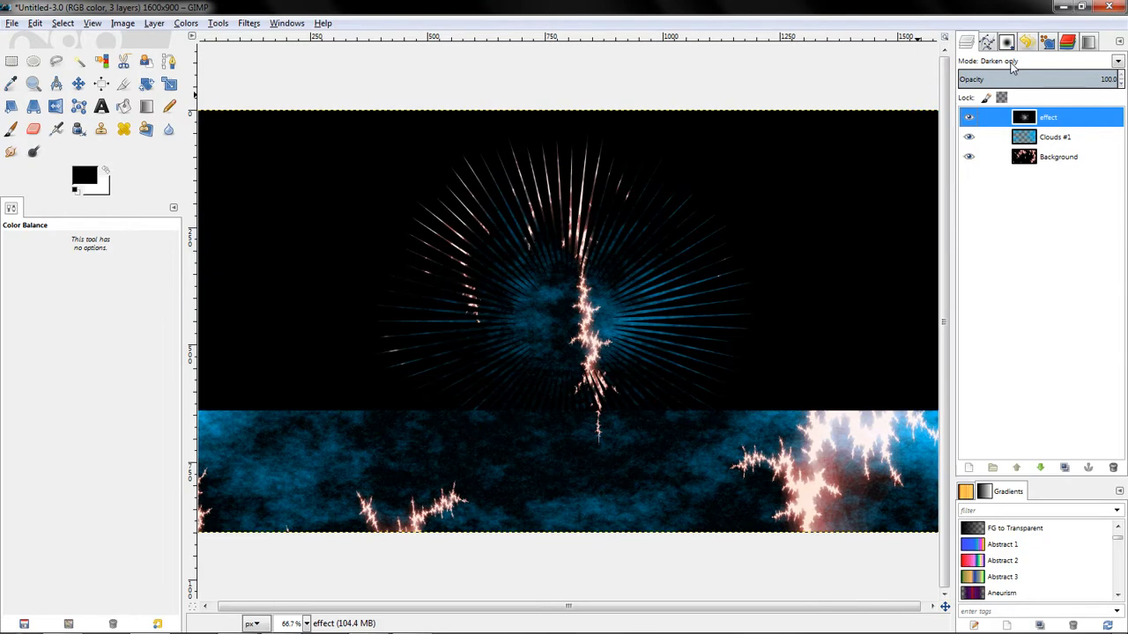
{"action": "left_click", "coordinate": [1013, 62]}
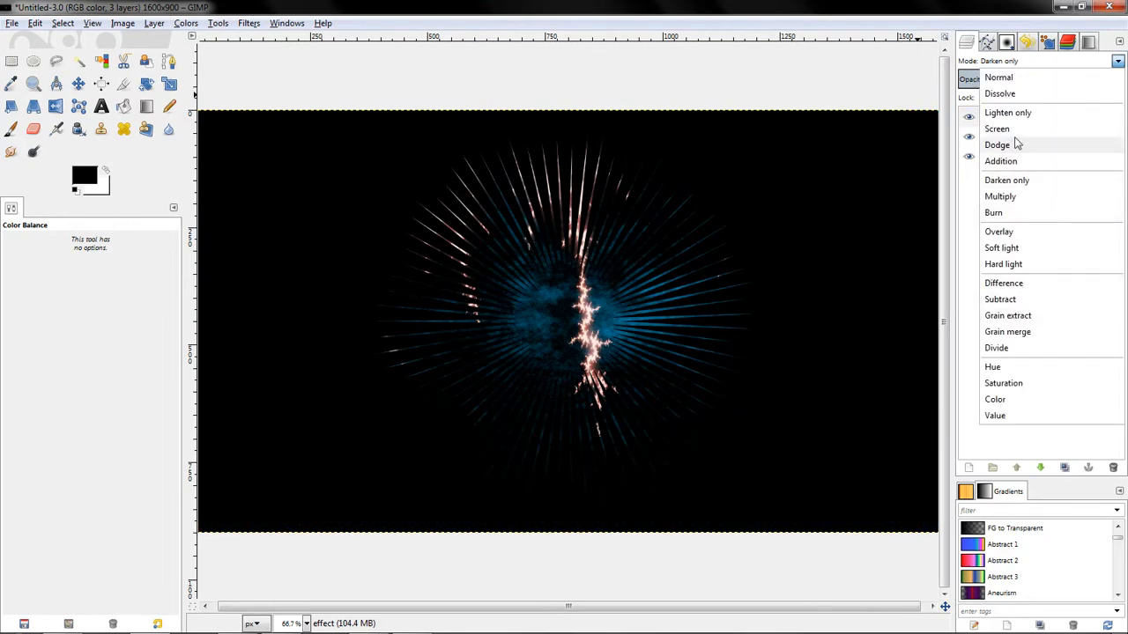
{"action": "left_click", "coordinate": [1022, 351]}
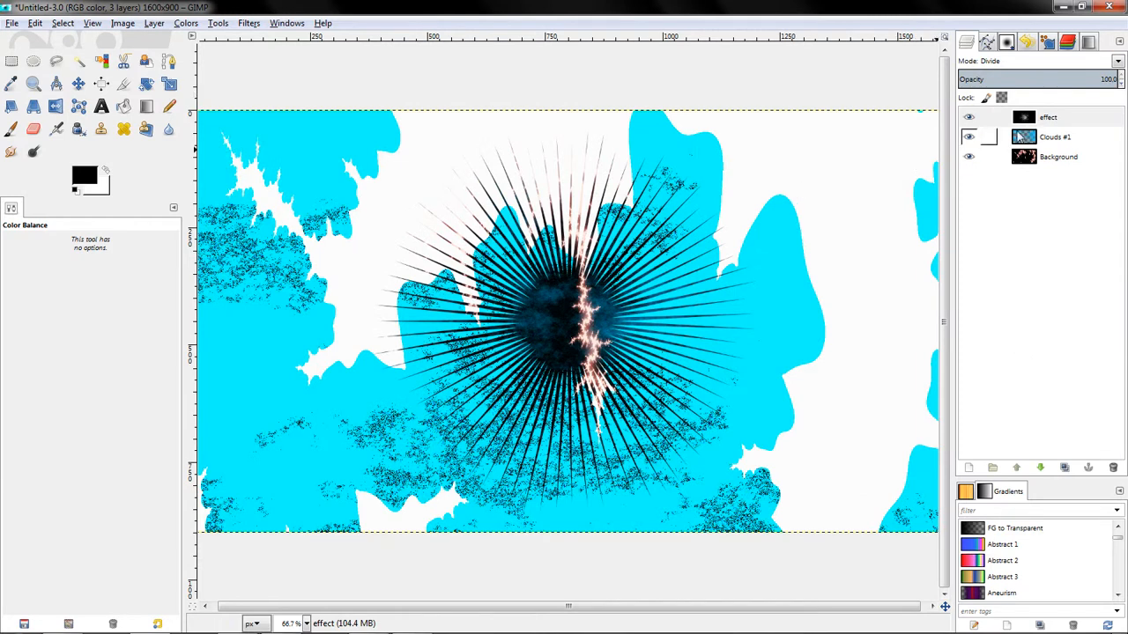
{"action": "mouse_move", "coordinate": [1048, 123]}
{"action": "left_mouse_down"}
{"action": "mouse_move", "coordinate": [1056, 159]}
{"action": "mouse_move", "coordinate": [1048, 124]}
{"action": "mouse_move", "coordinate": [1043, 141]}
{"action": "mouse_move", "coordinate": [983, 143]}
{"action": "mouse_move", "coordinate": [1029, 115]}
{"action": "mouse_move", "coordinate": [1032, 141]}
{"action": "mouse_move", "coordinate": [1062, 137]}
{"action": "mouse_move", "coordinate": [963, 202]}
{"action": "left_mouse_up"}
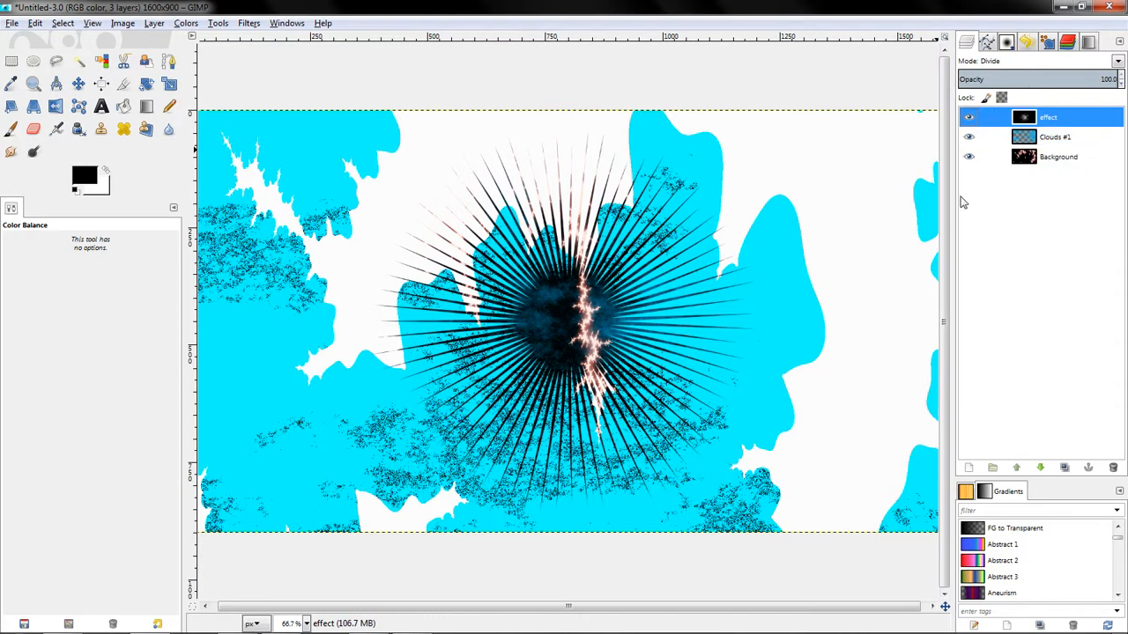
{"action": "left_click", "coordinate": [1049, 65]}
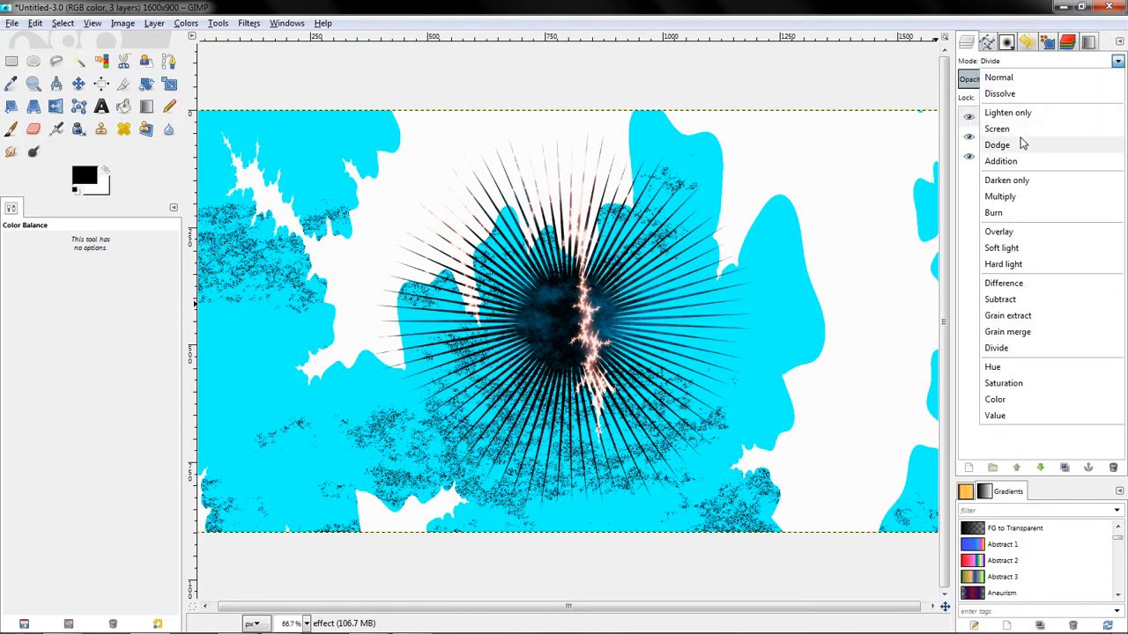
{"action": "left_click", "coordinate": [1018, 162]}
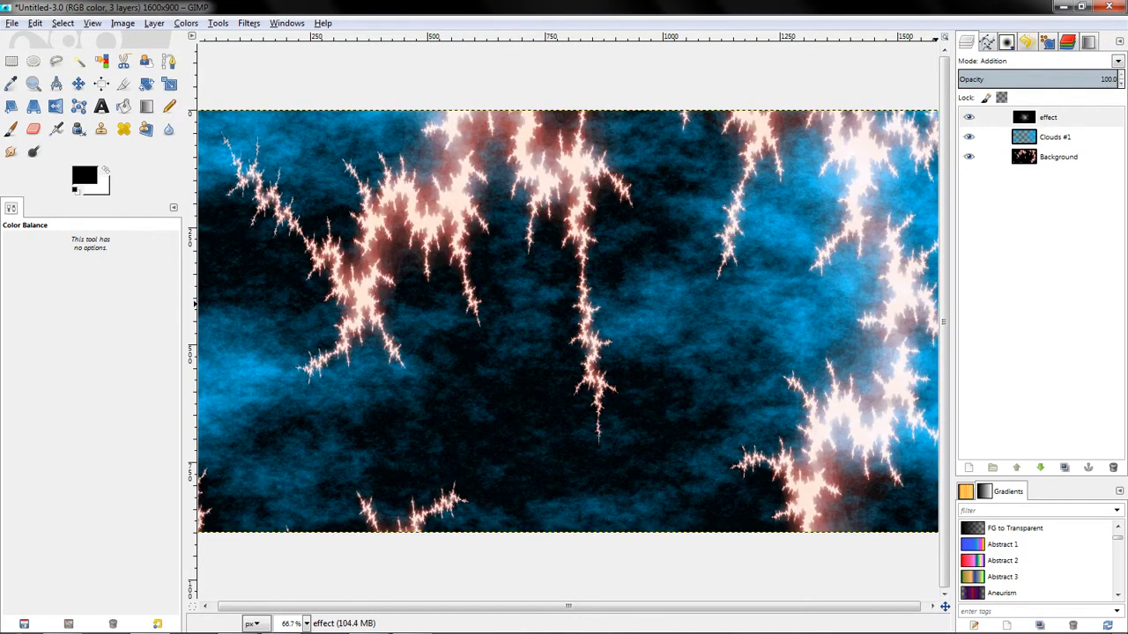
Try the Subtract, Saturation and Grain extract blend modes on the effect layer.
{"action": "left_click", "coordinate": [1026, 64]}
{"action": "left_click", "coordinate": [1000, 305]}
{"action": "left_click", "coordinate": [1022, 61]}
{"action": "left_click", "coordinate": [1004, 383]}
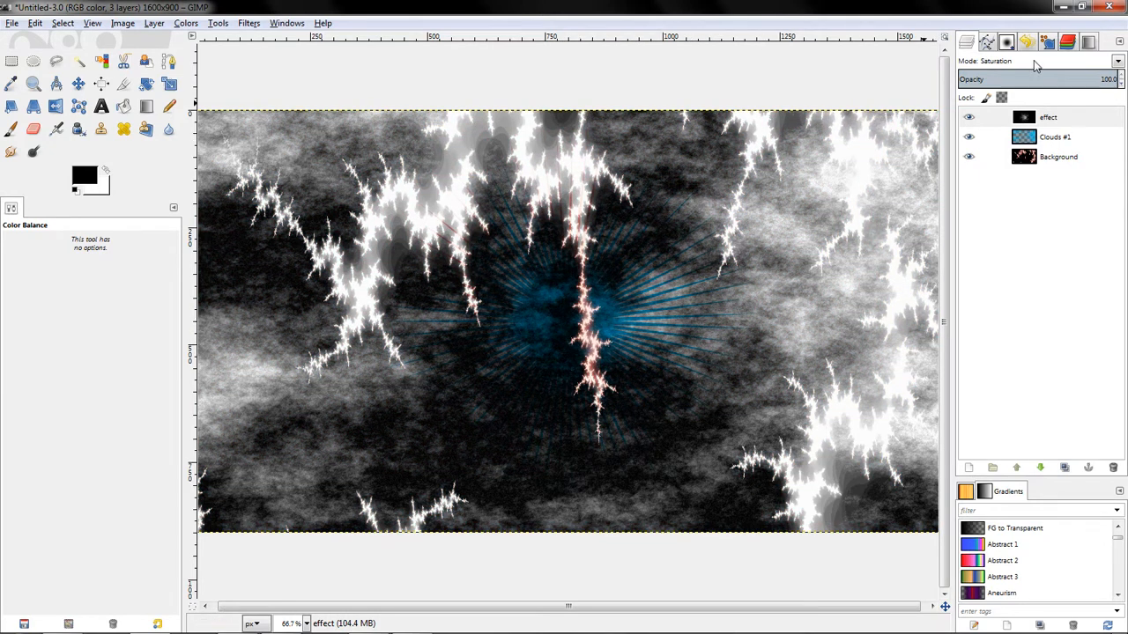
{"action": "scroll", "coordinate": [1035, 66], "scroll_direction": "up", "scroll_amount": 4}
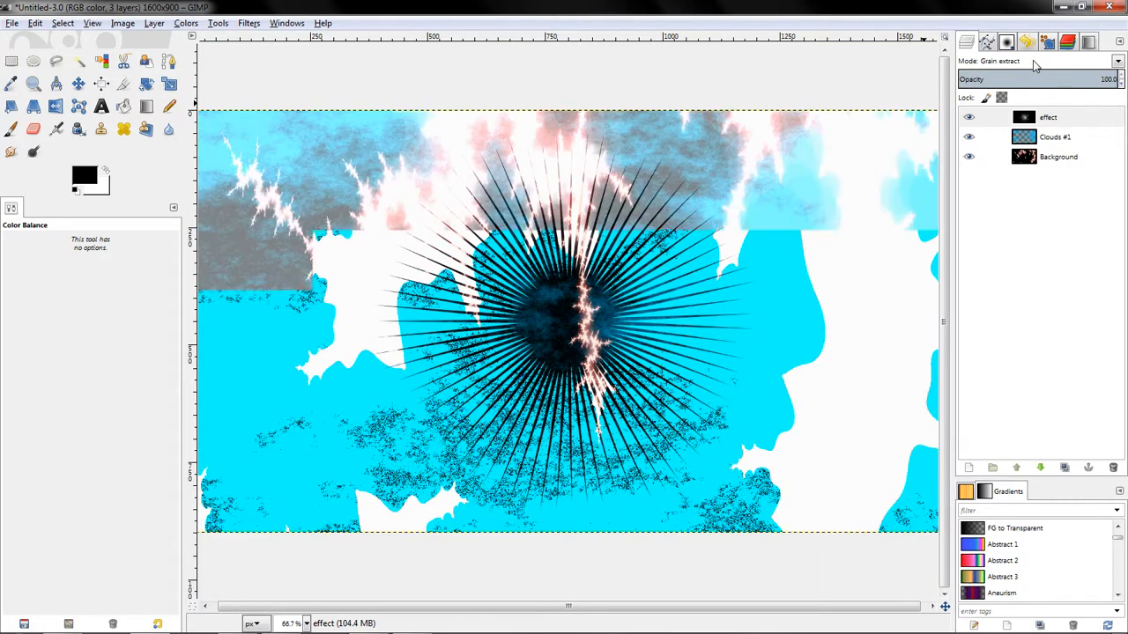
{"action": "scroll", "coordinate": [1035, 66], "scroll_direction": "up", "scroll_amount": 2}
Set the effect layer's blend mode back to Normal and invert the layer's colours.
{"action": "left_click", "coordinate": [1032, 69]}
{"action": "left_click", "coordinate": [1031, 77]}
{"action": "left_click", "coordinate": [1067, 118]}
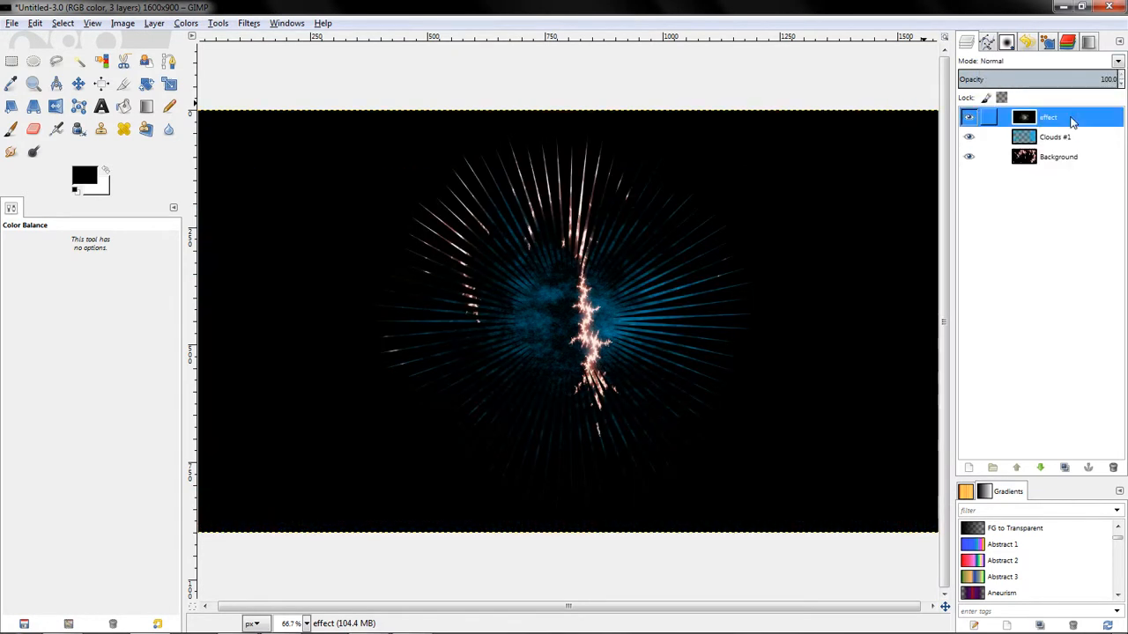
{"action": "left_click", "coordinate": [185, 23]}
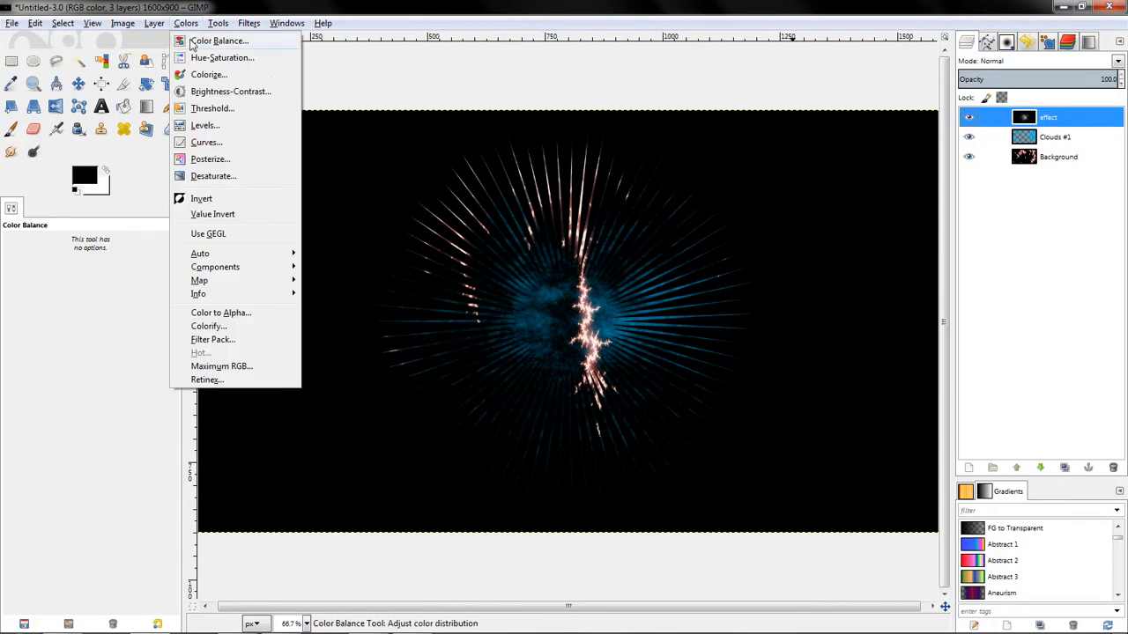
{"action": "left_click", "coordinate": [217, 198]}
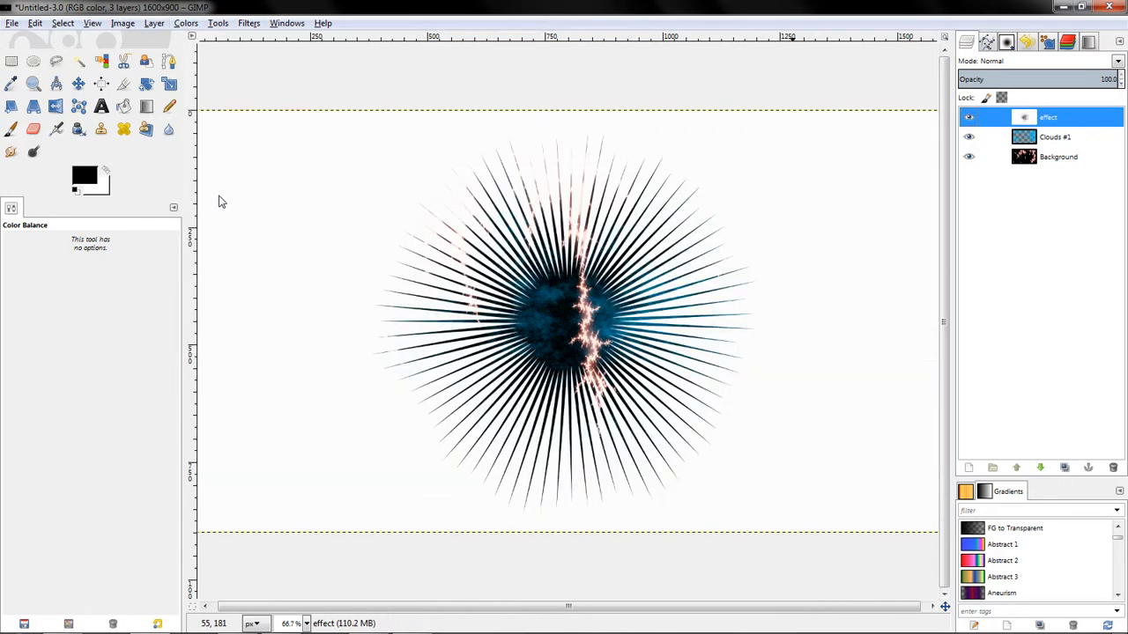
{"action": "left_click", "coordinate": [969, 118]}
{"action": "left_click", "coordinate": [969, 118]}
Try the Burn, Overlay, Hard light and Difference blend modes on the inverted effect layer.
{"action": "scroll", "coordinate": [1041, 66], "scroll_direction": "down", "scroll_amount": 2}
{"action": "scroll", "coordinate": [1041, 66], "scroll_direction": "down", "scroll_amount": 4}
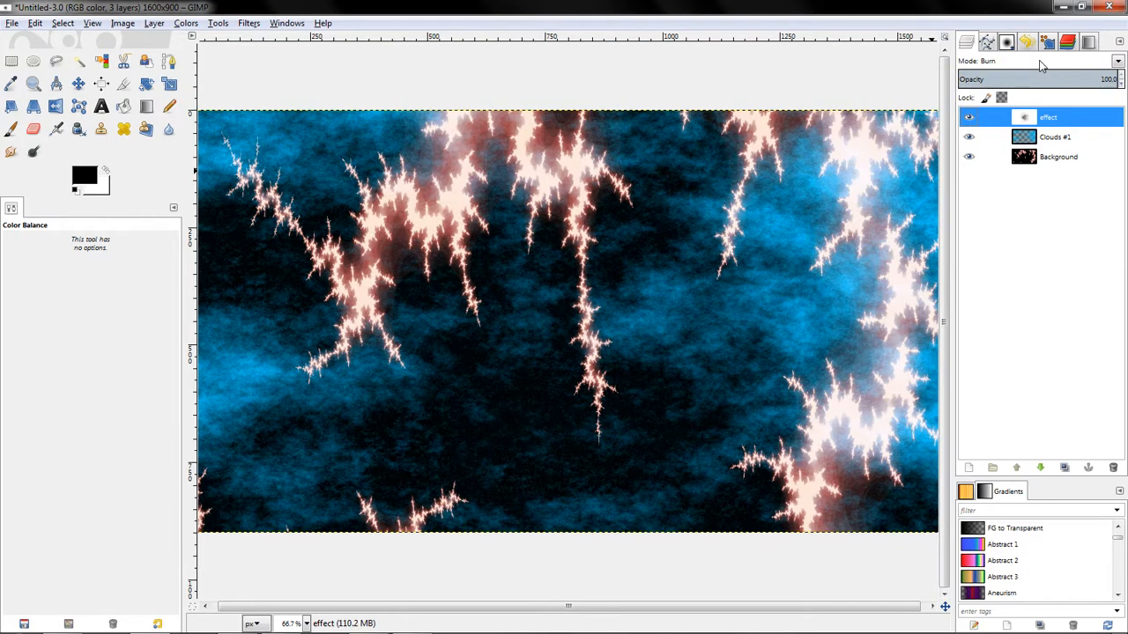
{"action": "scroll", "coordinate": [1042, 67], "scroll_direction": "down", "scroll_amount": 1}
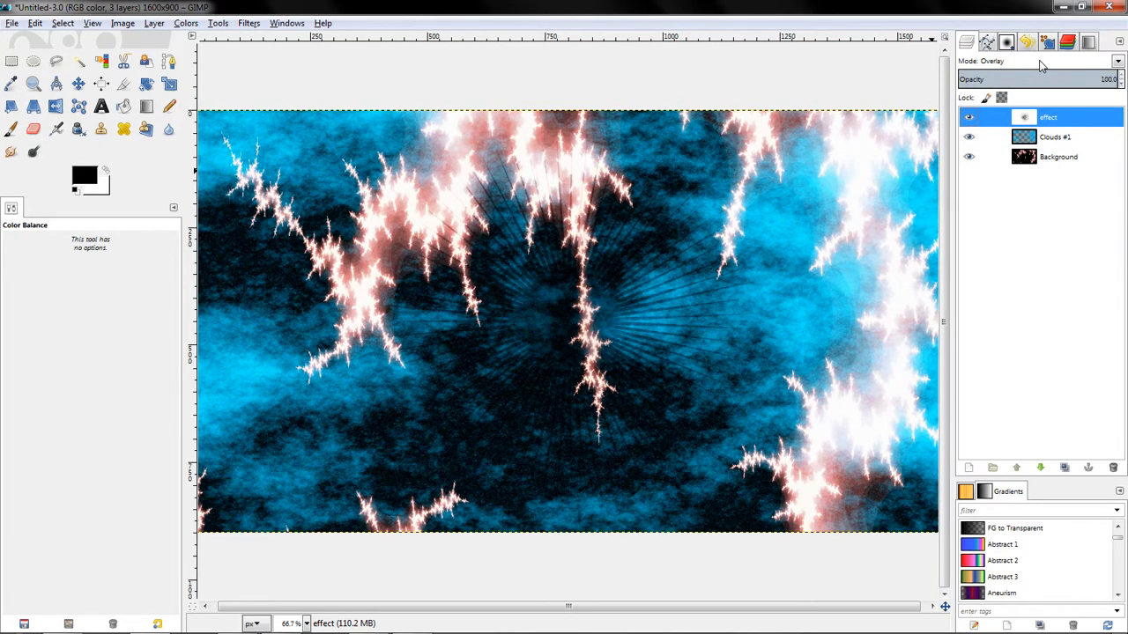
{"action": "scroll", "coordinate": [1041, 67], "scroll_direction": "down", "scroll_amount": 3}
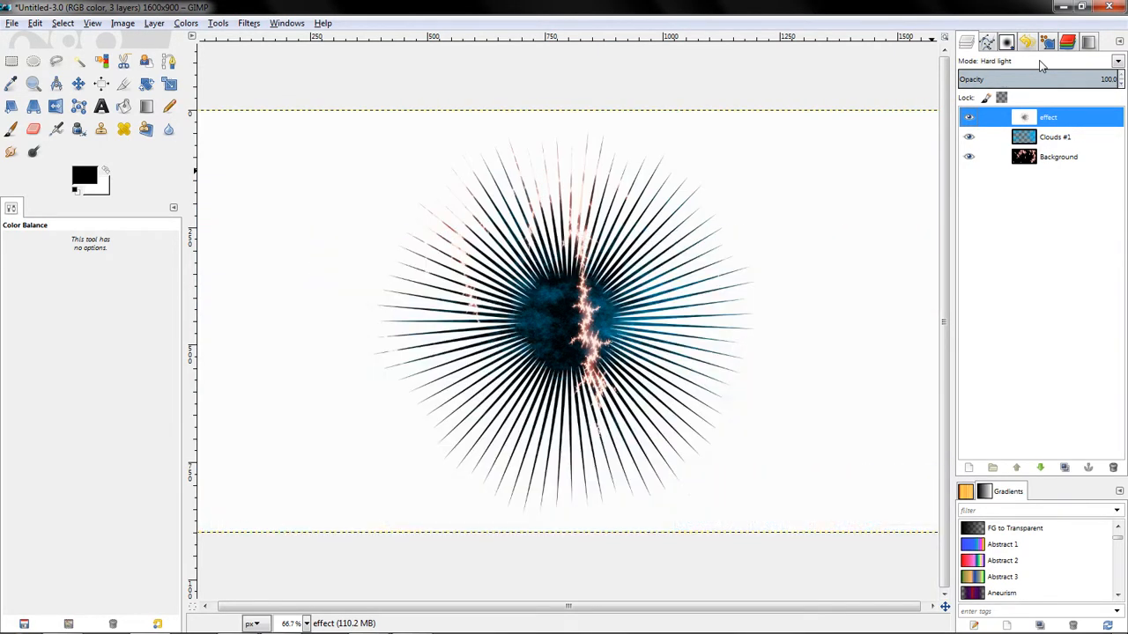
{"action": "scroll", "coordinate": [1041, 66], "scroll_direction": "down", "scroll_amount": 1}
{"action": "scroll", "coordinate": [1041, 66], "scroll_direction": "up", "scroll_amount": 1}
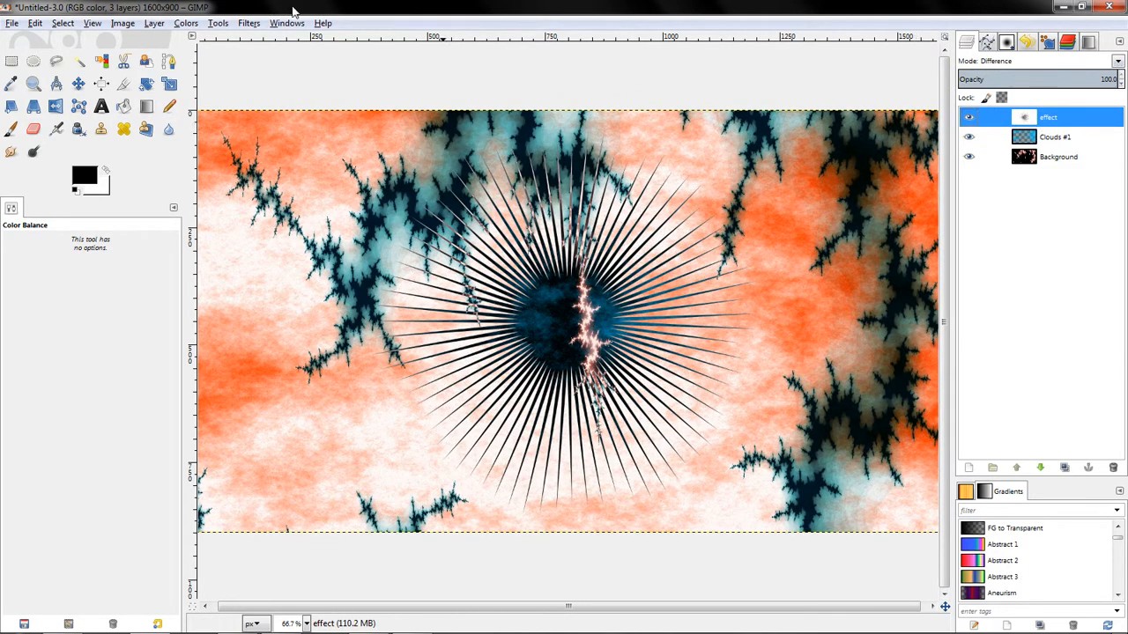
Try inverting the effect layer's colours under the Difference mode, and invert them back.
{"action": "left_click", "coordinate": [187, 23]}
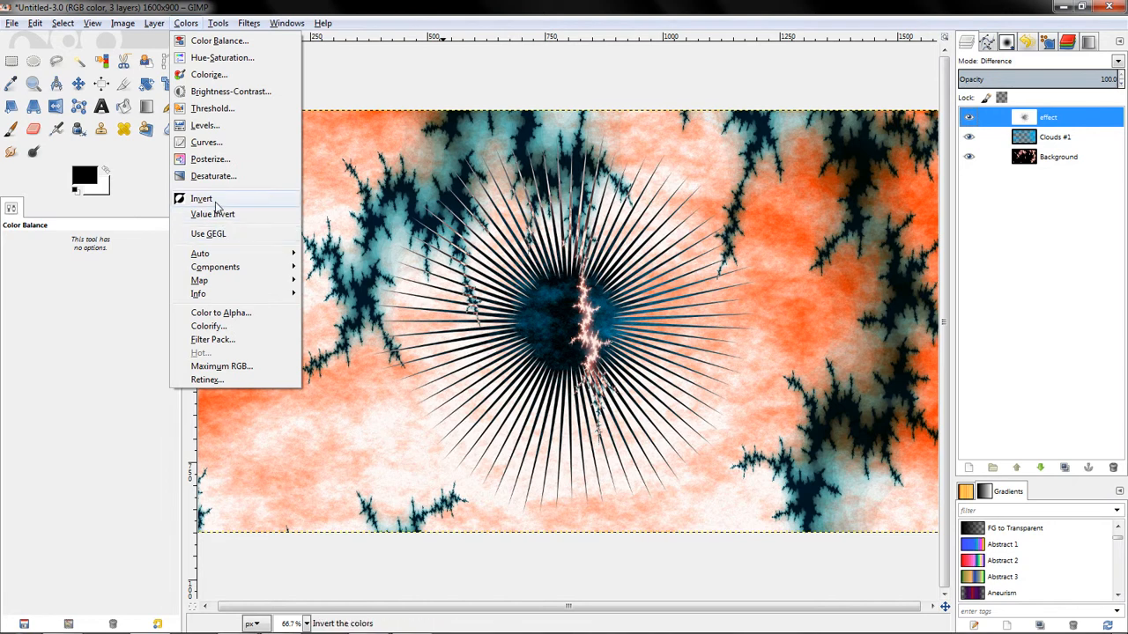
{"action": "left_click", "coordinate": [215, 202]}
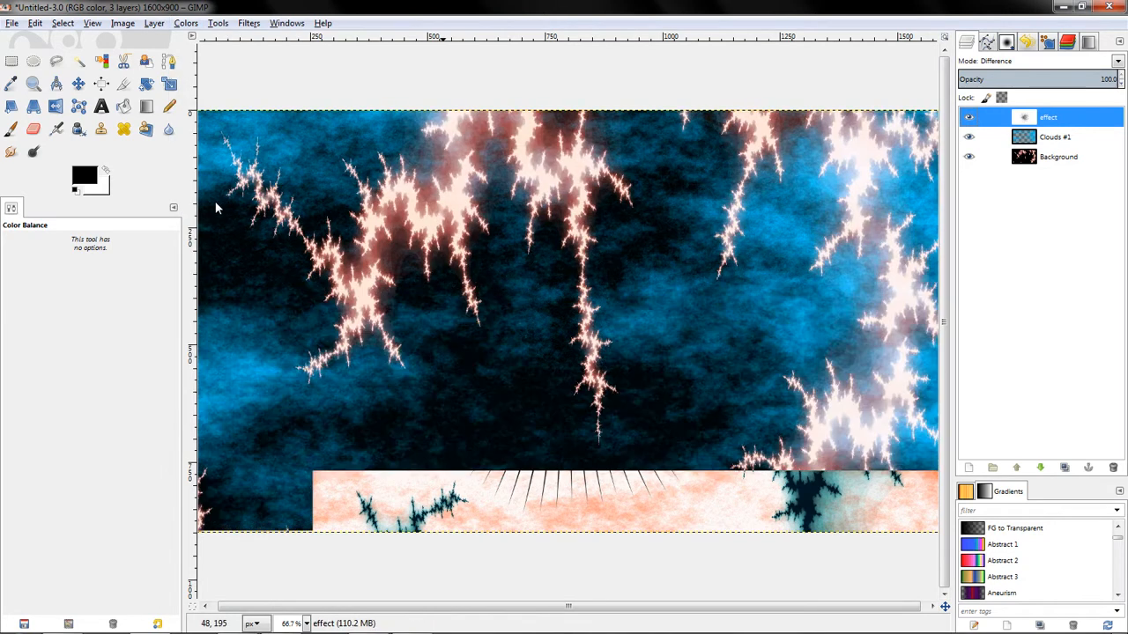
{"action": "left_click", "coordinate": [183, 23]}
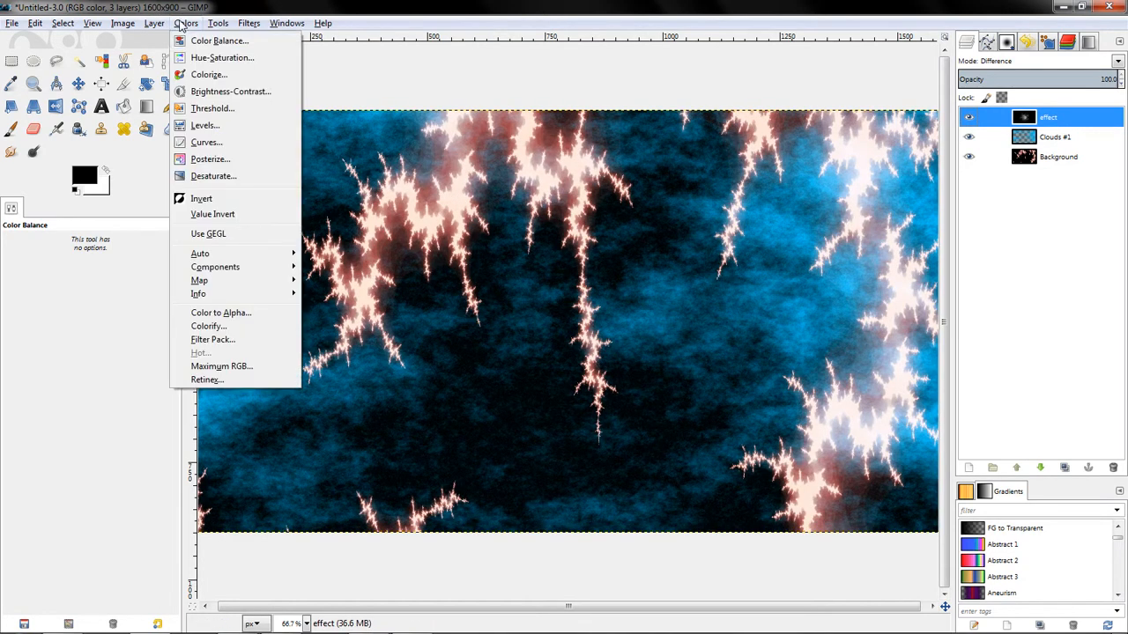
{"action": "left_click", "coordinate": [206, 197]}
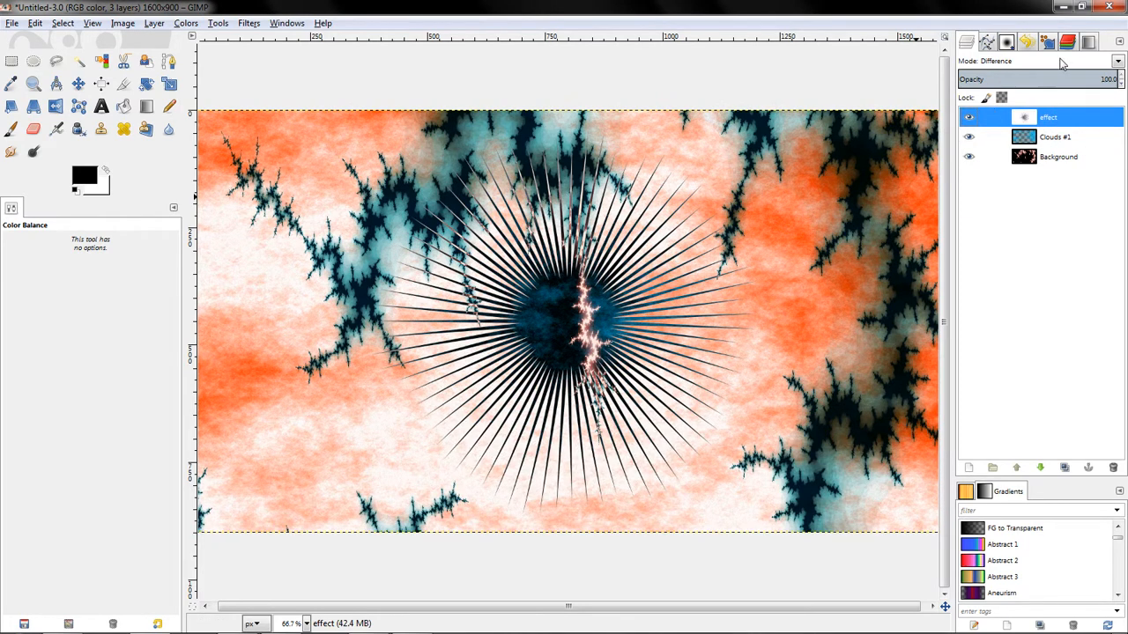
Set the effect layer's blend mode to Grain extract.
{"action": "scroll", "coordinate": [1061, 64], "scroll_direction": "up", "scroll_amount": 3}
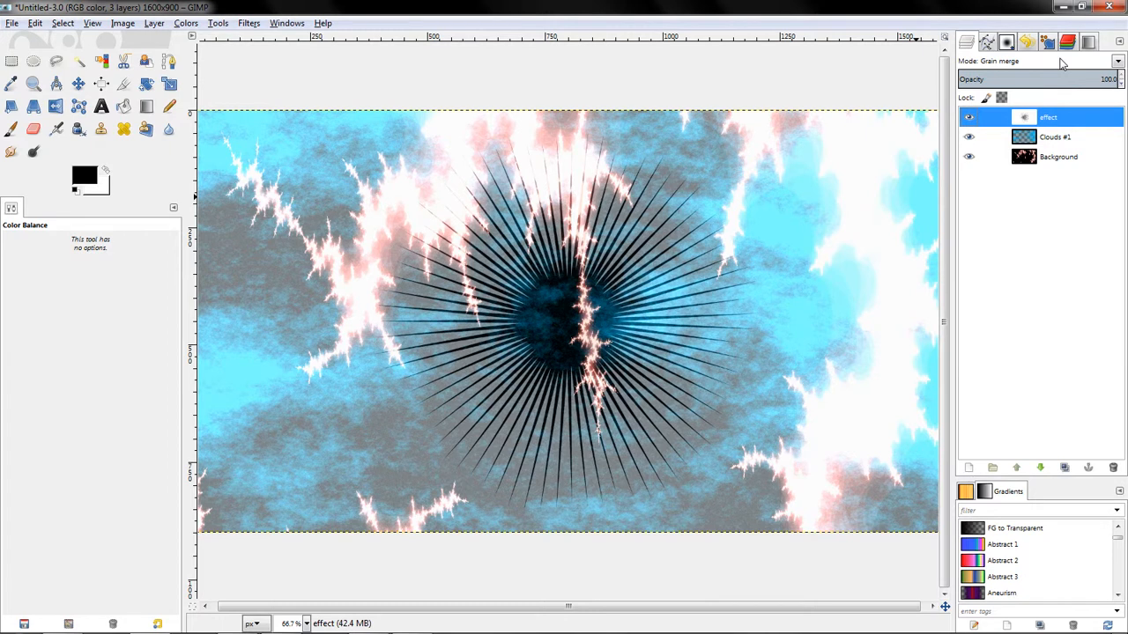
{"action": "scroll", "coordinate": [1062, 64], "scroll_direction": "up", "scroll_amount": 1}
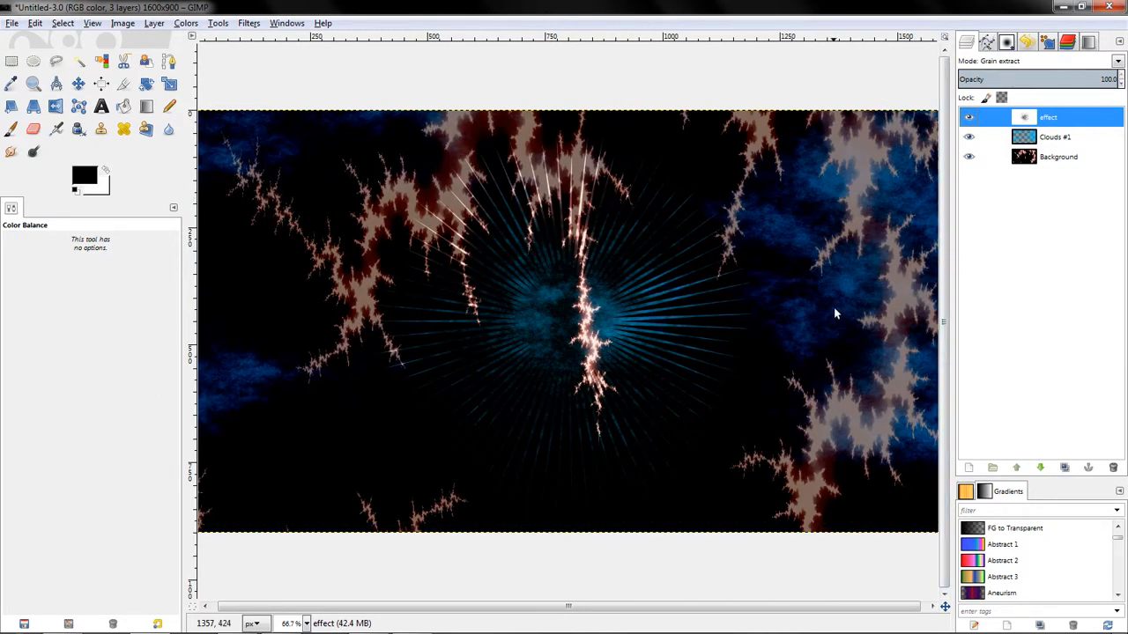
Open the Curves adjustment for the effect layer and try bending the Value curve upward at its middle.
{"action": "left_click", "coordinate": [184, 24]}
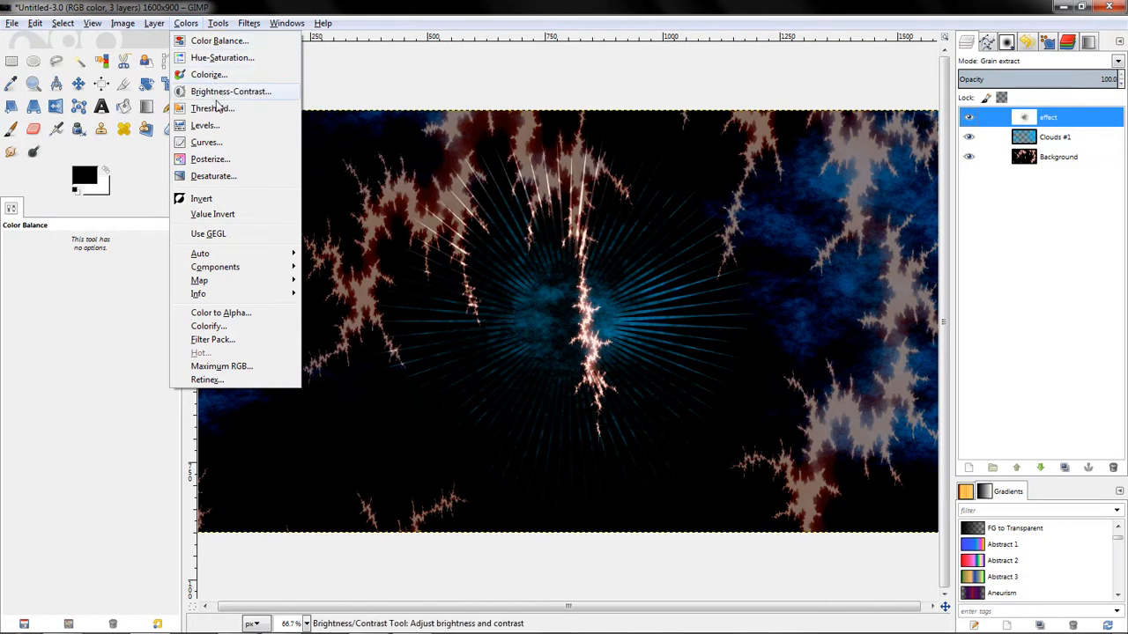
{"action": "left_click", "coordinate": [216, 144]}
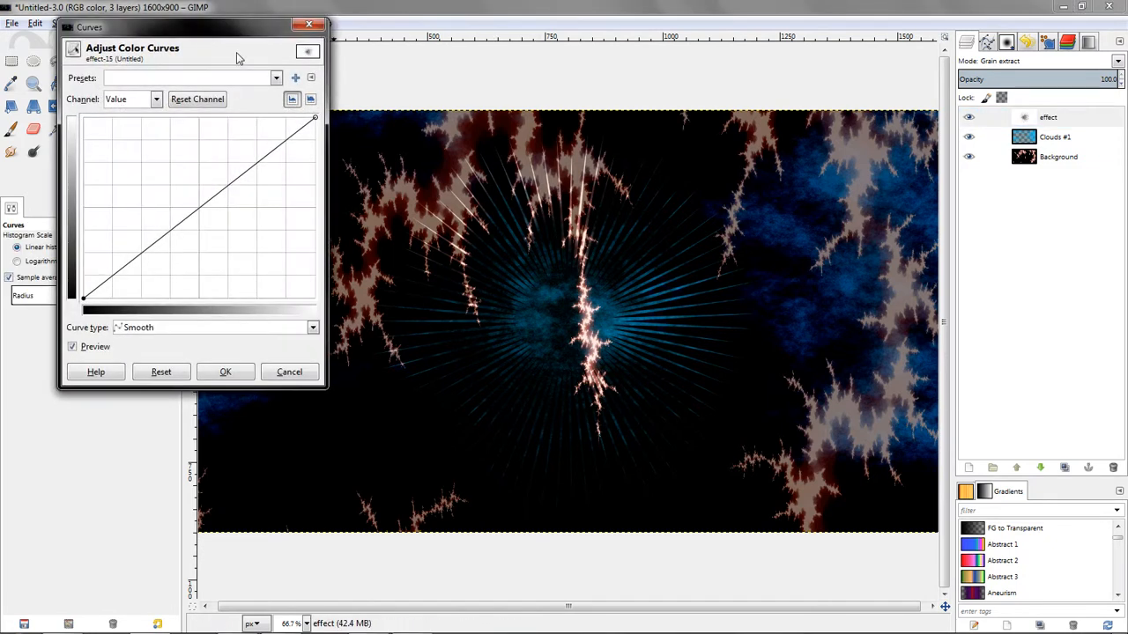
{"action": "left_click_drag", "start_coordinate": [222, 35], "coordinate": [178, 28]}
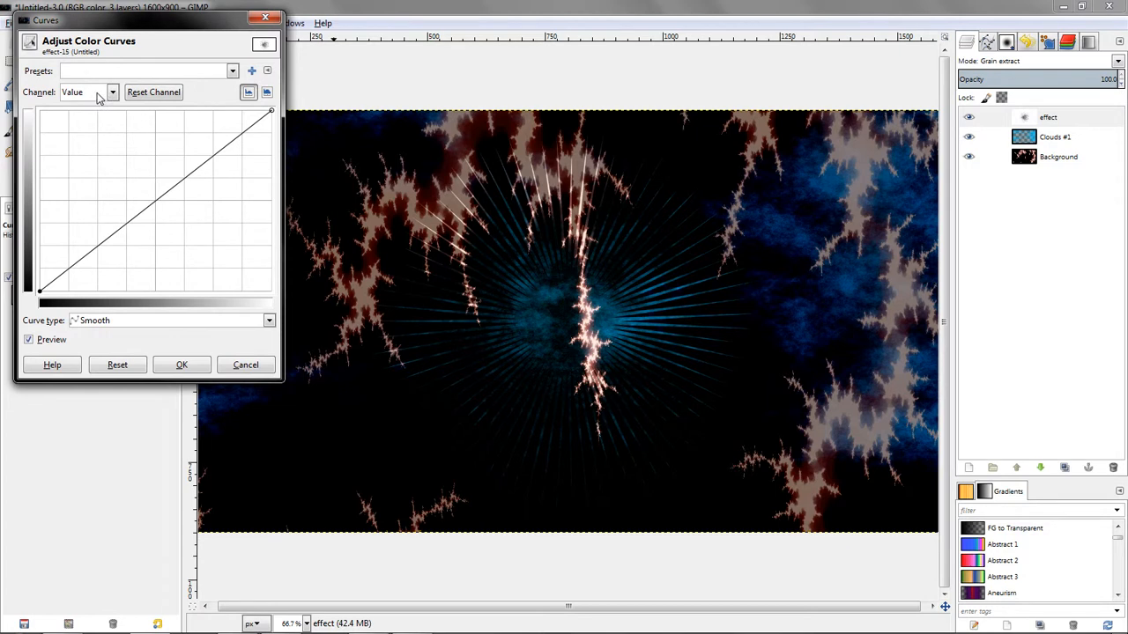
{"action": "left_click", "coordinate": [99, 95]}
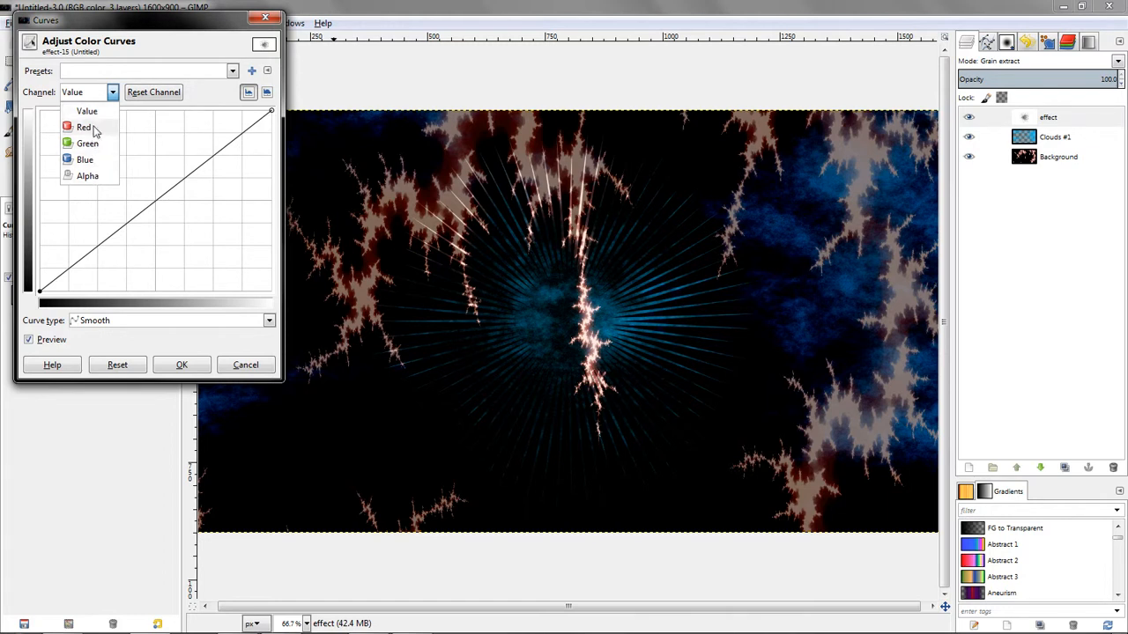
{"action": "left_click", "coordinate": [95, 112]}
{"action": "left_click_drag", "start_coordinate": [154, 202], "coordinate": [144, 155]}
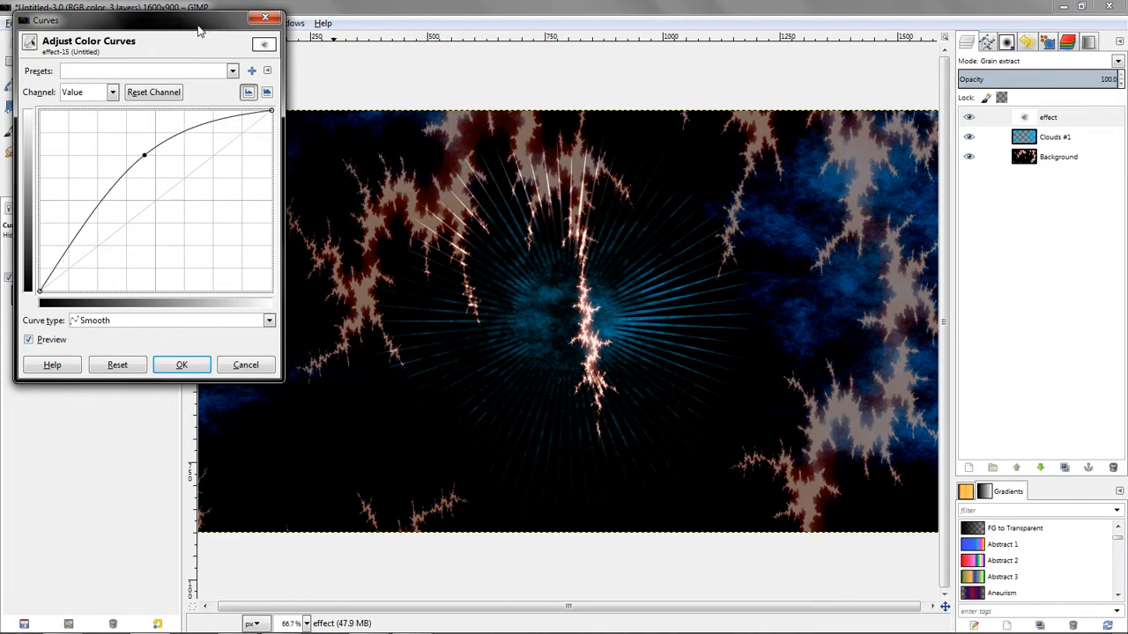
{"action": "left_click_drag", "start_coordinate": [198, 31], "coordinate": [238, 49]}
Try bending the Red and Alpha curves of the effect layer downward, and discard the whole Curves adjustment.
{"action": "left_click", "coordinate": [148, 109]}
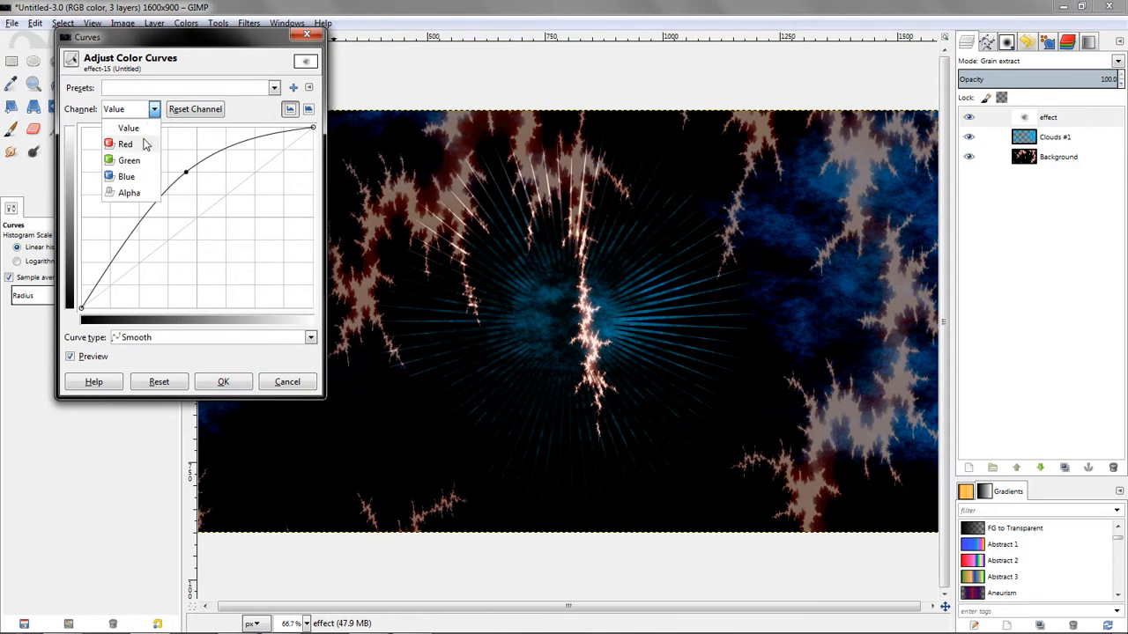
{"action": "left_click", "coordinate": [146, 143]}
{"action": "left_click_drag", "start_coordinate": [196, 211], "coordinate": [228, 206]}
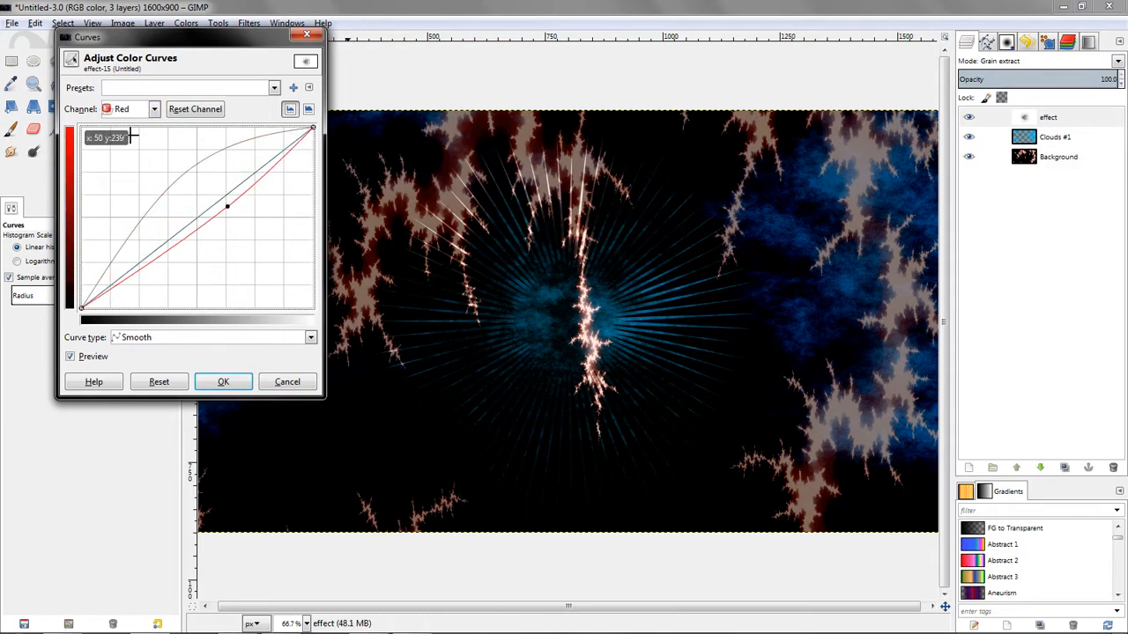
{"action": "left_click", "coordinate": [148, 109]}
{"action": "left_click", "coordinate": [139, 191]}
{"action": "left_click_drag", "start_coordinate": [213, 210], "coordinate": [204, 279]}
{"action": "left_click", "coordinate": [297, 162]}
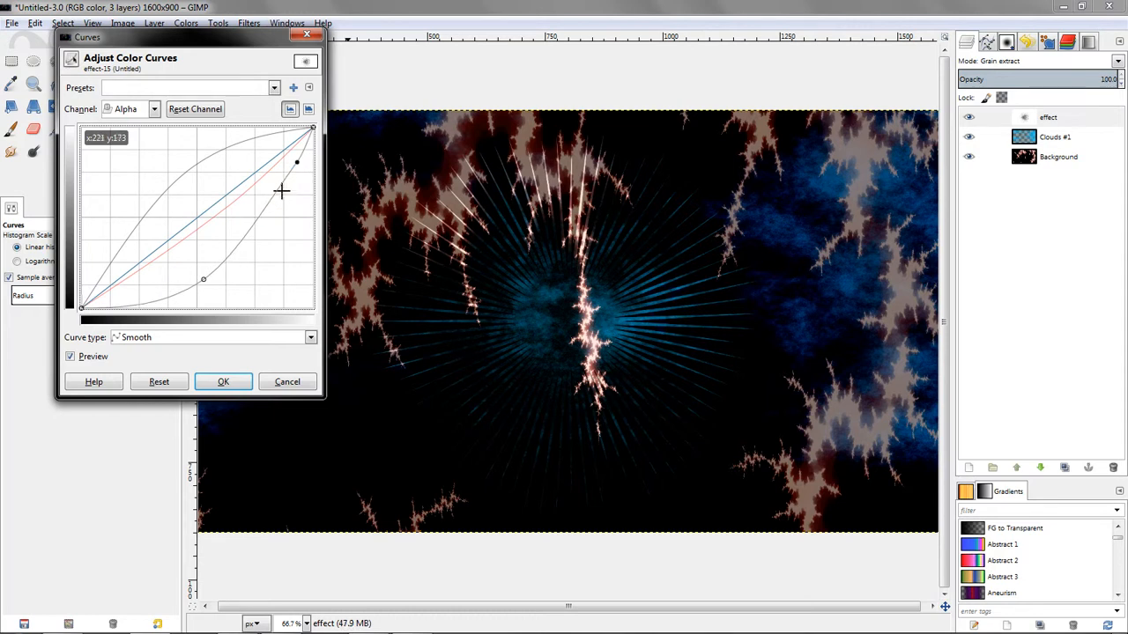
{"action": "left_click_drag", "start_coordinate": [269, 198], "coordinate": [284, 227]}
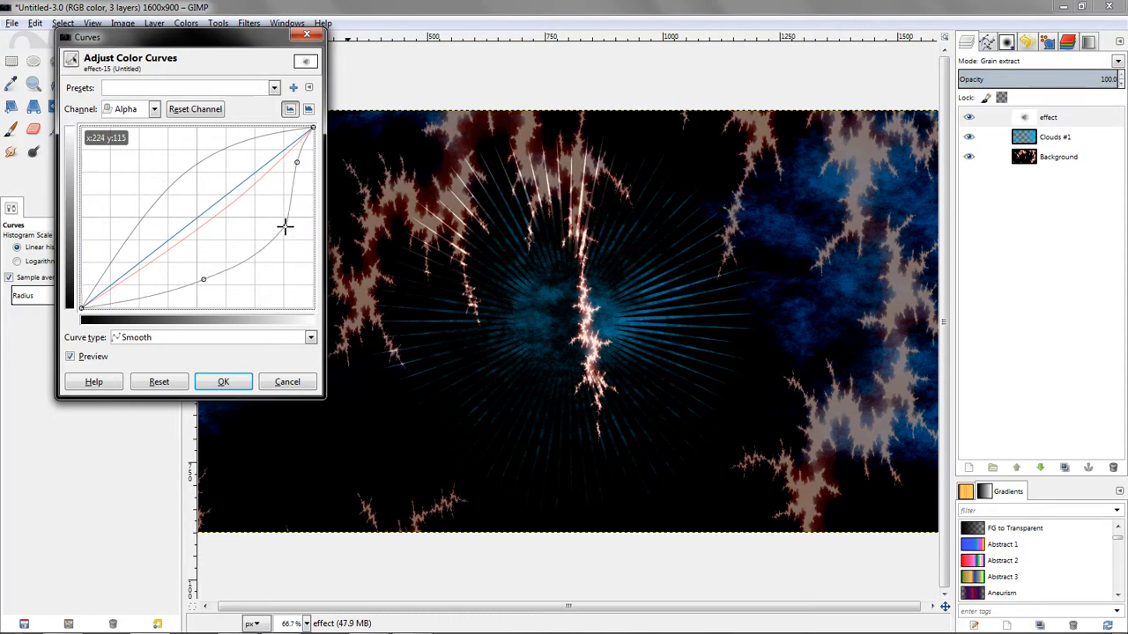
{"action": "left_click", "coordinate": [284, 381]}
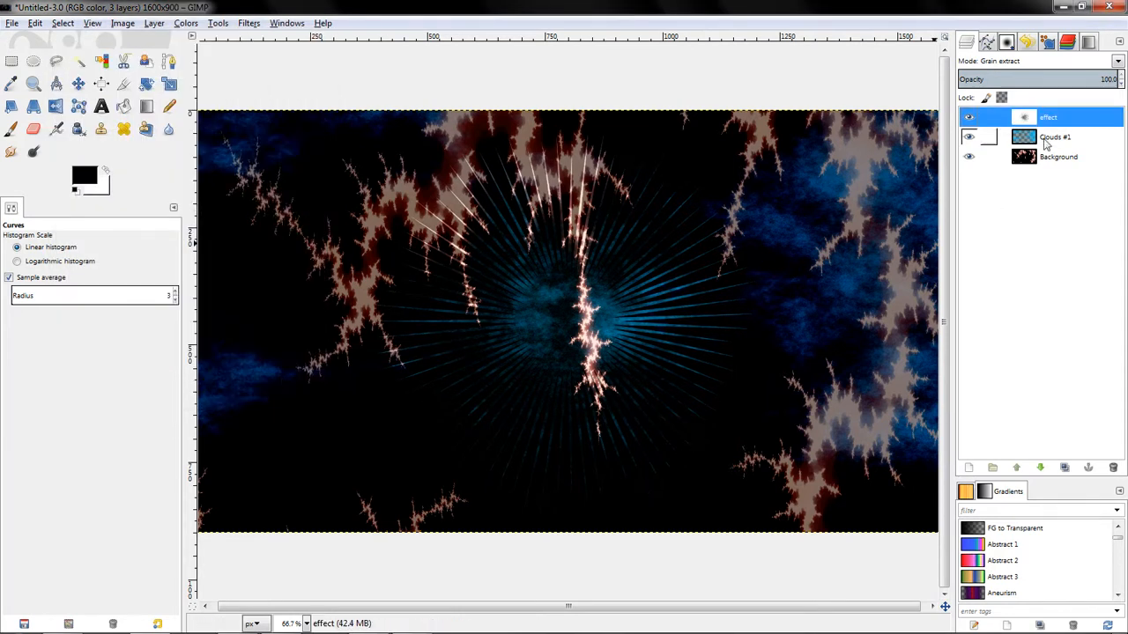
Open the Levels adjustment for the Background layer and switch to editing its settings as Curves.
{"action": "left_click", "coordinate": [1070, 168]}
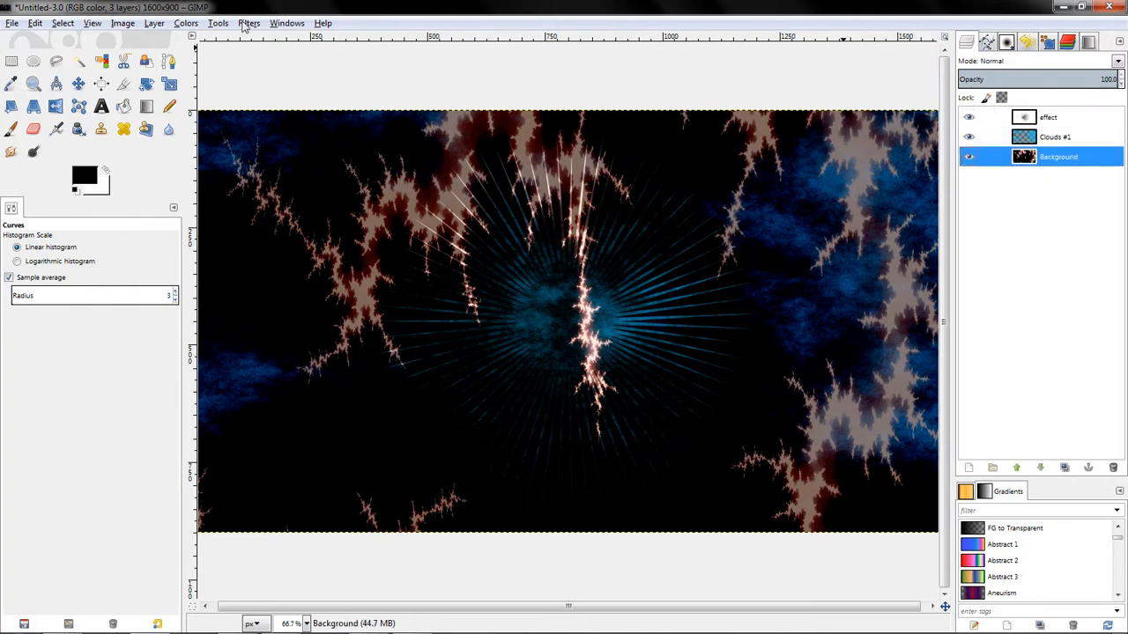
{"action": "left_click", "coordinate": [180, 26]}
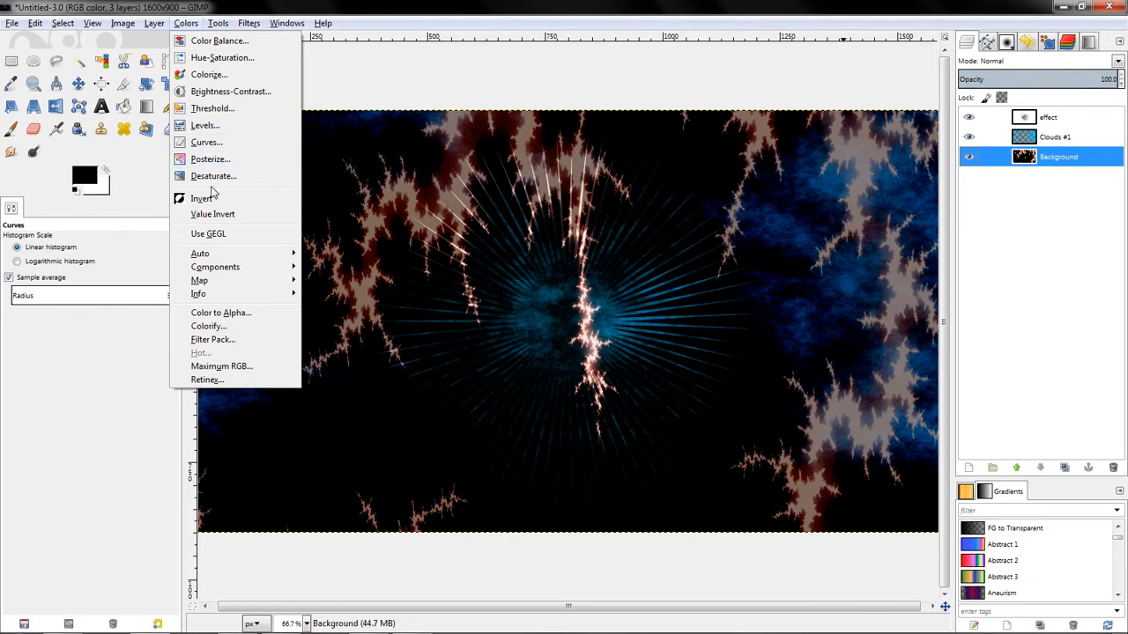
{"action": "left_click", "coordinate": [210, 125]}
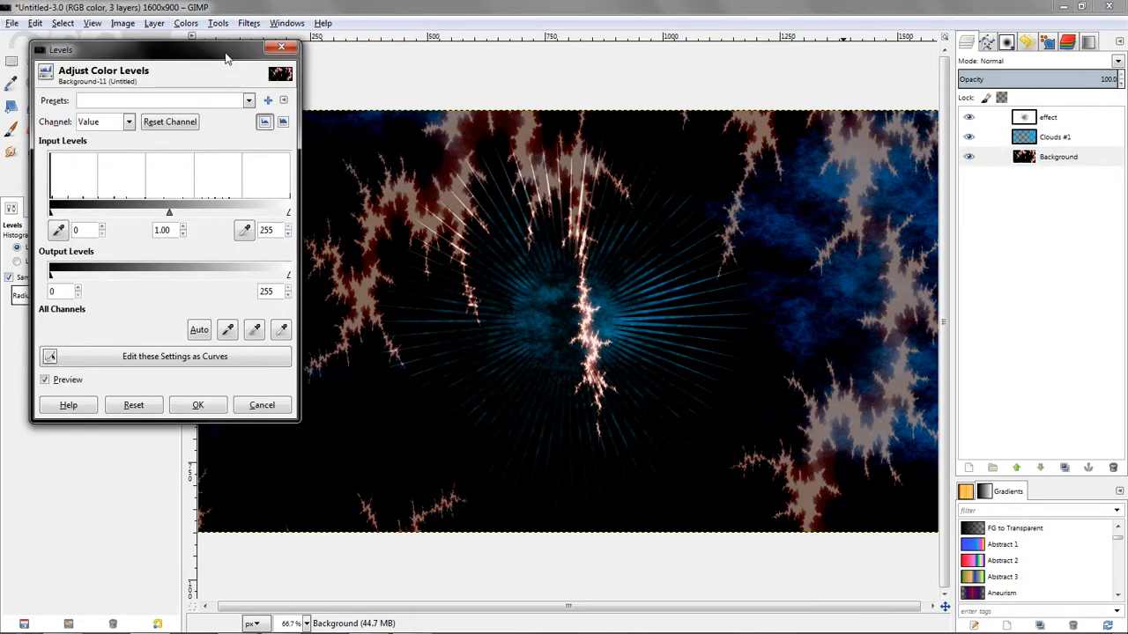
{"action": "left_click_drag", "start_coordinate": [226, 57], "coordinate": [205, 60]}
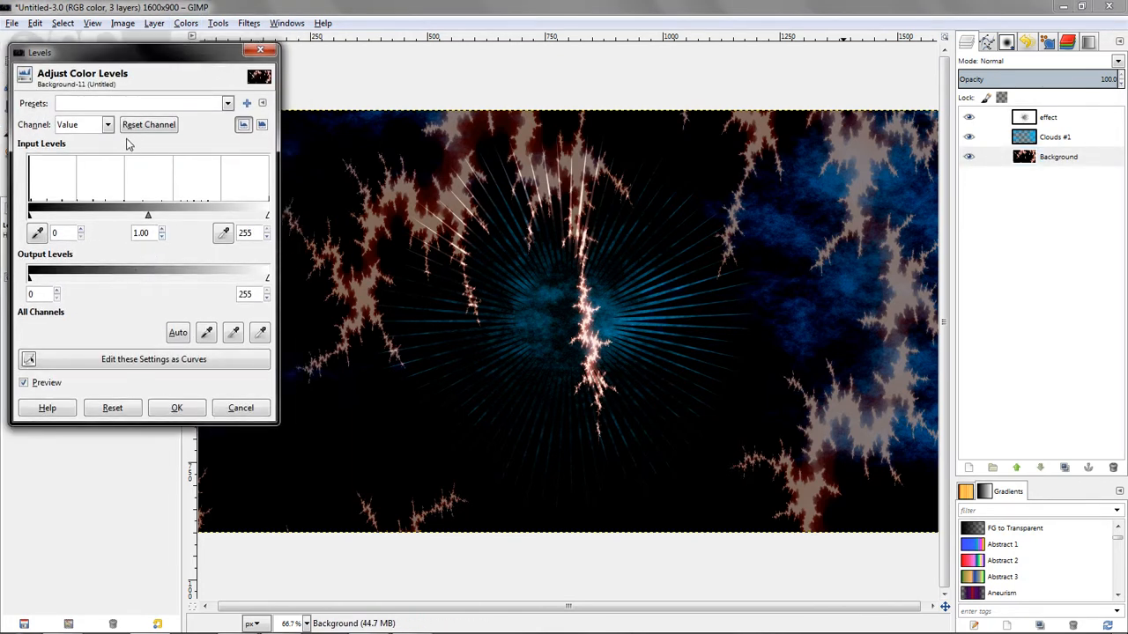
{"action": "left_click", "coordinate": [152, 359]}
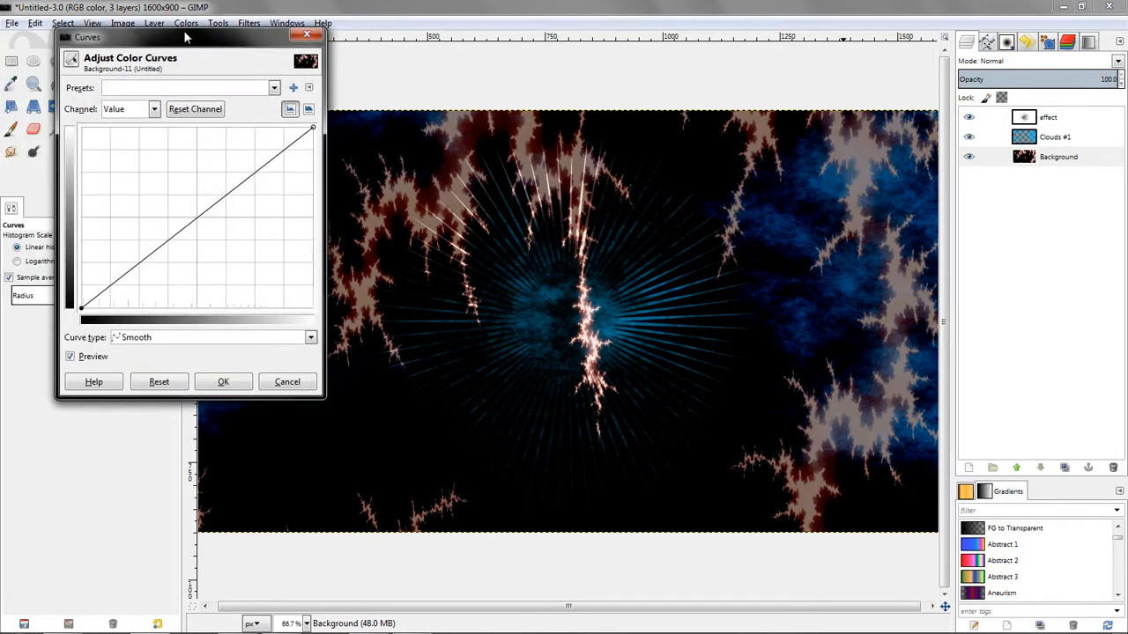
{"action": "left_click_drag", "start_coordinate": [190, 41], "coordinate": [172, 42]}
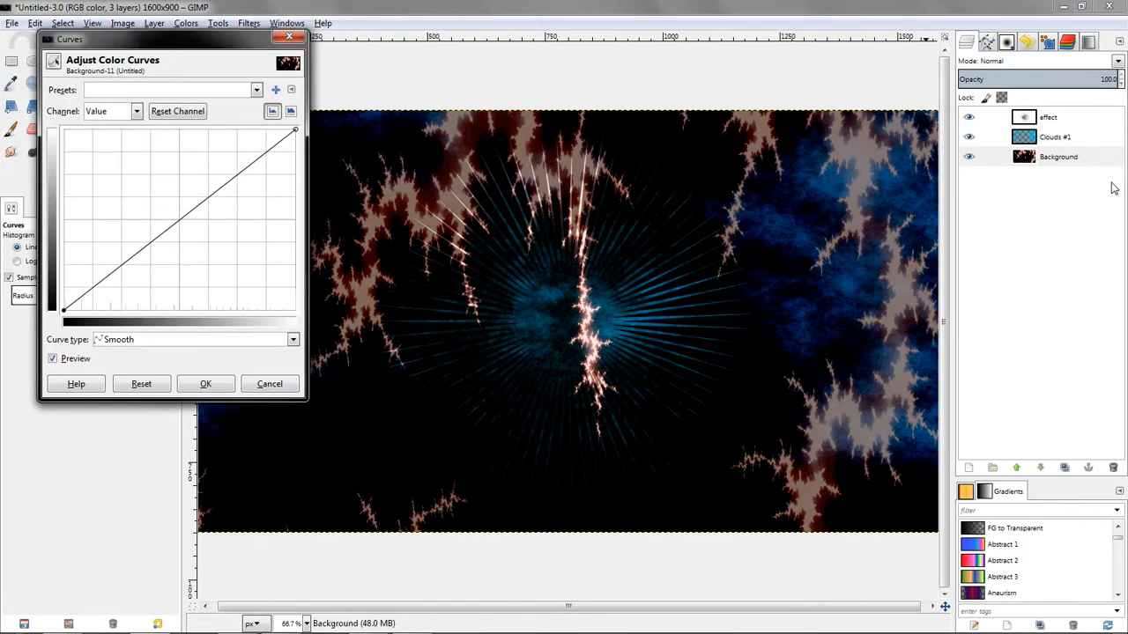
Shape the Background layer's Red curve: lower the shadows, raise the midtones strongly and keep the highlights slightly above the diagonal.
{"action": "left_click", "coordinate": [137, 111]}
{"action": "left_click", "coordinate": [108, 134]}
{"action": "left_click_drag", "start_coordinate": [178, 215], "coordinate": [171, 198]}
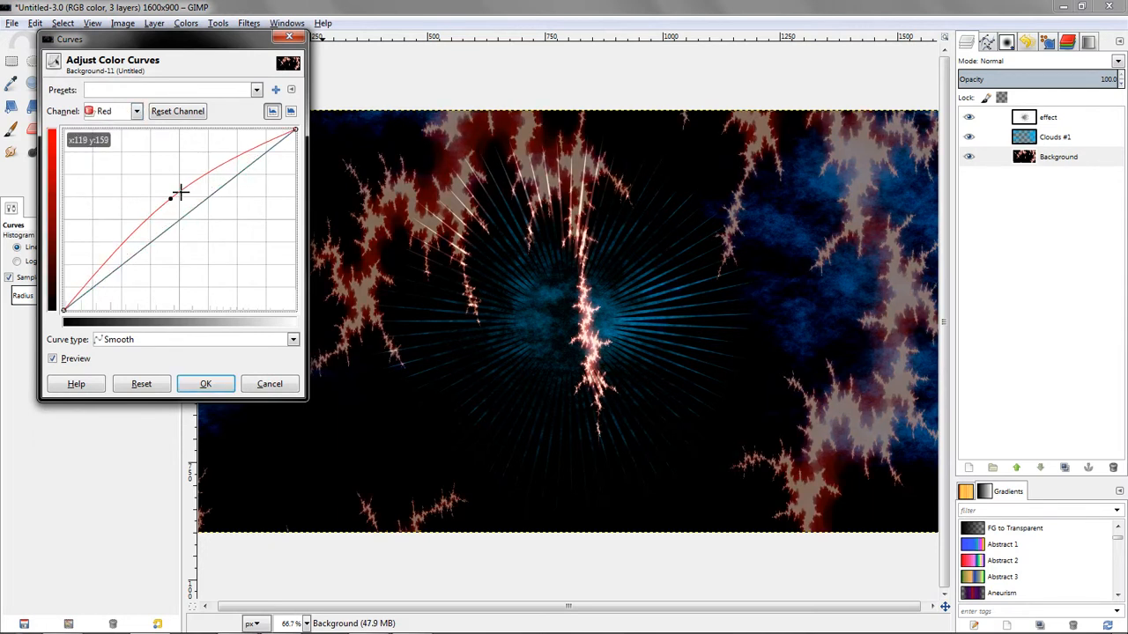
{"action": "left_click_drag", "start_coordinate": [230, 160], "coordinate": [230, 146]}
{"action": "left_click_drag", "start_coordinate": [123, 247], "coordinate": [127, 267]}
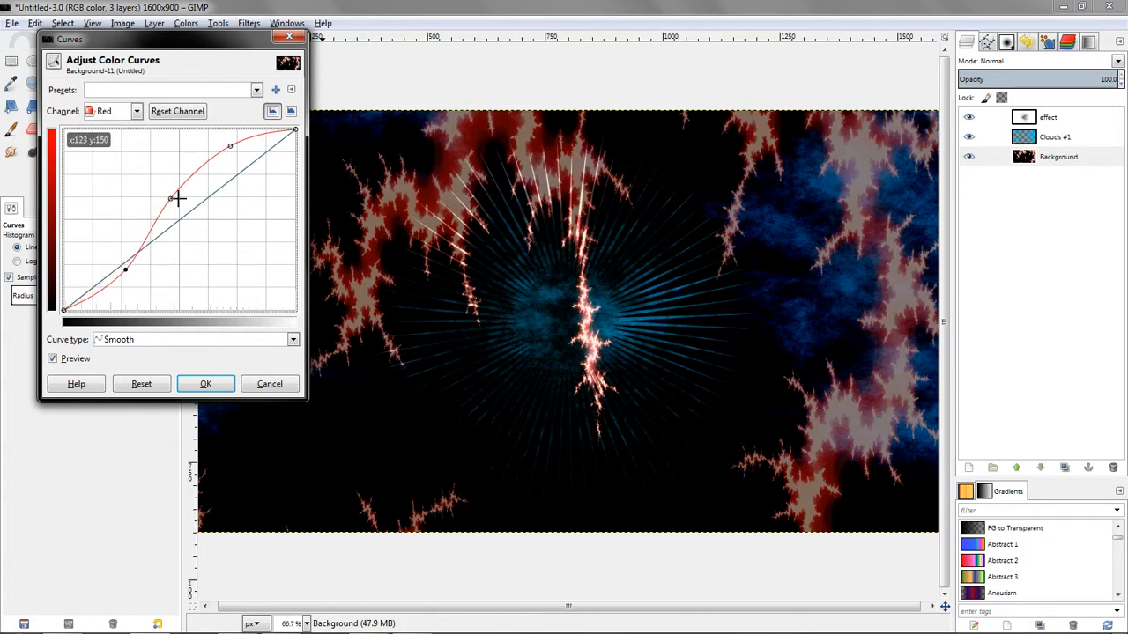
{"action": "left_click_drag", "start_coordinate": [226, 148], "coordinate": [237, 168]}
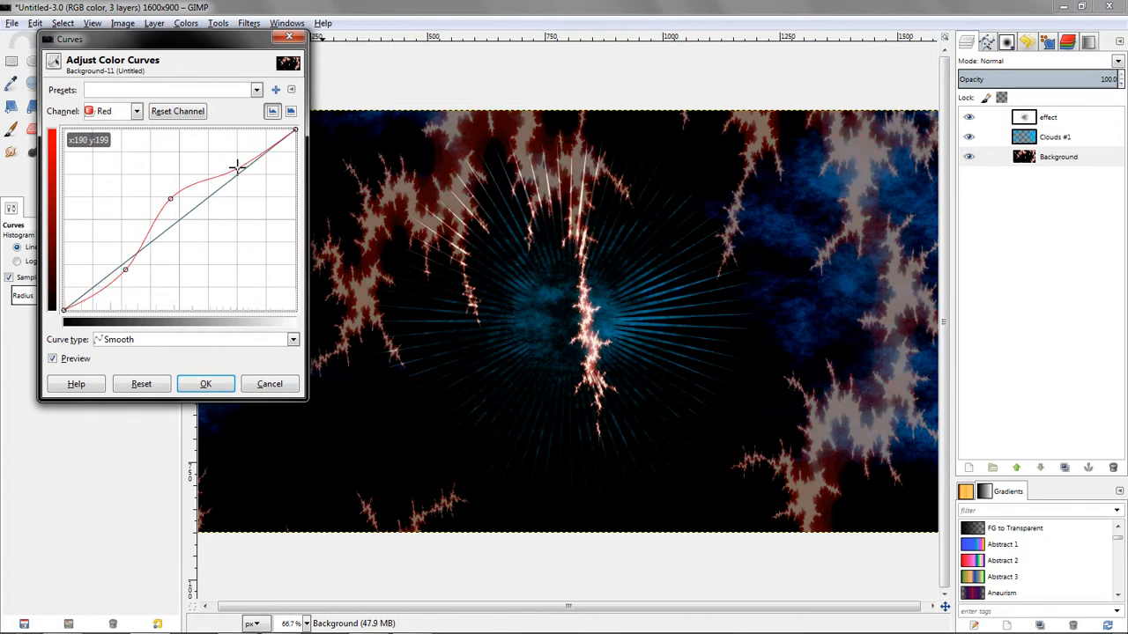
{"action": "mouse_move", "coordinate": [169, 197]}
{"action": "left_mouse_down"}
{"action": "mouse_move", "coordinate": [155, 175]}
{"action": "mouse_move", "coordinate": [157, 188]}
{"action": "left_mouse_up"}
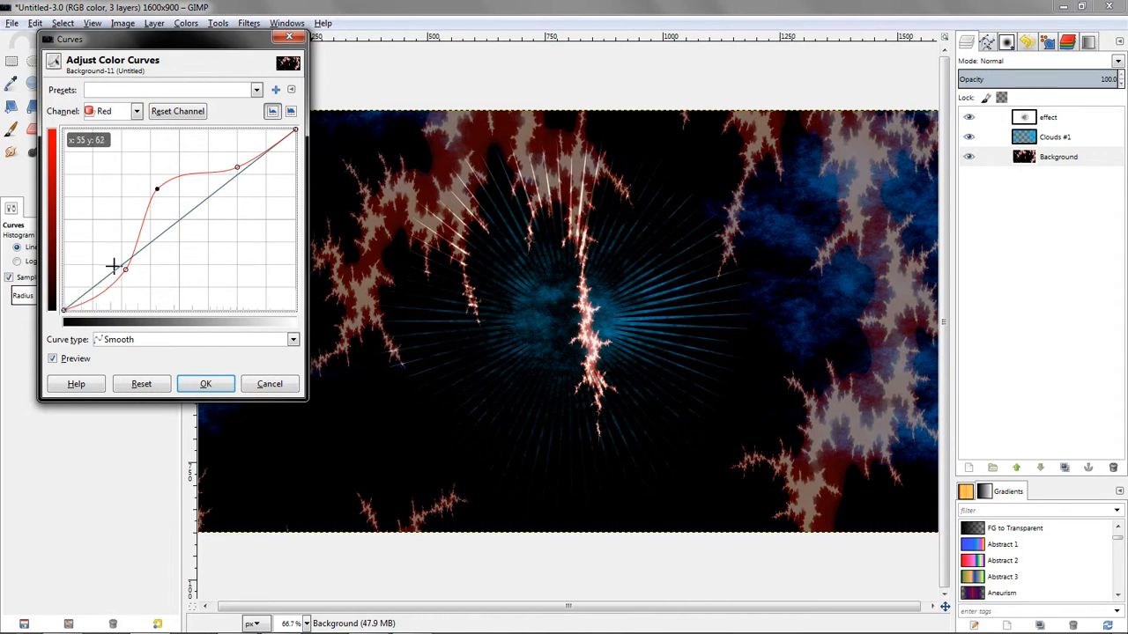
Bend the Background layer's Green curve upward in the midtones and highlights, keeping the shadows close to the diagonal.
{"action": "mouse_move", "coordinate": [212, 49]}
{"action": "left_mouse_down"}
{"action": "mouse_move", "coordinate": [5, 82]}
{"action": "mouse_move", "coordinate": [144, 76]}
{"action": "mouse_move", "coordinate": [97, 59]}
{"action": "mouse_move", "coordinate": [32, 79]}
{"action": "mouse_move", "coordinate": [204, 59]}
{"action": "left_mouse_up"}
{"action": "left_click", "coordinate": [109, 122]}
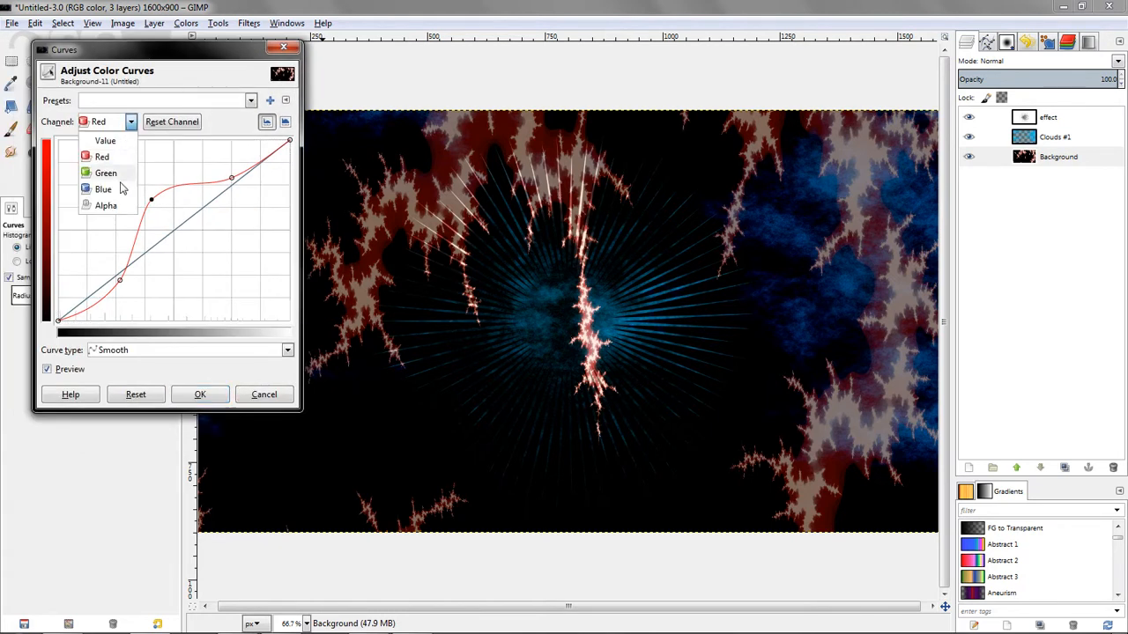
{"action": "left_click", "coordinate": [122, 173]}
{"action": "left_click_drag", "start_coordinate": [182, 227], "coordinate": [174, 202]}
{"action": "left_click_drag", "start_coordinate": [225, 170], "coordinate": [225, 153]}
{"action": "left_click_drag", "start_coordinate": [116, 259], "coordinate": [117, 271]}
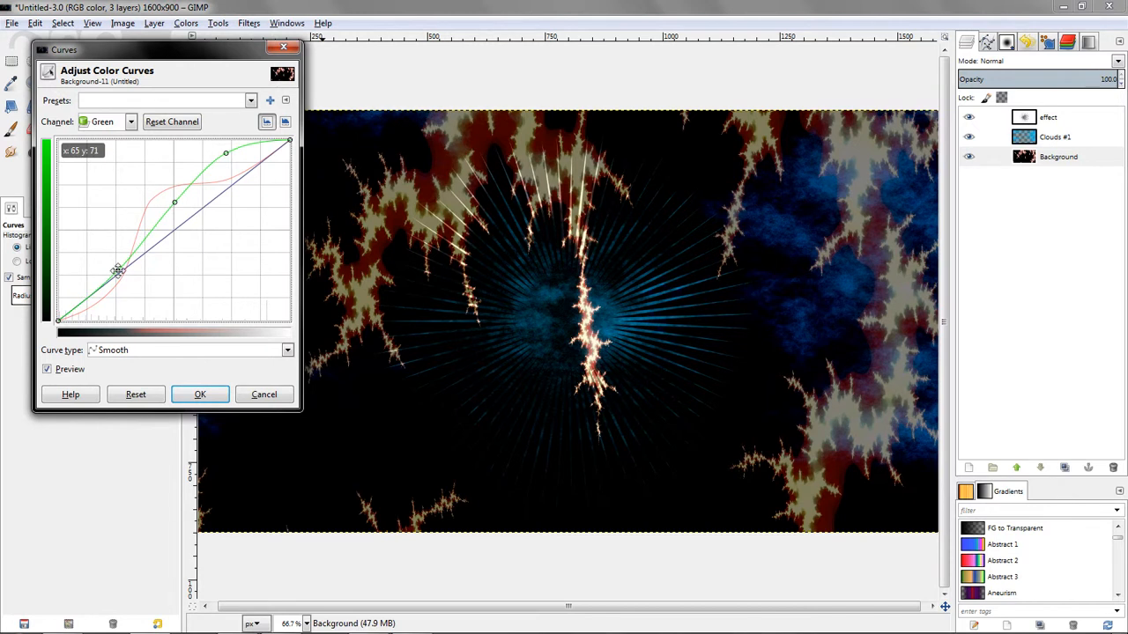
Bend the Background layer's Blue curve into an S shape with lowered shadows and raised midtones and highlights.
{"action": "left_click", "coordinate": [106, 128]}
{"action": "left_click", "coordinate": [113, 173]}
{"action": "left_click_drag", "start_coordinate": [160, 198], "coordinate": [204, 166]}
{"action": "left_click_drag", "start_coordinate": [132, 238], "coordinate": [118, 286]}
{"action": "left_click_drag", "start_coordinate": [202, 165], "coordinate": [218, 155]}
{"action": "left_click_drag", "start_coordinate": [156, 199], "coordinate": [181, 193]}
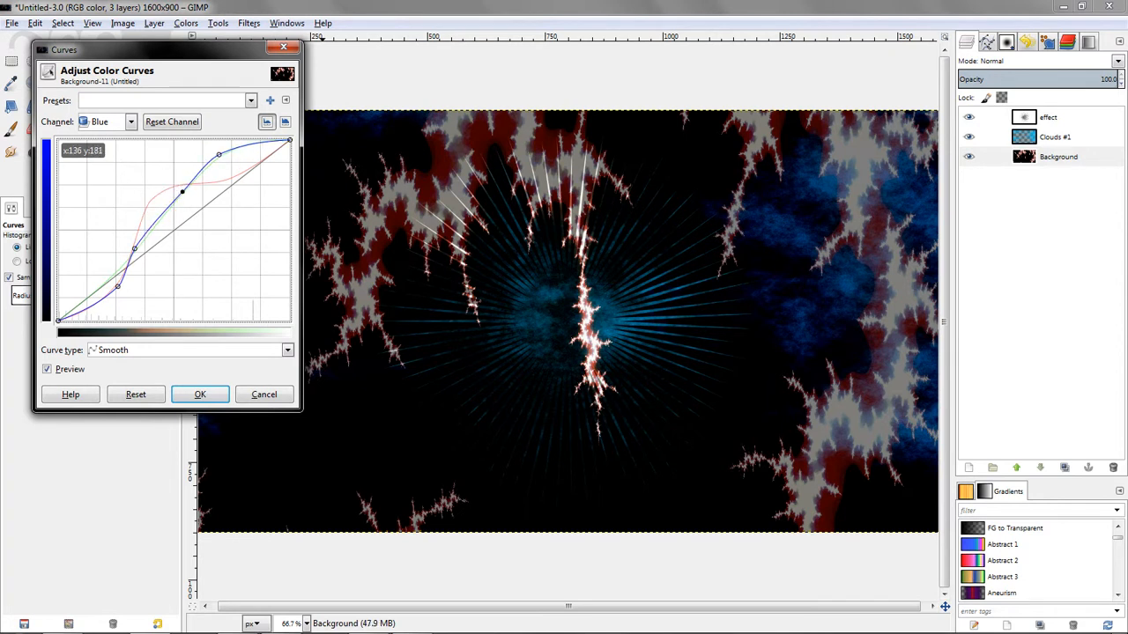
{"action": "left_click_drag", "start_coordinate": [132, 252], "coordinate": [144, 247]}
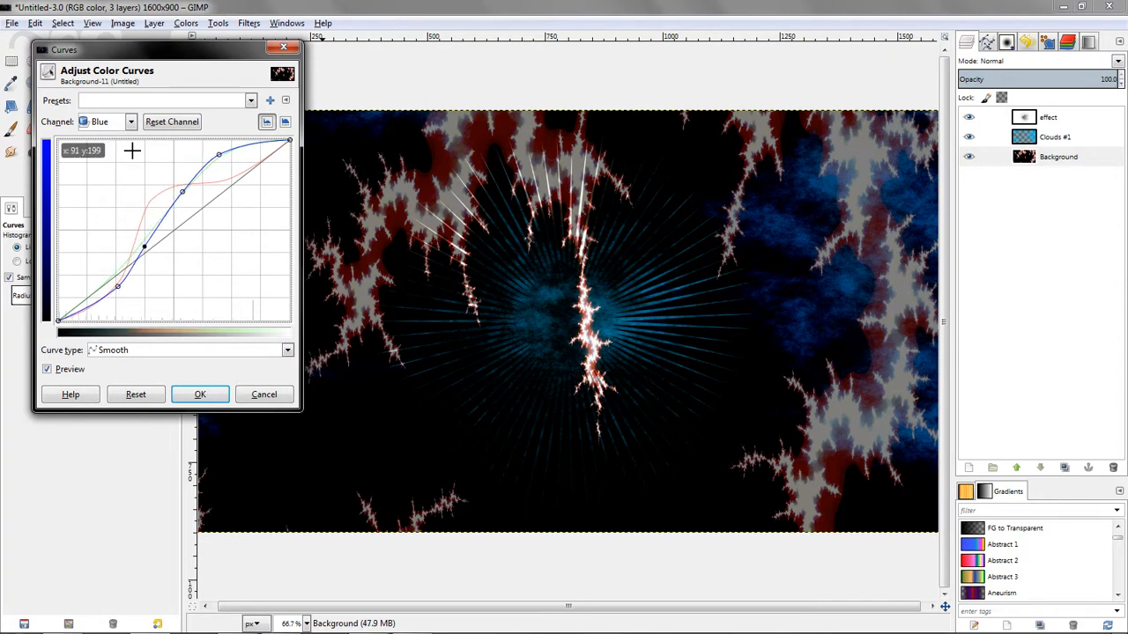
Shape the Background layer's Value curve with strongly raised dark tones, a dip just past the middle and raised highlights.
{"action": "left_click", "coordinate": [128, 124]}
{"action": "left_click", "coordinate": [103, 140]}
{"action": "left_click_drag", "start_coordinate": [184, 221], "coordinate": [171, 196]}
{"action": "left_click_drag", "start_coordinate": [121, 239], "coordinate": [185, 213]}
{"action": "left_click_drag", "start_coordinate": [251, 177], "coordinate": [246, 153]}
{"action": "left_click_drag", "start_coordinate": [83, 259], "coordinate": [86, 271]}
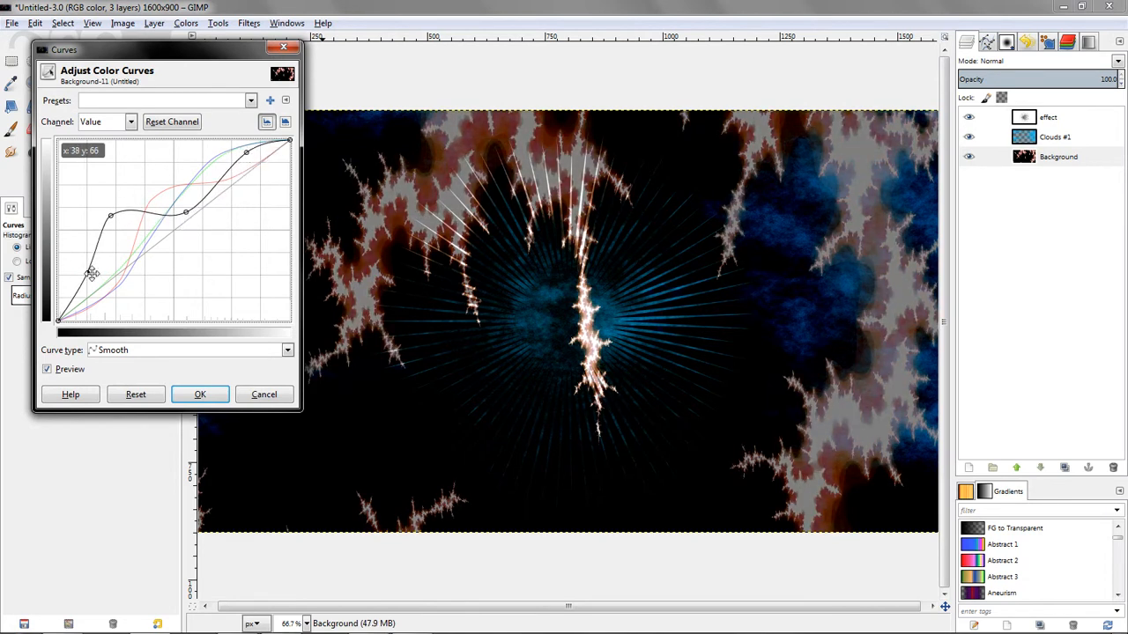
Try raising the Background layer's Alpha curve, reset that channel, and apply the Curves adjustment.
{"action": "left_click", "coordinate": [115, 123]}
{"action": "left_click", "coordinate": [110, 207]}
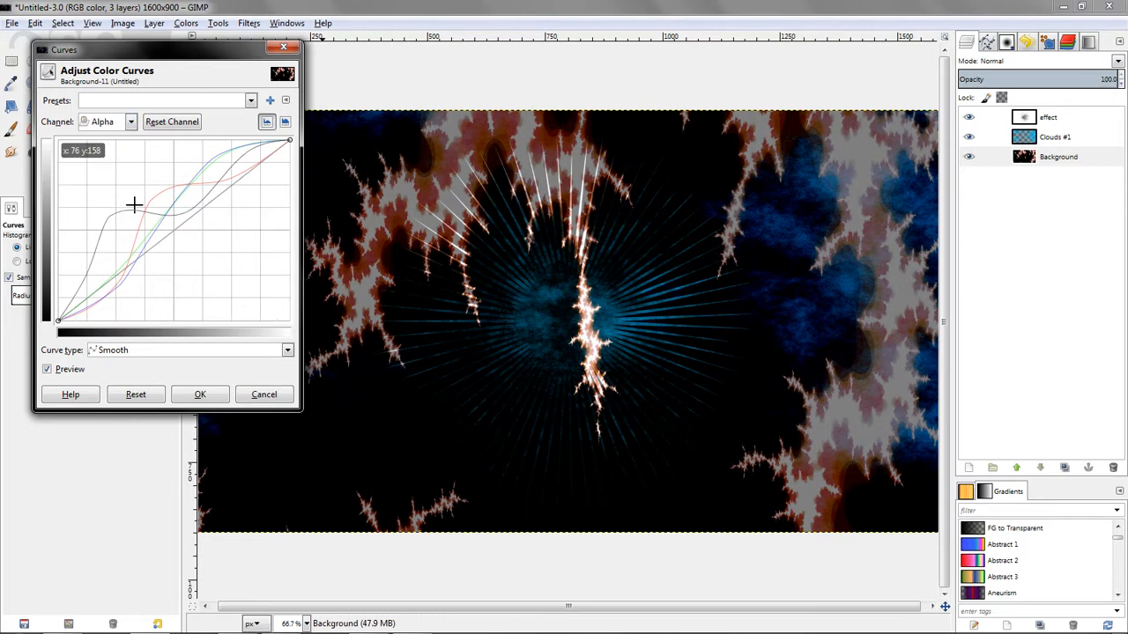
{"action": "mouse_move", "coordinate": [185, 221]}
{"action": "left_mouse_down"}
{"action": "mouse_move", "coordinate": [150, 163]}
{"action": "mouse_move", "coordinate": [182, 216]}
{"action": "left_mouse_up"}
{"action": "left_click", "coordinate": [172, 122]}
{"action": "left_click", "coordinate": [199, 392]}
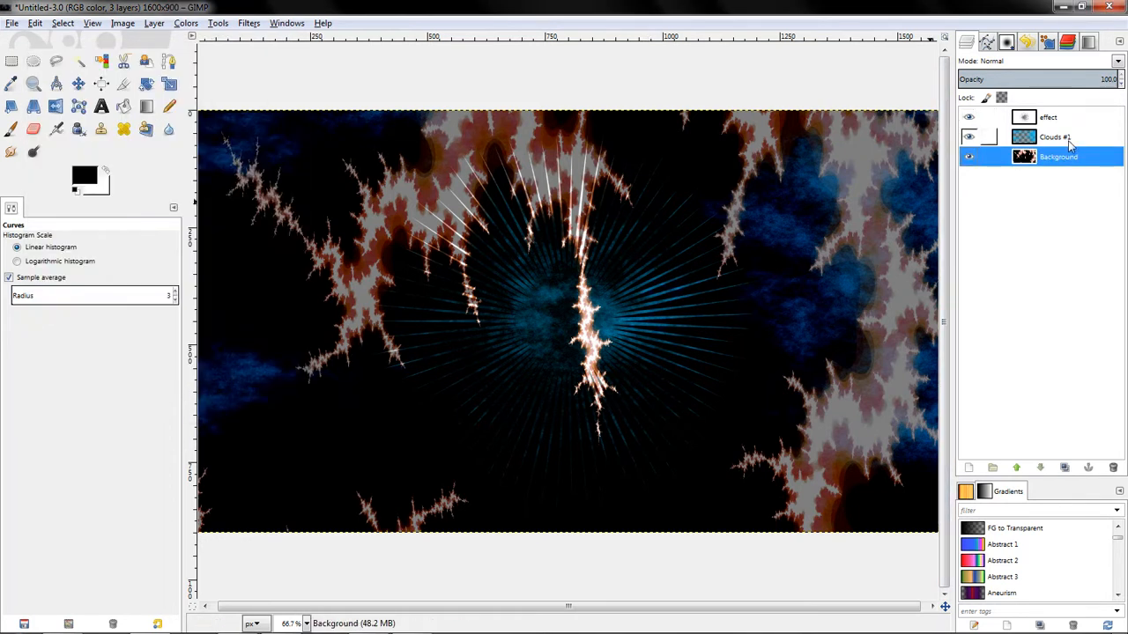
Open the Curves adjustment for the Clouds #1 layer and bend its Blue curve upward in the shadows, midtones and highlights.
{"action": "left_click", "coordinate": [1067, 143]}
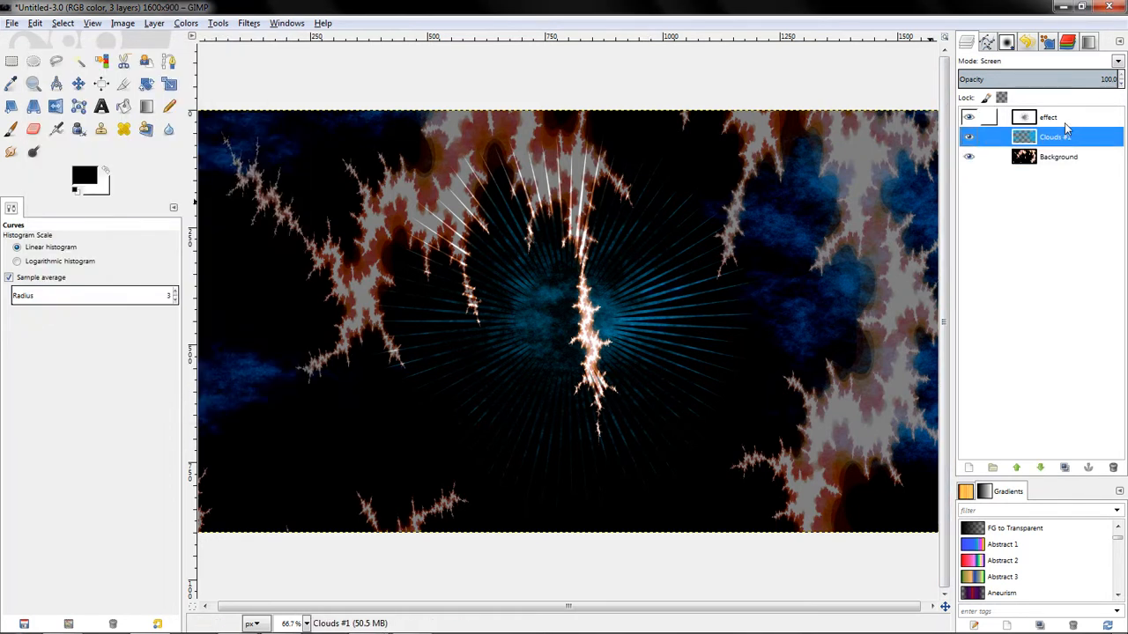
{"action": "left_click", "coordinate": [186, 23]}
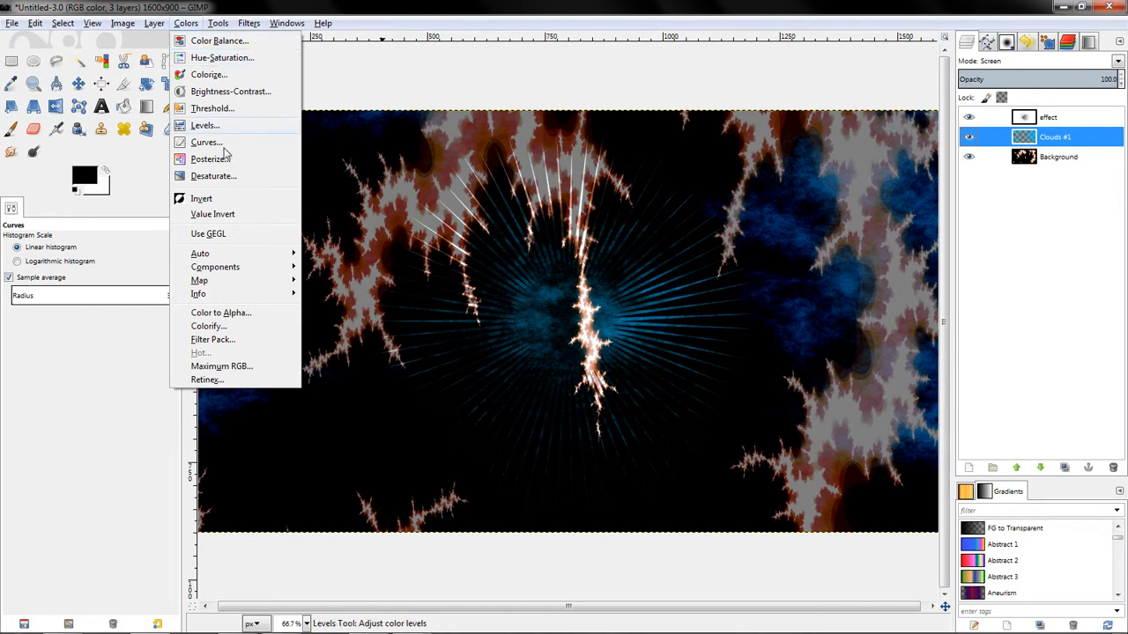
{"action": "left_click", "coordinate": [221, 145]}
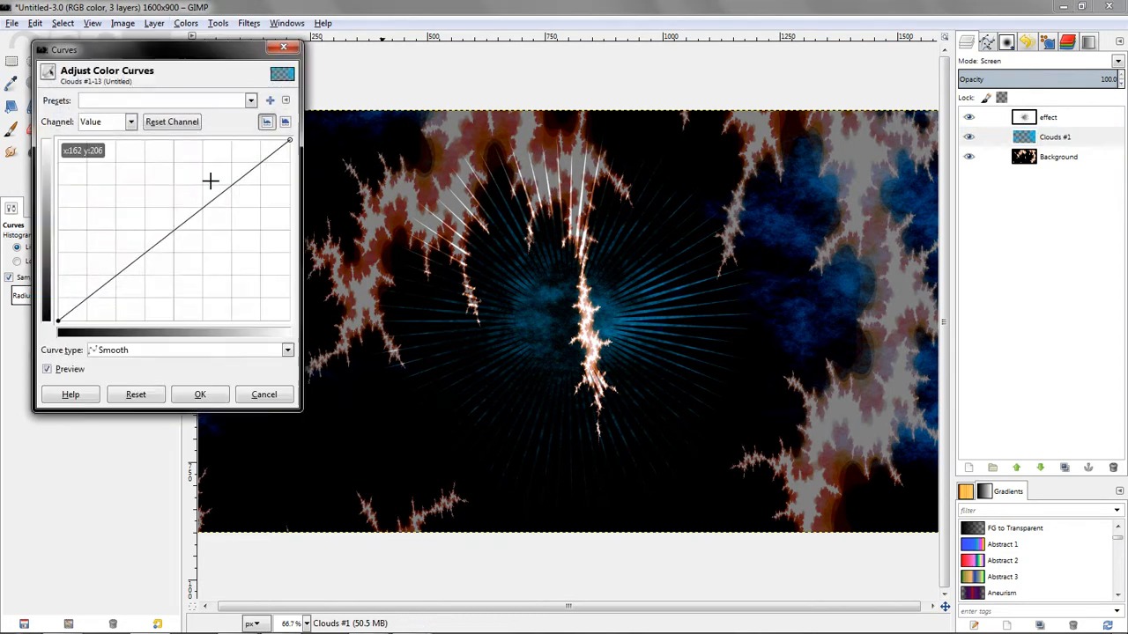
{"action": "left_click", "coordinate": [101, 123]}
{"action": "left_click", "coordinate": [104, 191]}
{"action": "left_click_drag", "start_coordinate": [186, 218], "coordinate": [215, 146]}
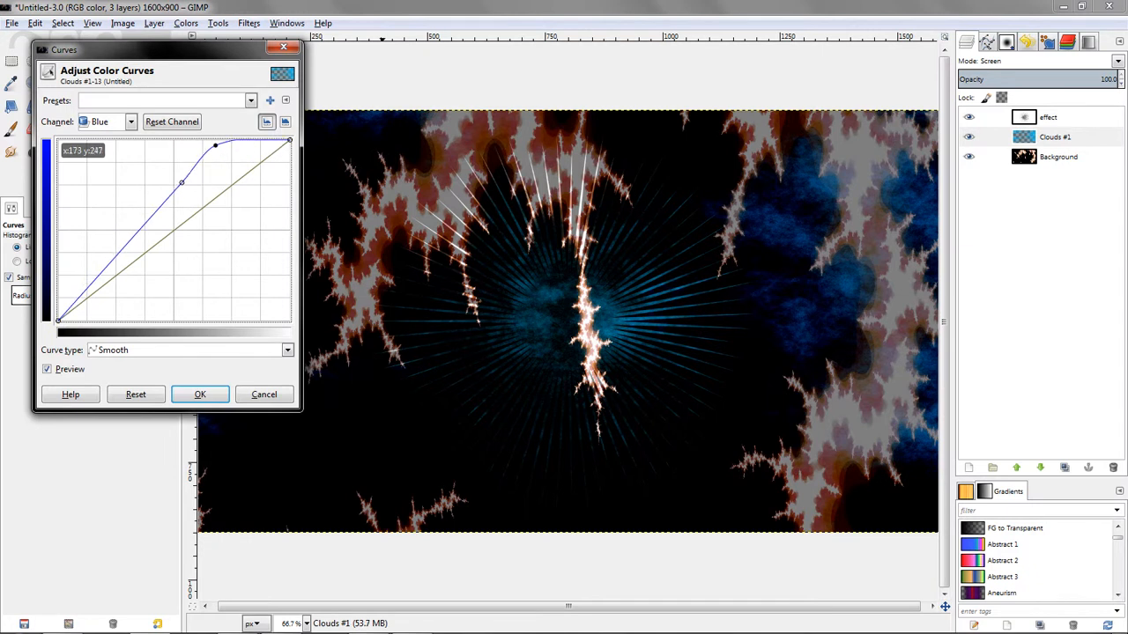
{"action": "left_click_drag", "start_coordinate": [132, 235], "coordinate": [114, 202]}
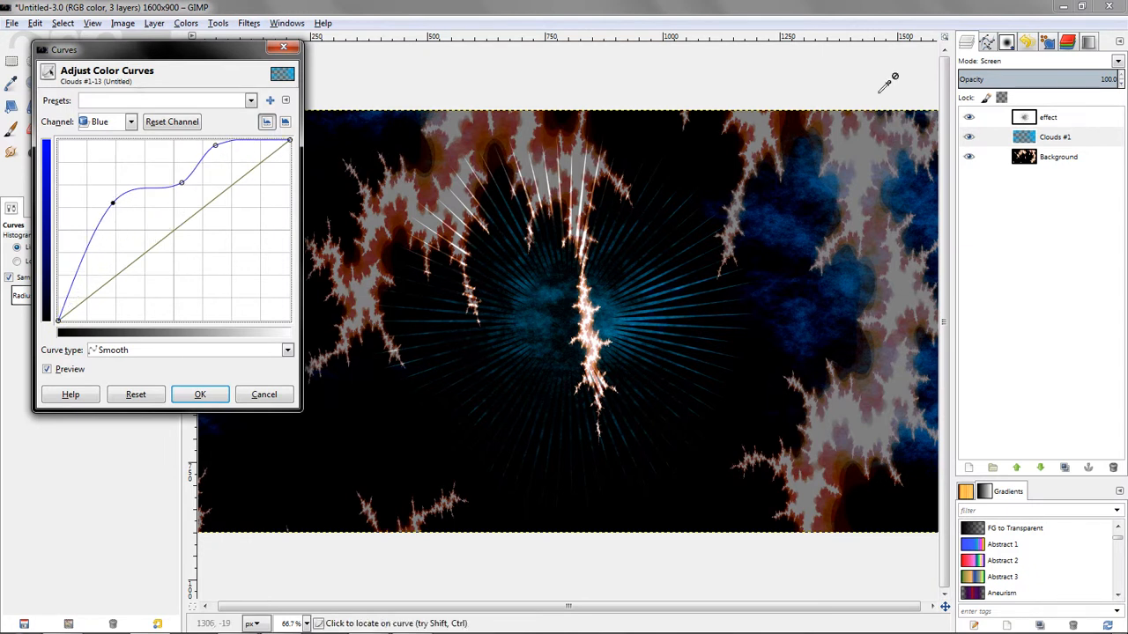
Hide the effect layer and smooth the Clouds #1 layer's Blue curve into an even upward arc.
{"action": "left_click", "coordinate": [969, 117]}
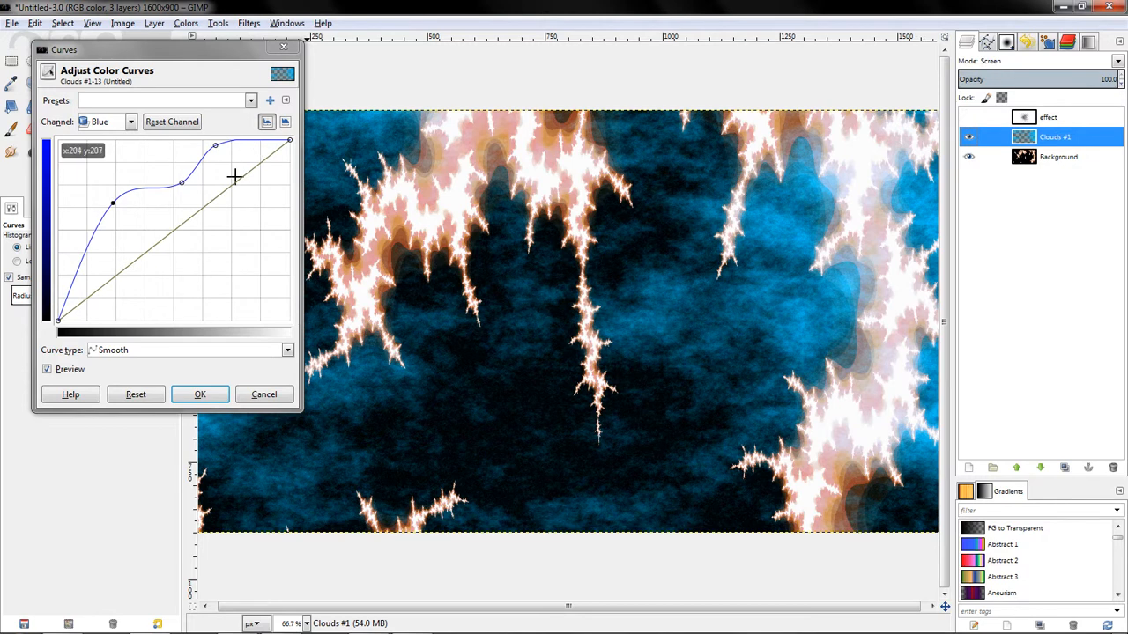
{"action": "left_click_drag", "start_coordinate": [181, 170], "coordinate": [184, 173]}
{"action": "left_click_drag", "start_coordinate": [113, 204], "coordinate": [129, 226]}
{"action": "left_click_drag", "start_coordinate": [215, 145], "coordinate": [229, 156]}
Raise the Clouds #1 layer's Green curve in the shadows, midtones and highlights.
{"action": "left_click", "coordinate": [105, 126]}
{"action": "left_click", "coordinate": [106, 174]}
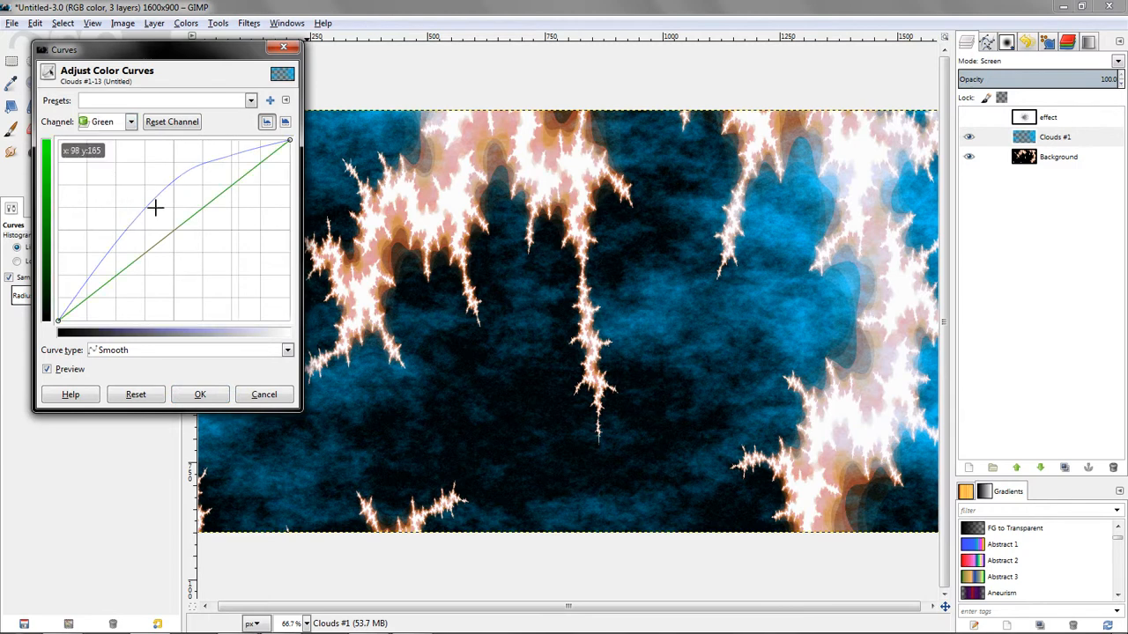
{"action": "left_click_drag", "start_coordinate": [186, 221], "coordinate": [172, 200]}
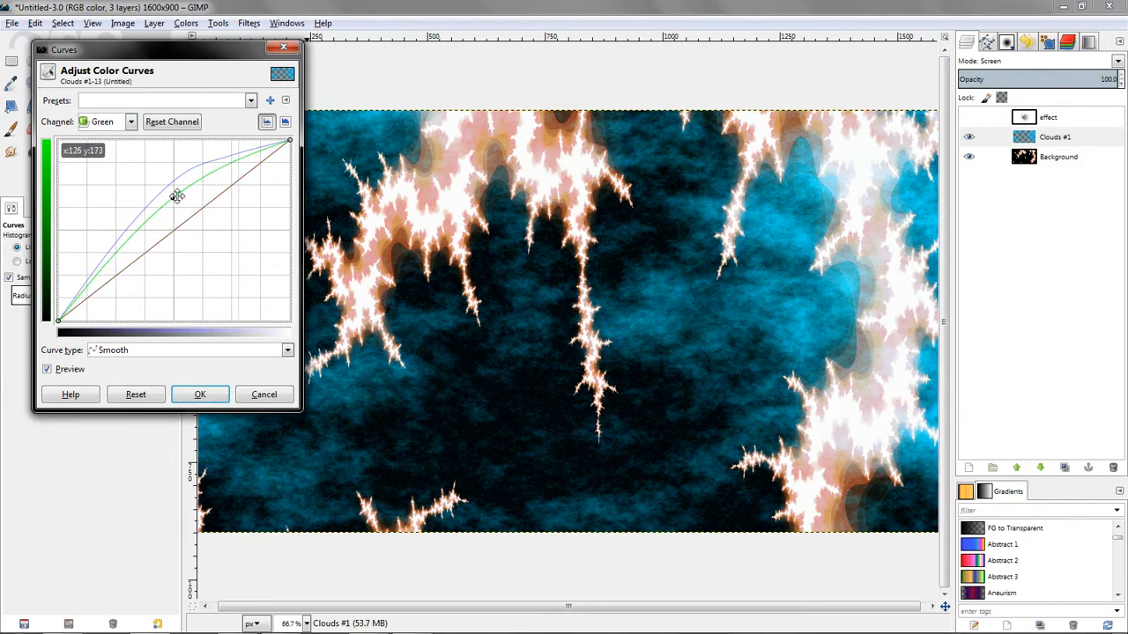
{"action": "left_click_drag", "start_coordinate": [212, 168], "coordinate": [218, 157]}
{"action": "left_click_drag", "start_coordinate": [126, 245], "coordinate": [109, 248]}
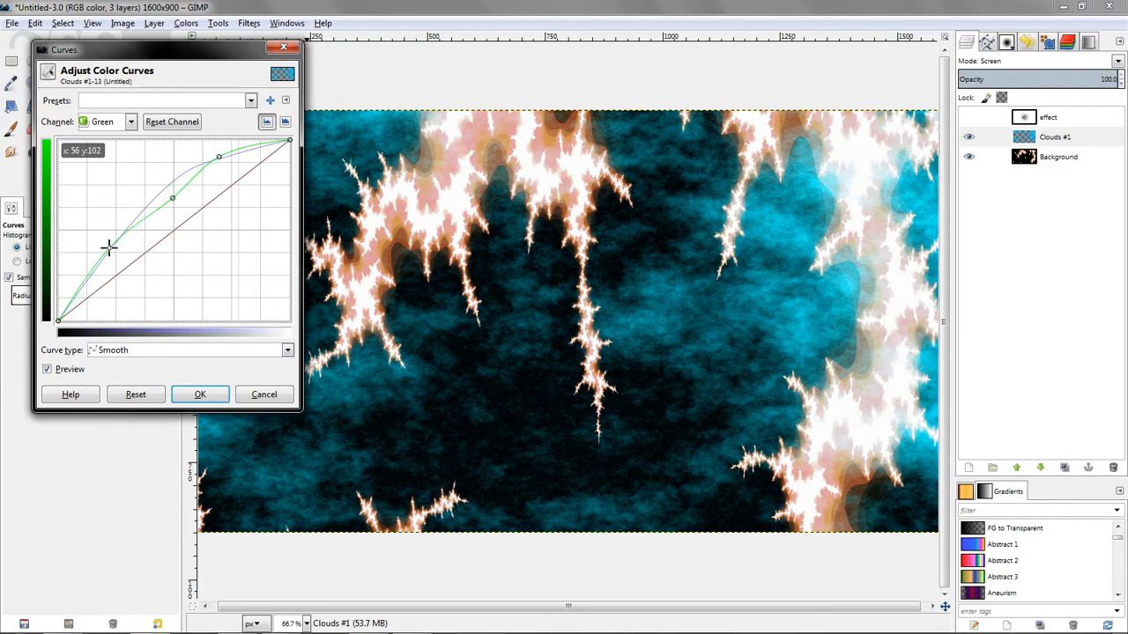
Bend the Clouds #1 layer's Red curve downward with one point just past its middle.
{"action": "left_click", "coordinate": [131, 123]}
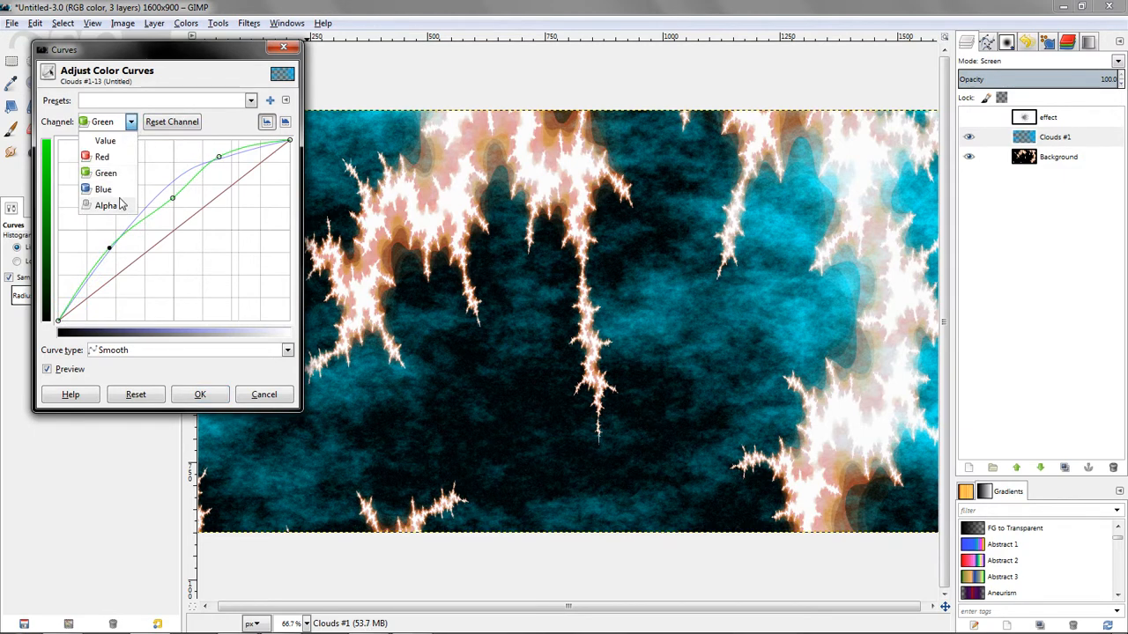
{"action": "left_click", "coordinate": [103, 157]}
{"action": "mouse_move", "coordinate": [182, 224]}
{"action": "left_mouse_down"}
{"action": "mouse_move", "coordinate": [184, 211]}
{"action": "mouse_move", "coordinate": [197, 236]}
{"action": "left_mouse_up"}
Bend the Clouds #1 layer's Alpha curve upward, apply the Curves adjustment, and show the effect layer again.
{"action": "left_click", "coordinate": [131, 122]}
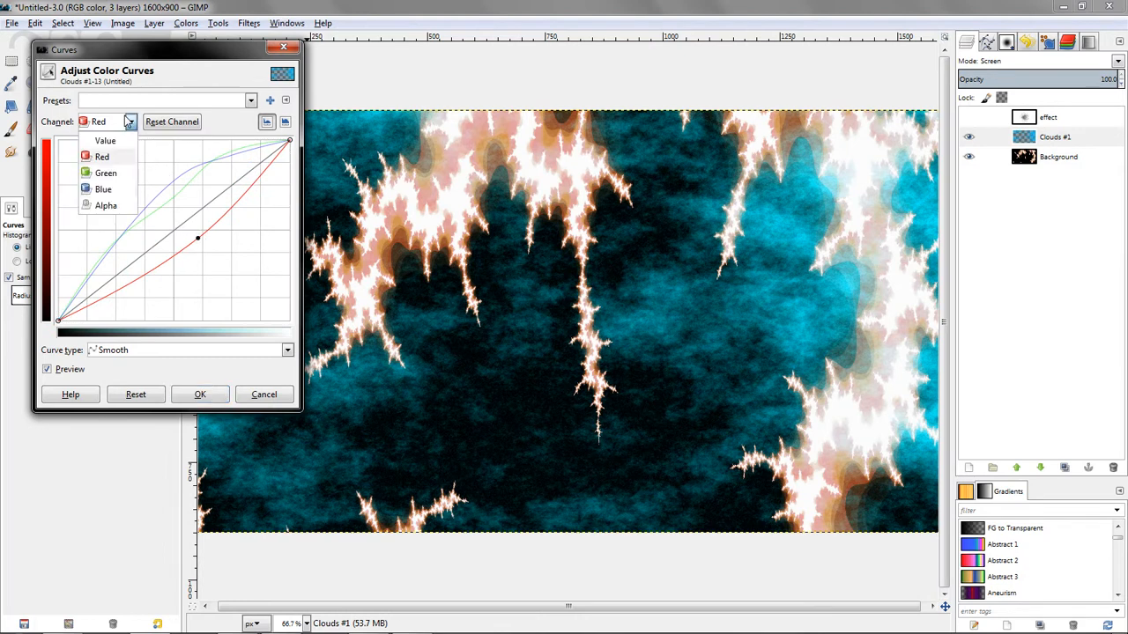
{"action": "left_click", "coordinate": [117, 218]}
{"action": "left_click_drag", "start_coordinate": [187, 232], "coordinate": [207, 161]}
{"action": "left_click", "coordinate": [121, 123]}
{"action": "left_click", "coordinate": [110, 103]}
{"action": "left_click_drag", "start_coordinate": [107, 256], "coordinate": [87, 258]}
{"action": "left_click", "coordinate": [201, 394]}
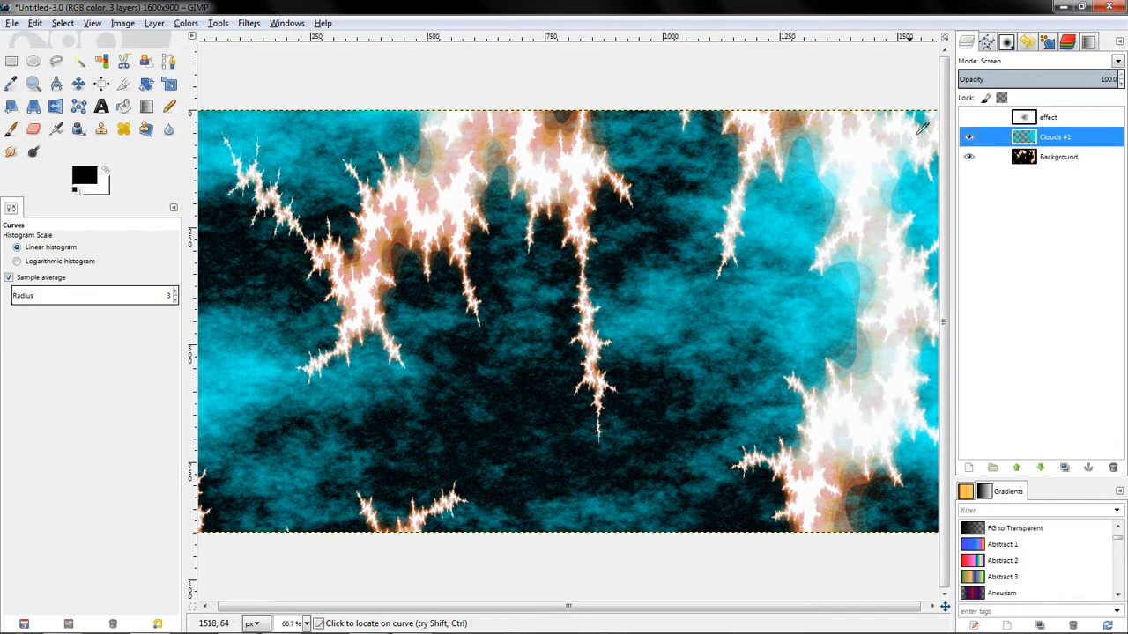
{"action": "left_click", "coordinate": [969, 117]}
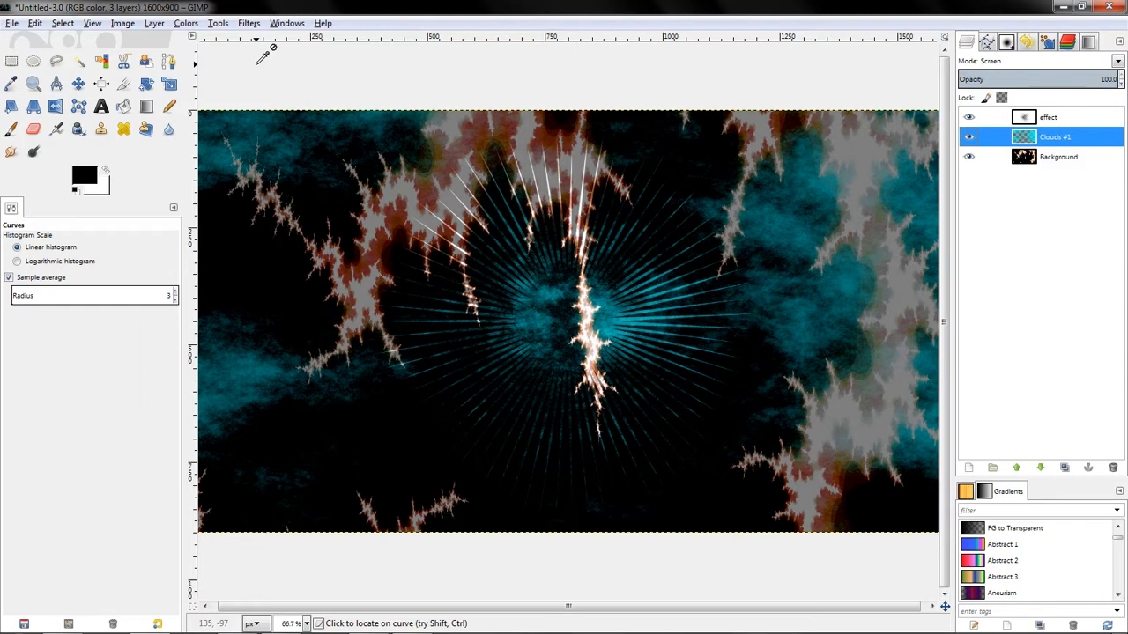
Switch to the gimp_files folder in Windows Explorer and view the shiny_background image enlarged in Windows Photo Viewer.
{"action": "left_click", "coordinate": [67, 622]}
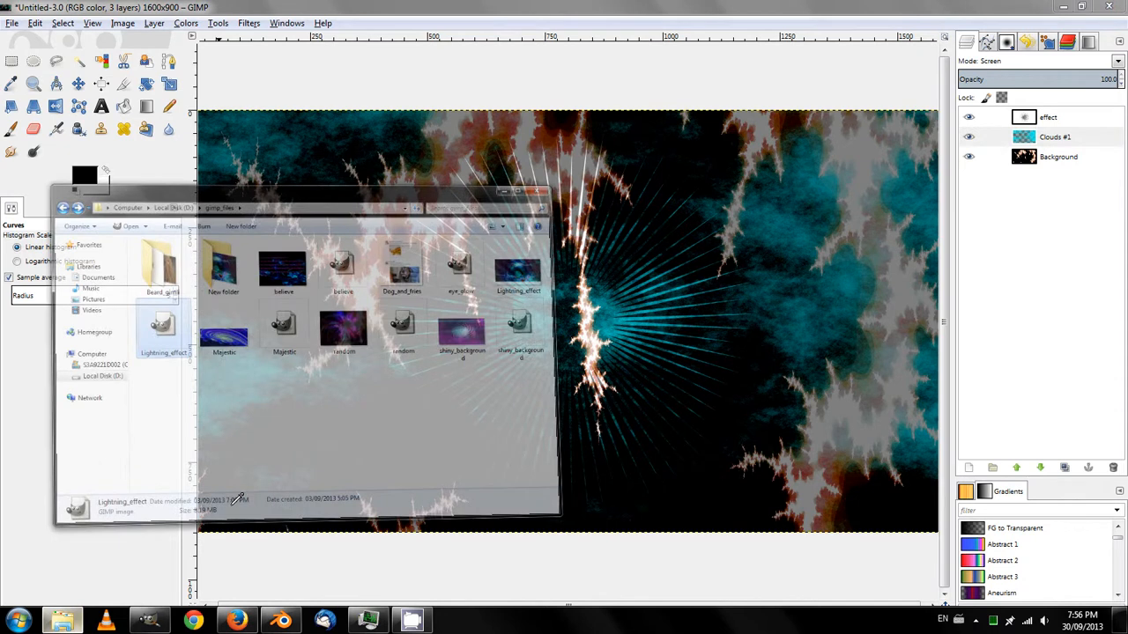
{"action": "left_click", "coordinate": [593, 284]}
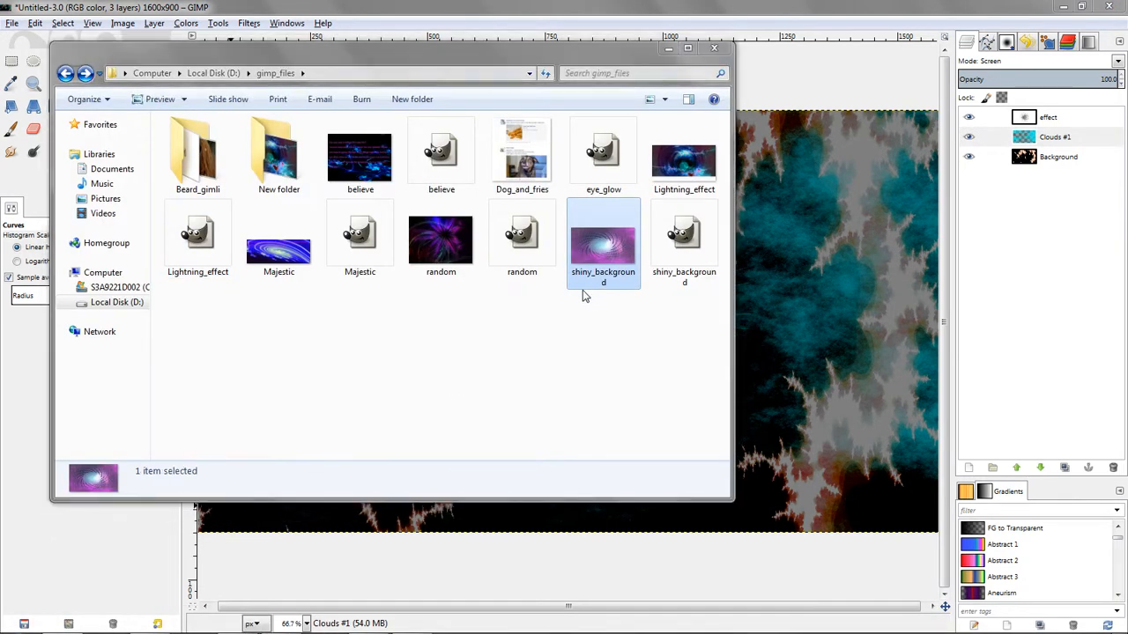
{"action": "double_click", "coordinate": [584, 290]}
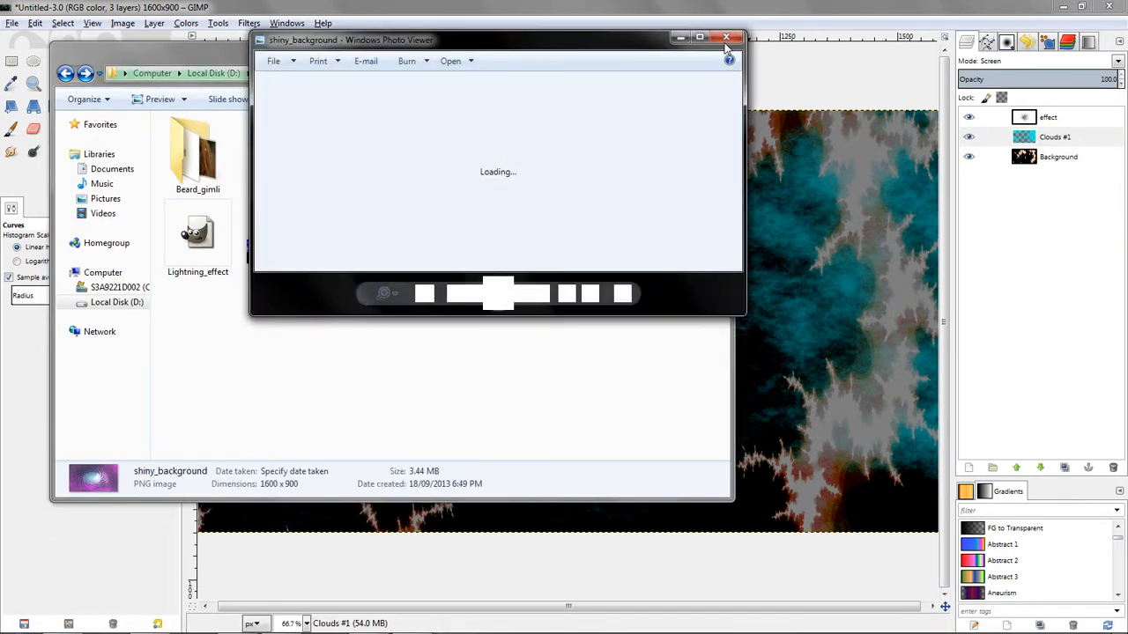
{"action": "double_click", "coordinate": [520, 39]}
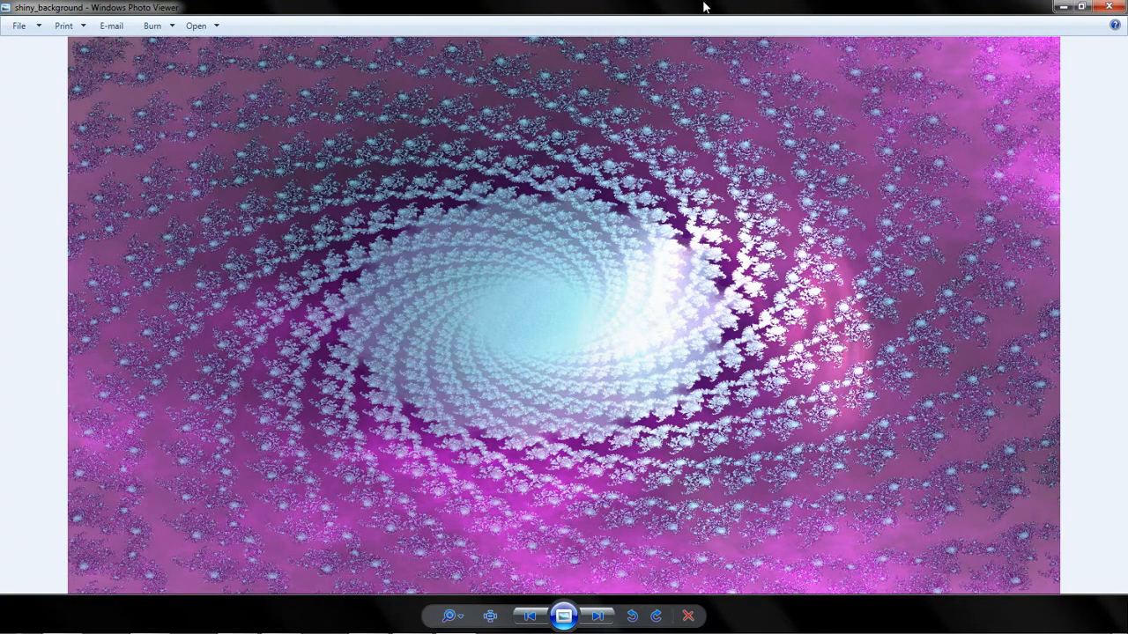
{"action": "double_click", "coordinate": [510, 8]}
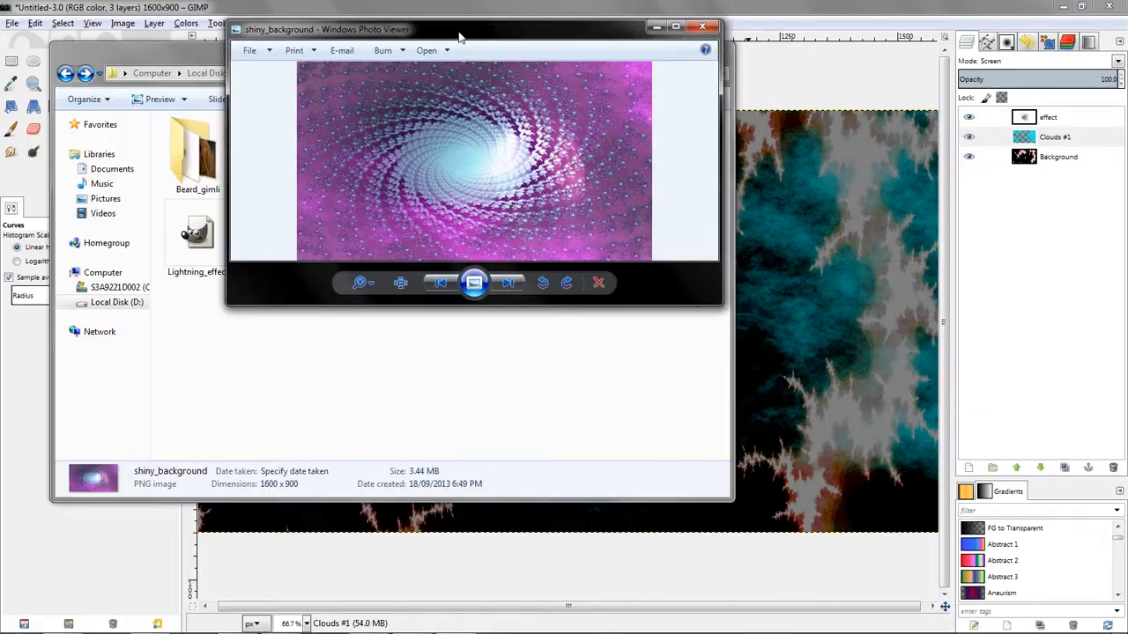
Close the shiny_background preview and view the Lightning_effect image enlarged in Windows Photo Viewer.
{"action": "left_click", "coordinate": [657, 48]}
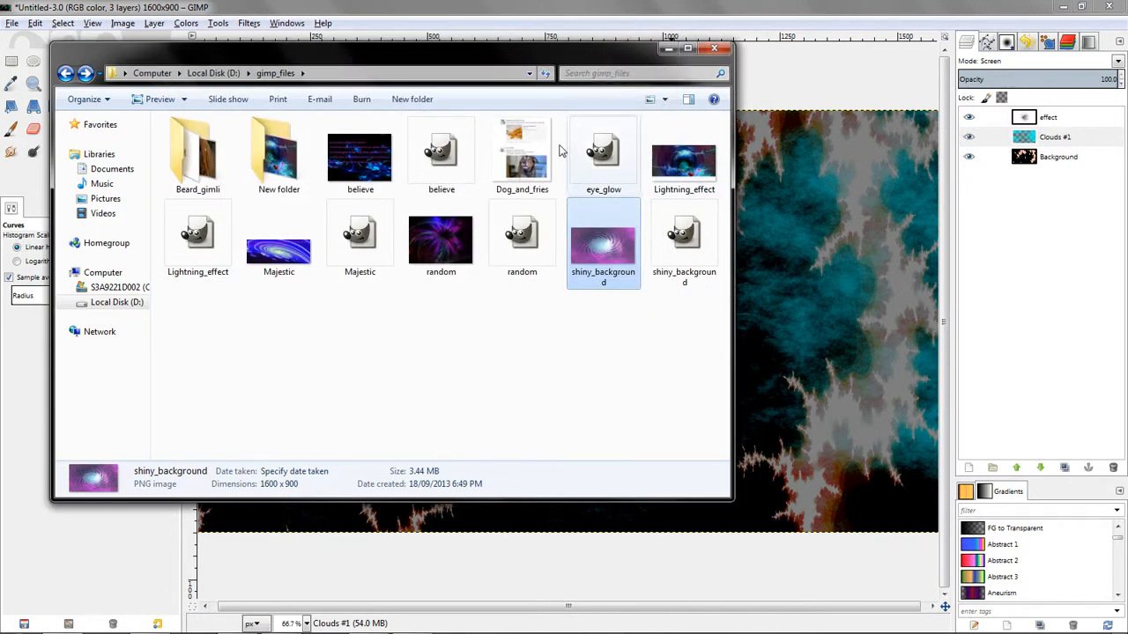
{"action": "double_click", "coordinate": [696, 163]}
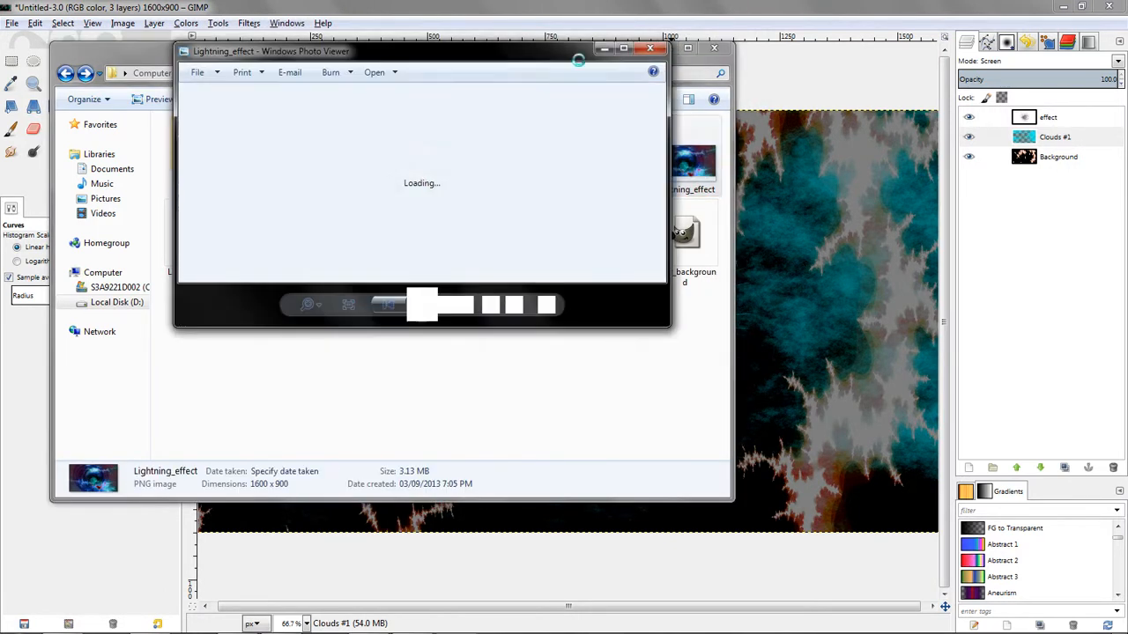
{"action": "double_click", "coordinate": [532, 51]}
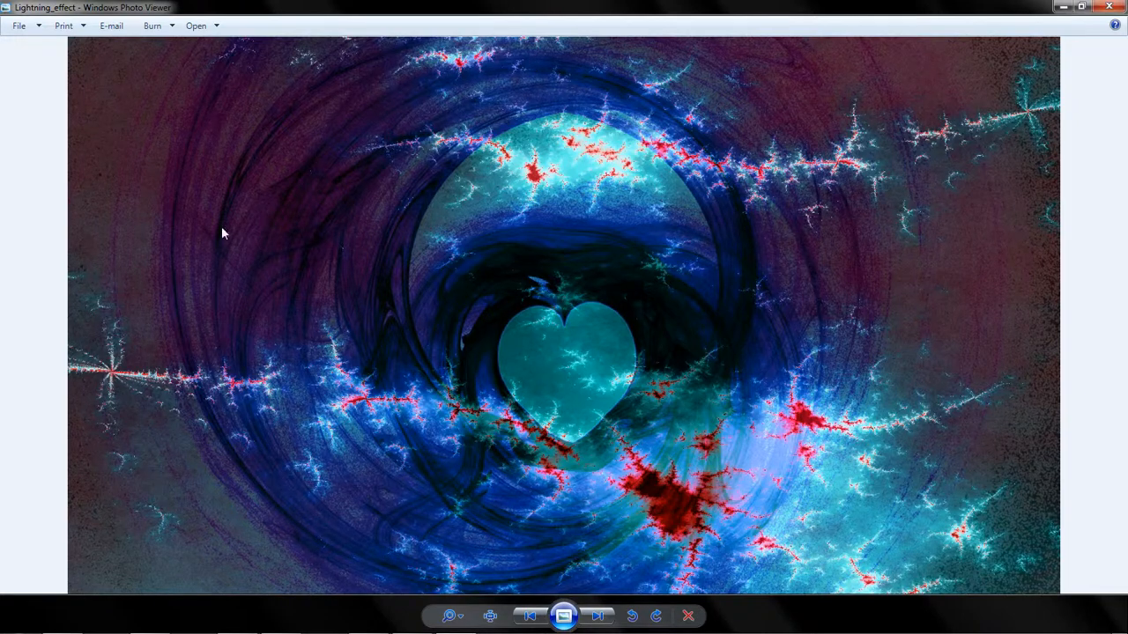
{"action": "left_click_drag", "start_coordinate": [484, 14], "coordinate": [386, 75]}
{"action": "left_click", "coordinate": [637, 68]}
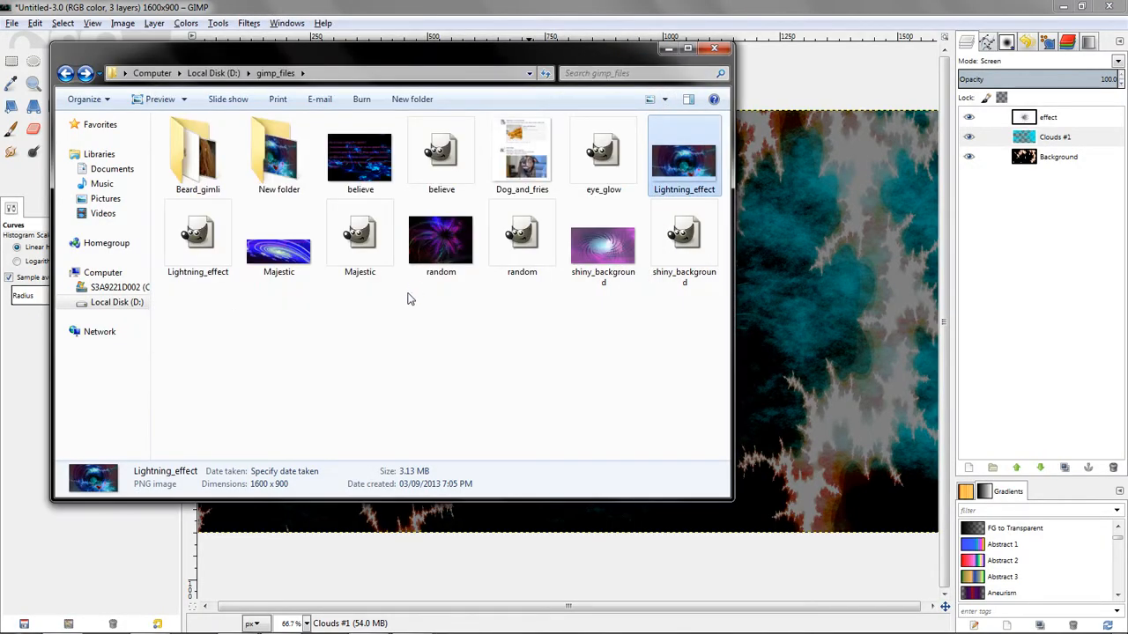
View the random image enlarged in Windows Photo Viewer, close it, and return to the wallpaper in GIMP.
{"action": "left_click", "coordinate": [394, 328]}
{"action": "double_click", "coordinate": [437, 269]}
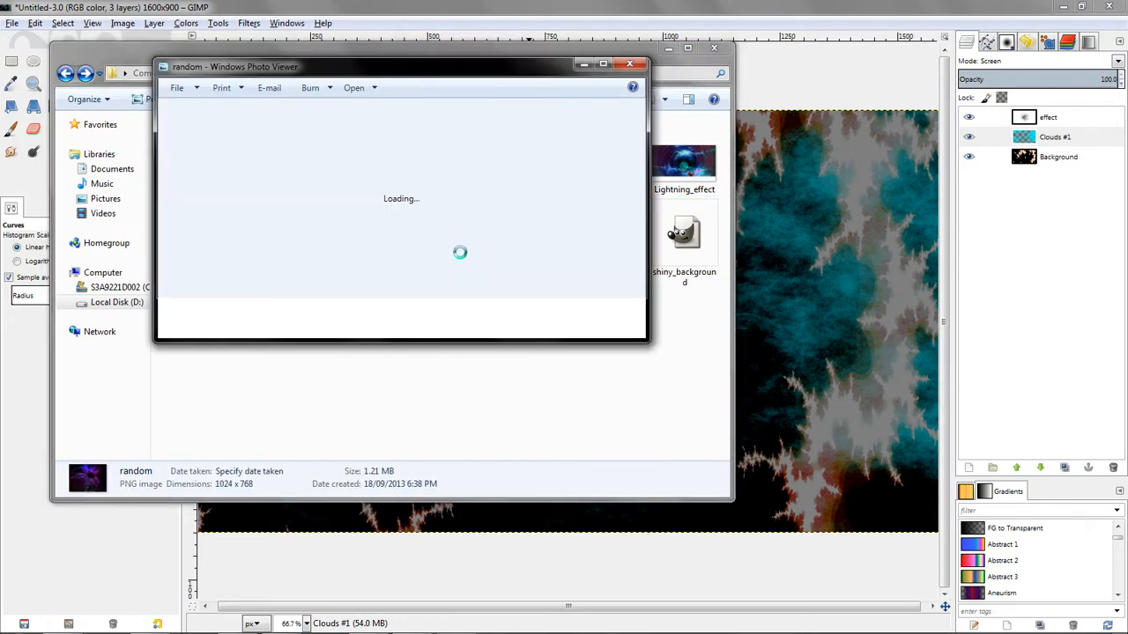
{"action": "double_click", "coordinate": [496, 79]}
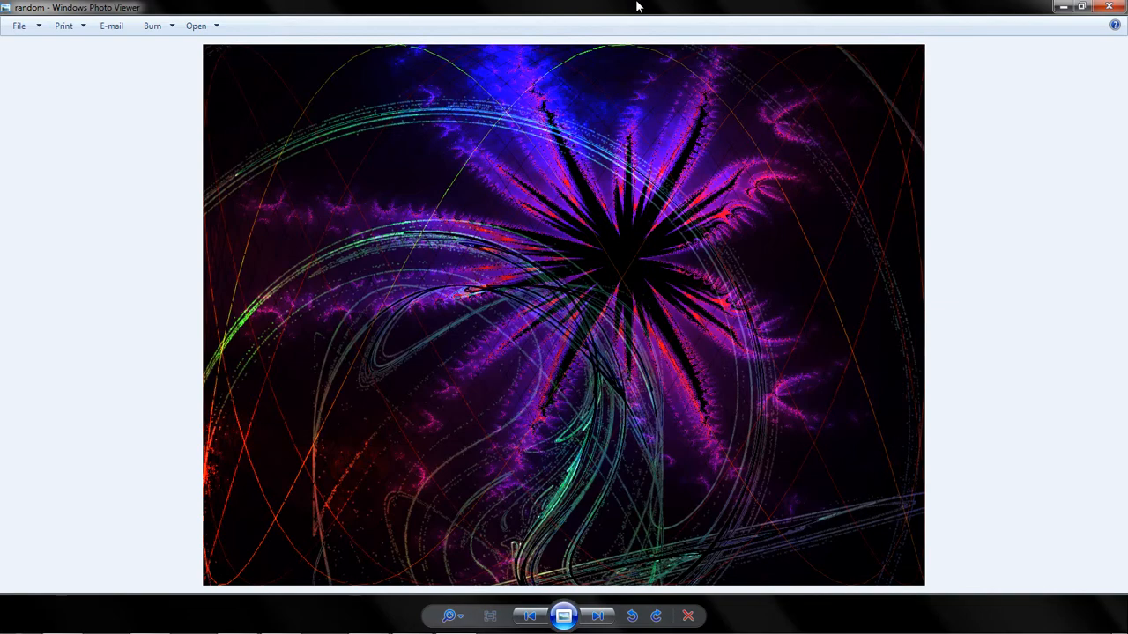
{"action": "left_click_drag", "start_coordinate": [638, 6], "coordinate": [404, 127]}
{"action": "left_click", "coordinate": [631, 124]}
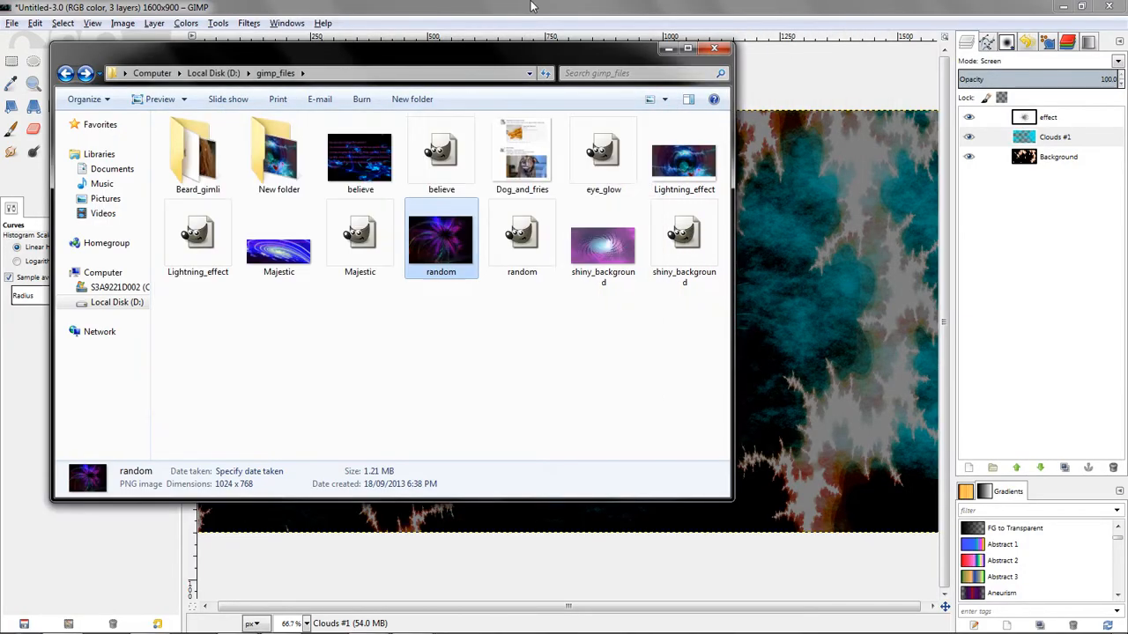
{"action": "left_click", "coordinate": [532, 6]}
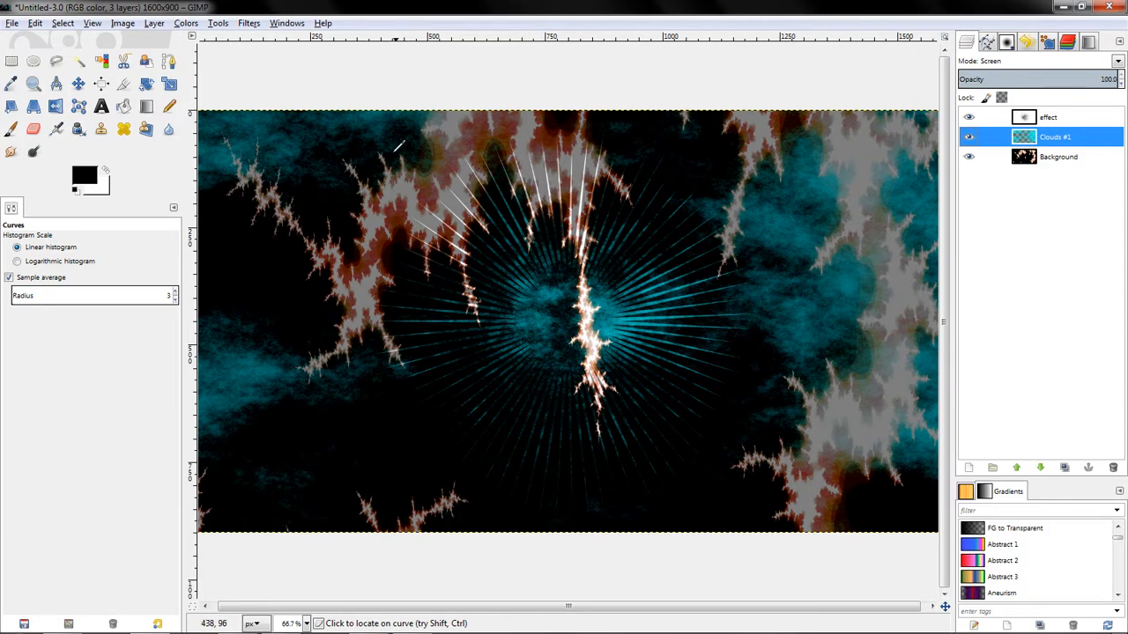
{"action": "left_click", "coordinate": [185, 23]}
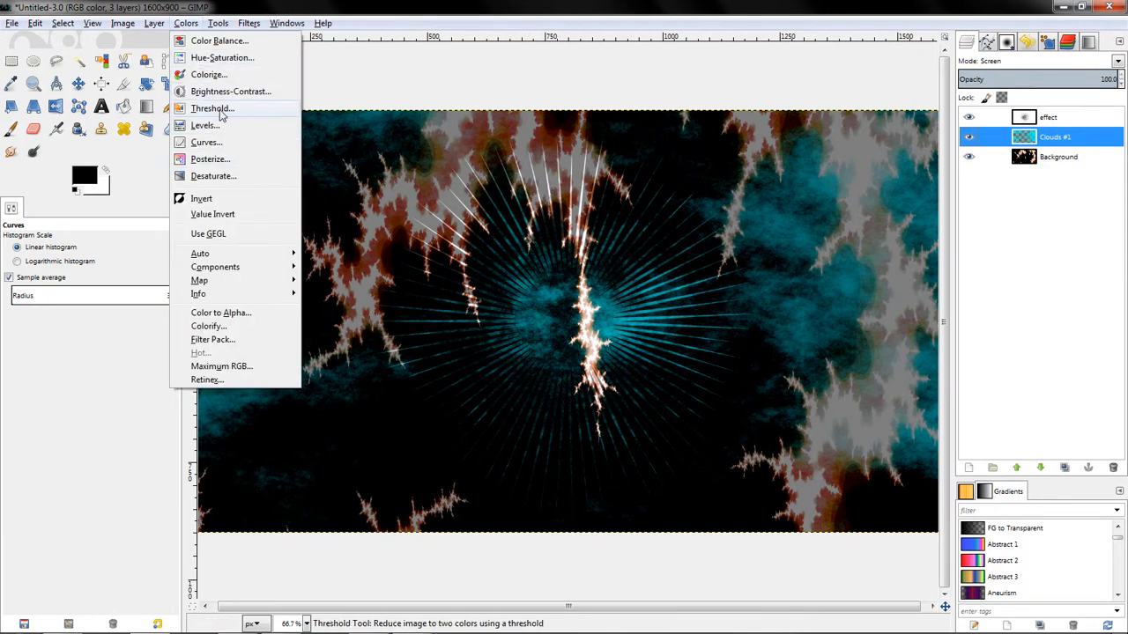
{"action": "left_click", "coordinate": [211, 142]}
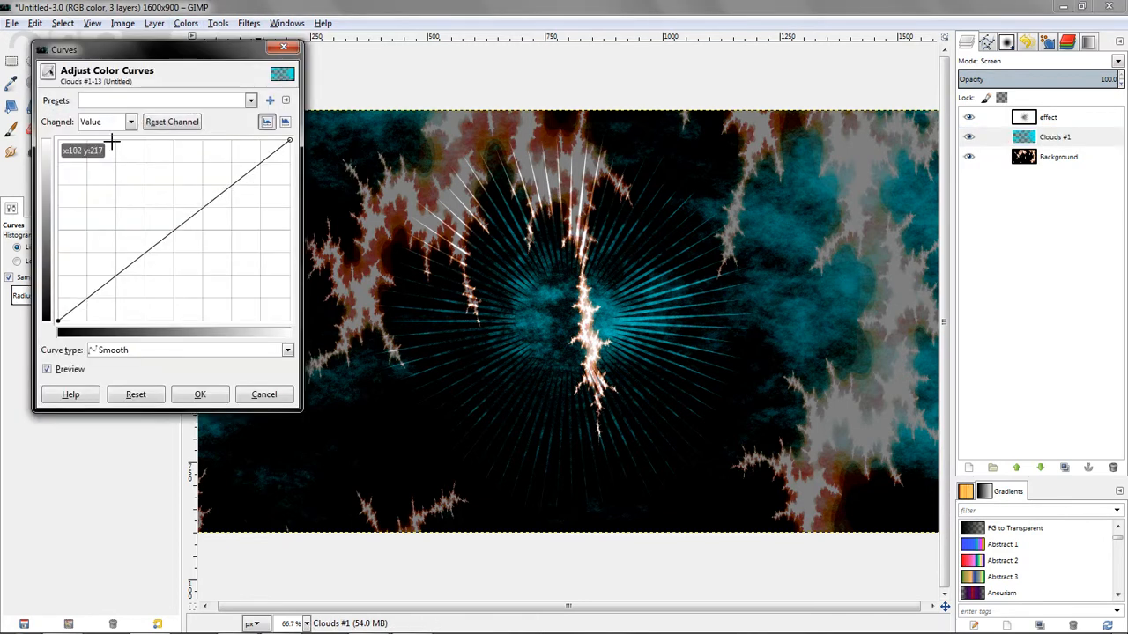
{"action": "left_click", "coordinate": [105, 122]}
{"action": "left_click", "coordinate": [105, 173]}
{"action": "left_click_drag", "start_coordinate": [189, 220], "coordinate": [185, 243]}
{"action": "left_click", "coordinate": [263, 395]}
Start a Curves adjustment on the Background layer and bend its Green curve downward at the midtones.
{"action": "left_click", "coordinate": [1057, 157]}
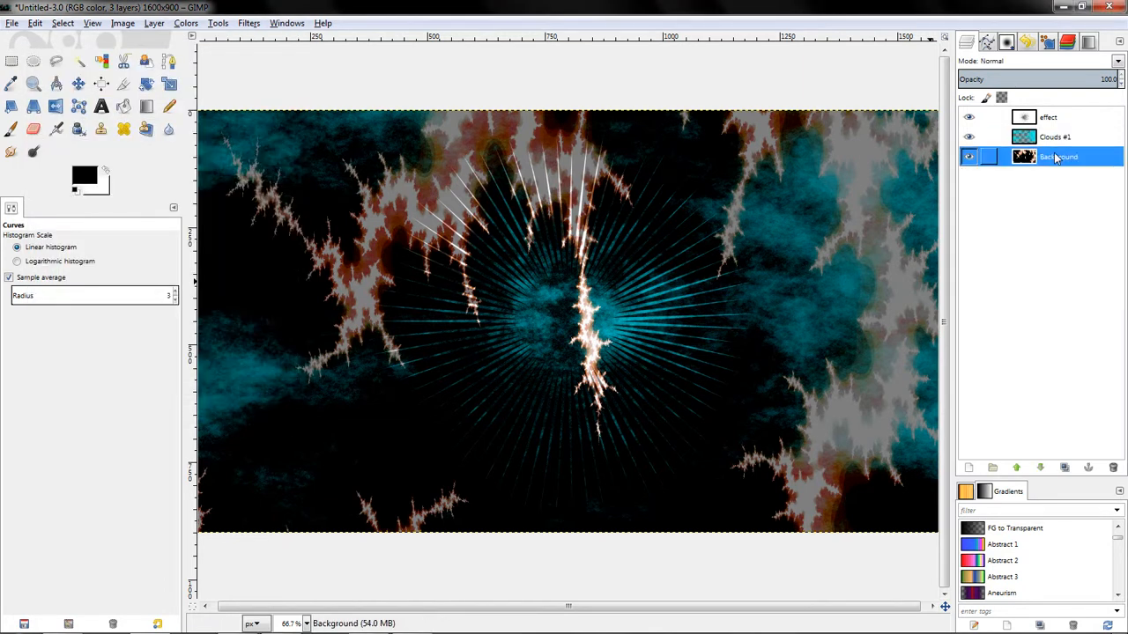
{"action": "left_click", "coordinate": [191, 24]}
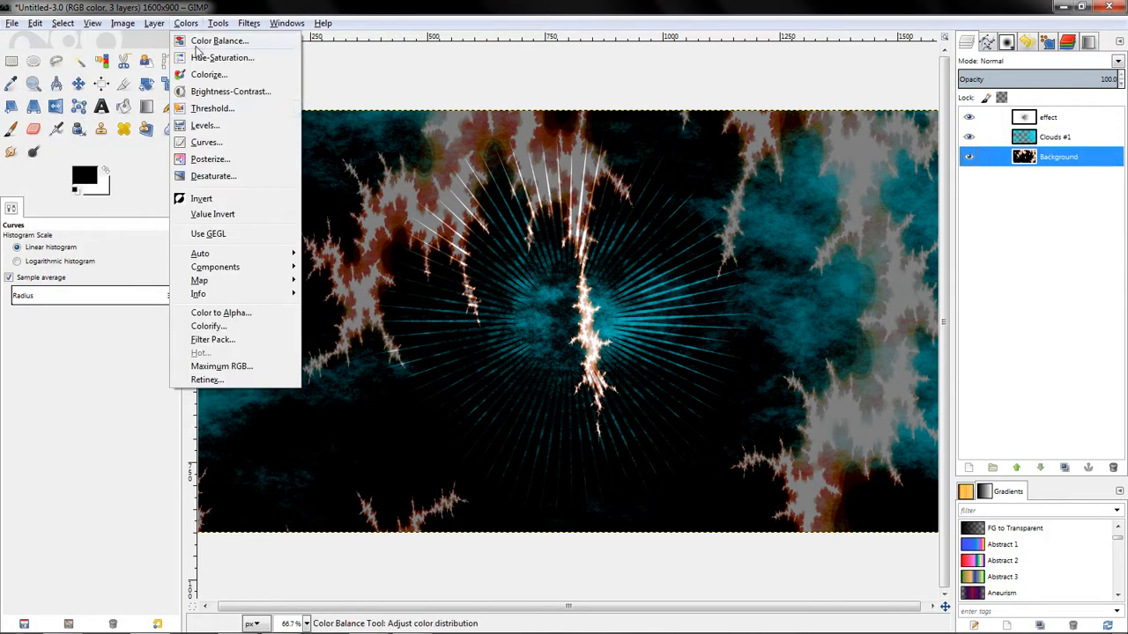
{"action": "left_click", "coordinate": [211, 146]}
{"action": "left_click", "coordinate": [123, 121]}
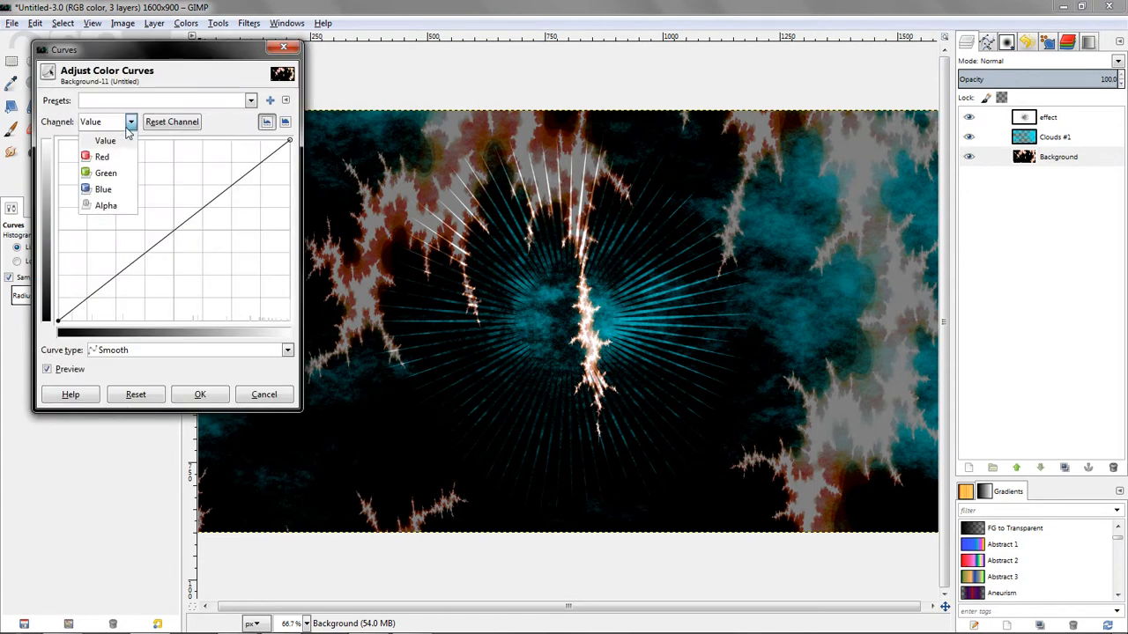
{"action": "left_click", "coordinate": [114, 176]}
{"action": "left_click_drag", "start_coordinate": [165, 221], "coordinate": [178, 251]}
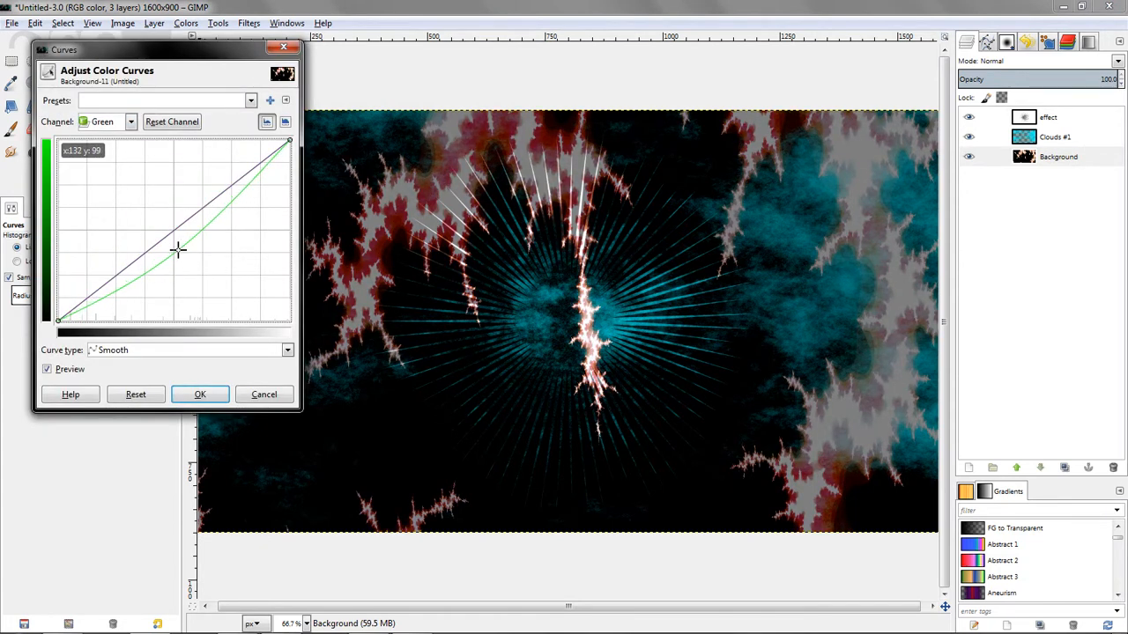
Raise the Background layer's Blue curve slightly with one point in the highlights and one in the midtones.
{"action": "left_click", "coordinate": [130, 124]}
{"action": "left_click", "coordinate": [111, 190]}
{"action": "left_click_drag", "start_coordinate": [208, 212], "coordinate": [227, 181]}
{"action": "left_click_drag", "start_coordinate": [164, 220], "coordinate": [159, 229]}
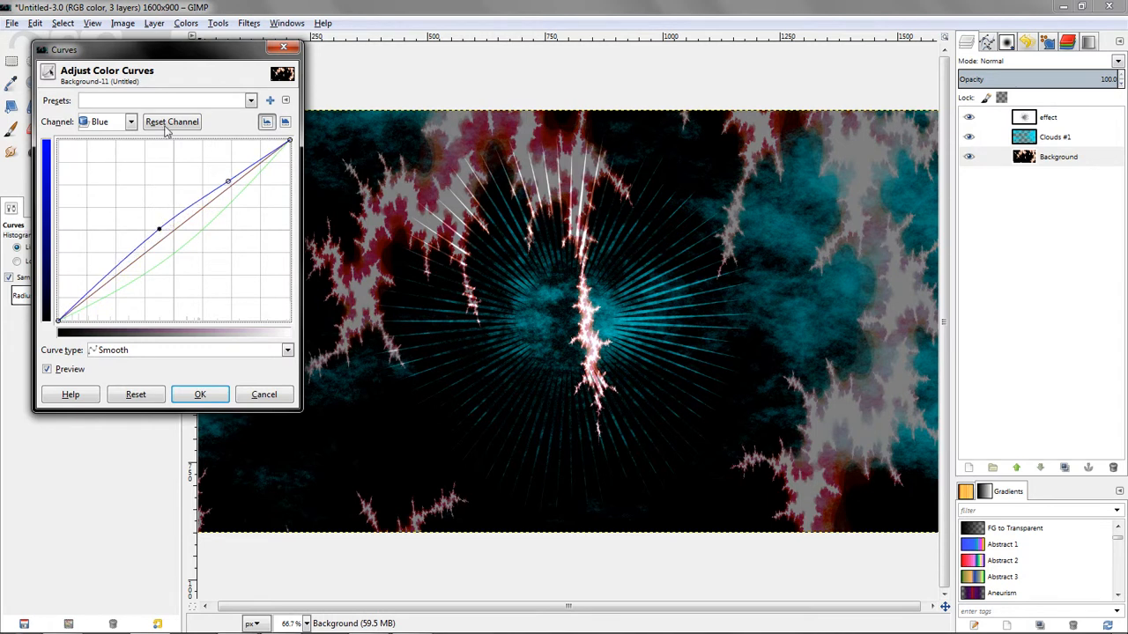
Lower the Background layer's Green curve in the highlights with a second point and fine-tune its midtone point.
{"action": "left_click", "coordinate": [131, 121]}
{"action": "left_click", "coordinate": [123, 173]}
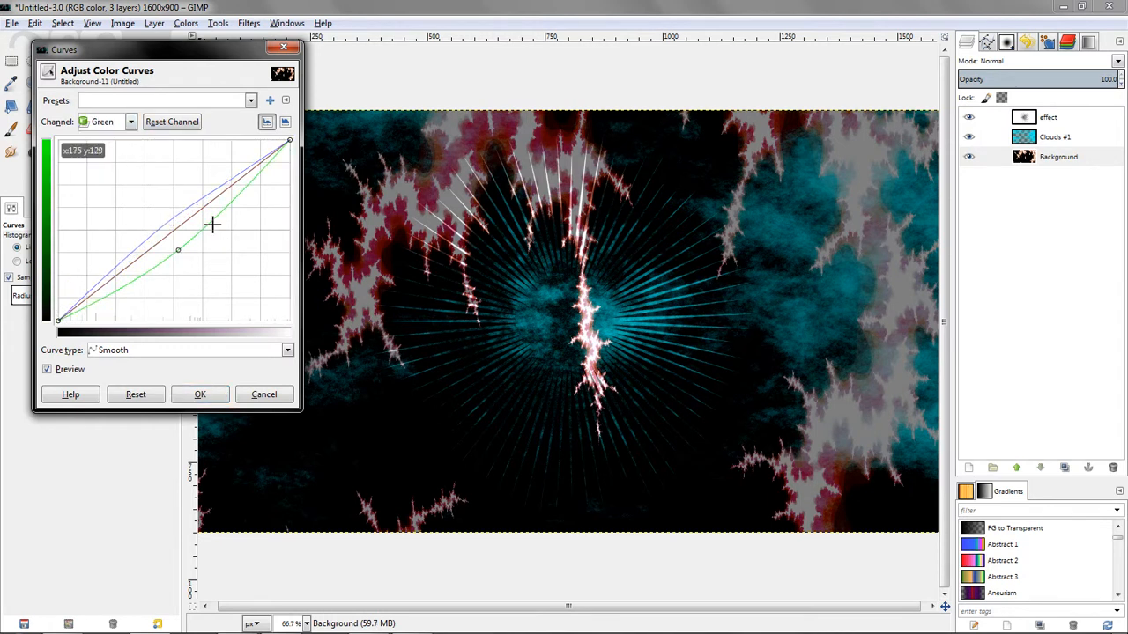
{"action": "left_click_drag", "start_coordinate": [215, 218], "coordinate": [229, 219]}
{"action": "mouse_move", "coordinate": [178, 251]}
{"action": "left_mouse_down"}
{"action": "mouse_move", "coordinate": [172, 258]}
{"action": "mouse_move", "coordinate": [176, 249]}
{"action": "left_mouse_up"}
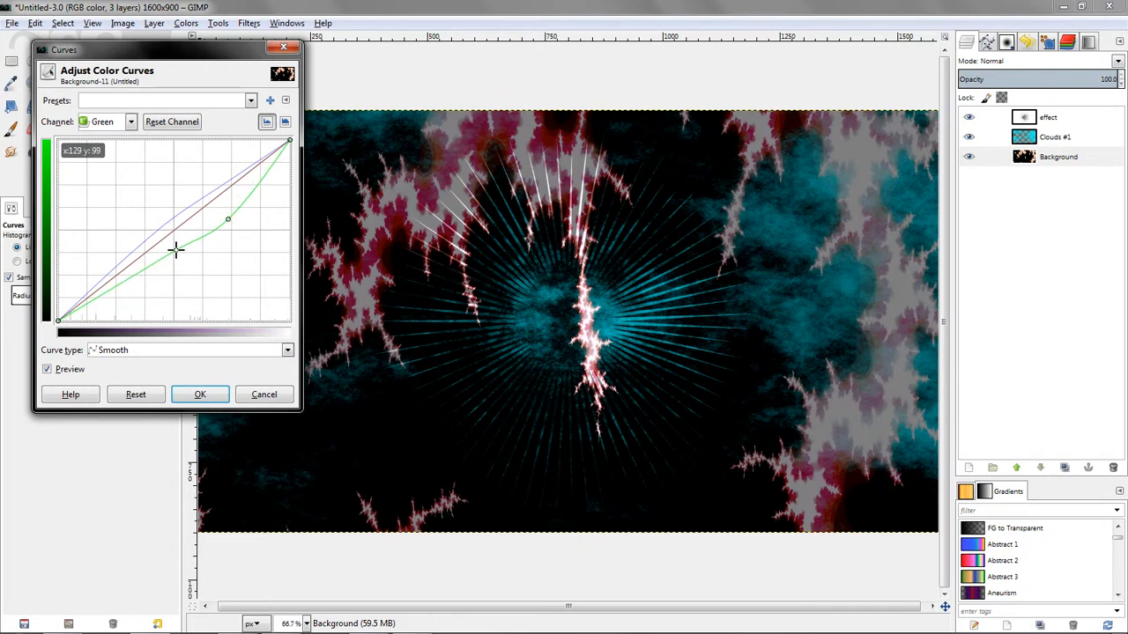
Bend the Background layer's Value curve downward just past its middle and apply the Curves adjustment.
{"action": "left_click", "coordinate": [130, 122]}
{"action": "left_click", "coordinate": [121, 138]}
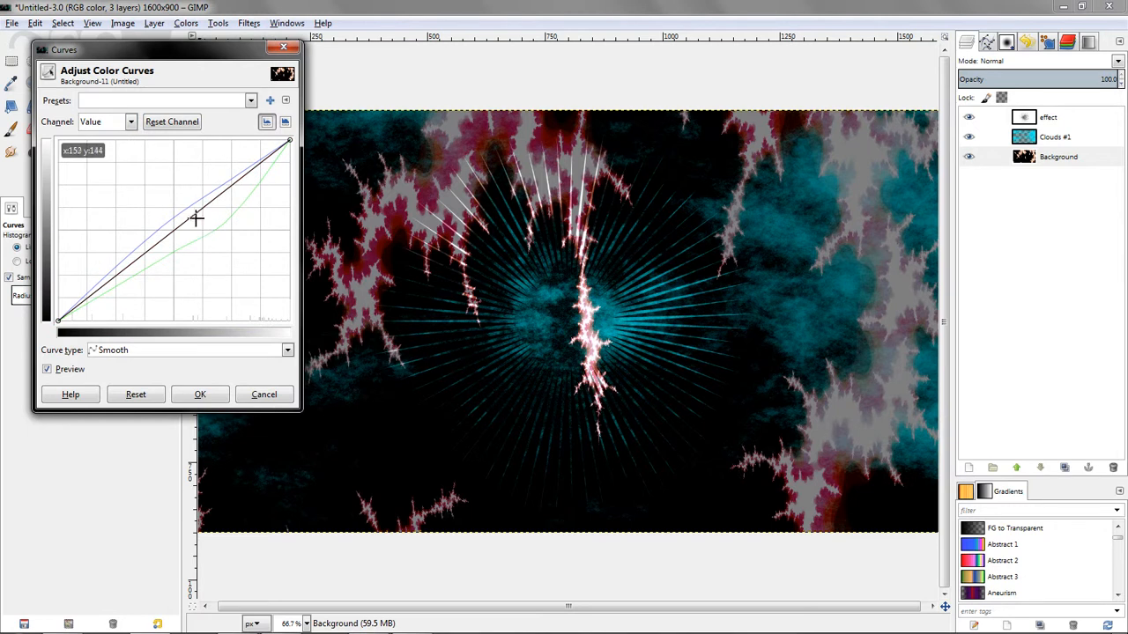
{"action": "left_click_drag", "start_coordinate": [197, 223], "coordinate": [213, 219]}
{"action": "left_click", "coordinate": [220, 395]}
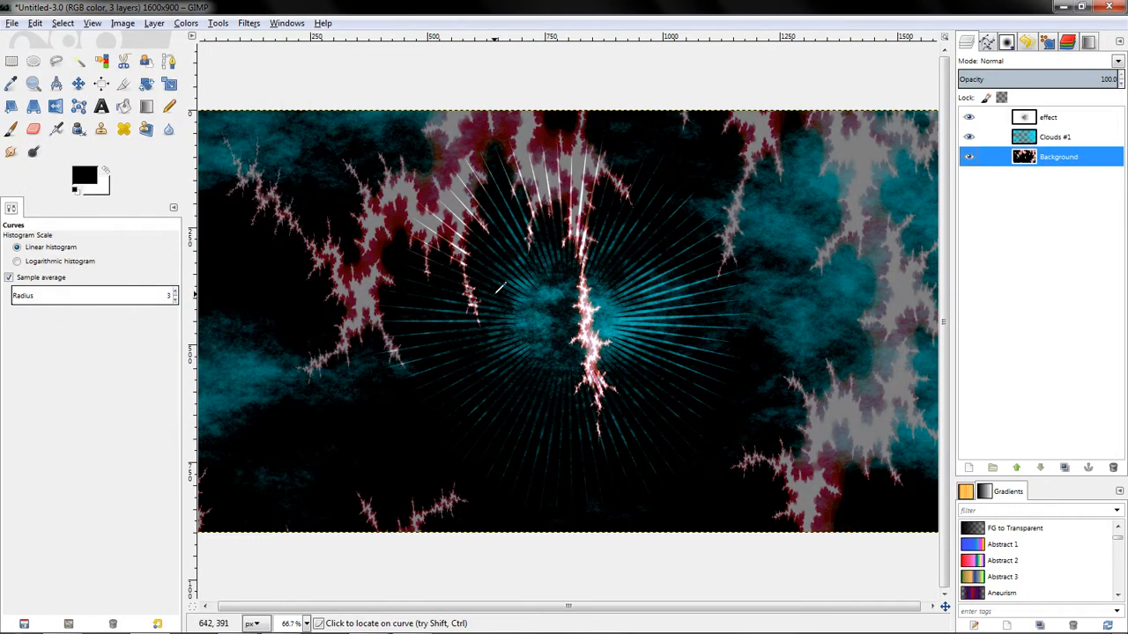
View the Save As options for the image and leave them without saving.
{"action": "left_click", "coordinate": [9, 23]}
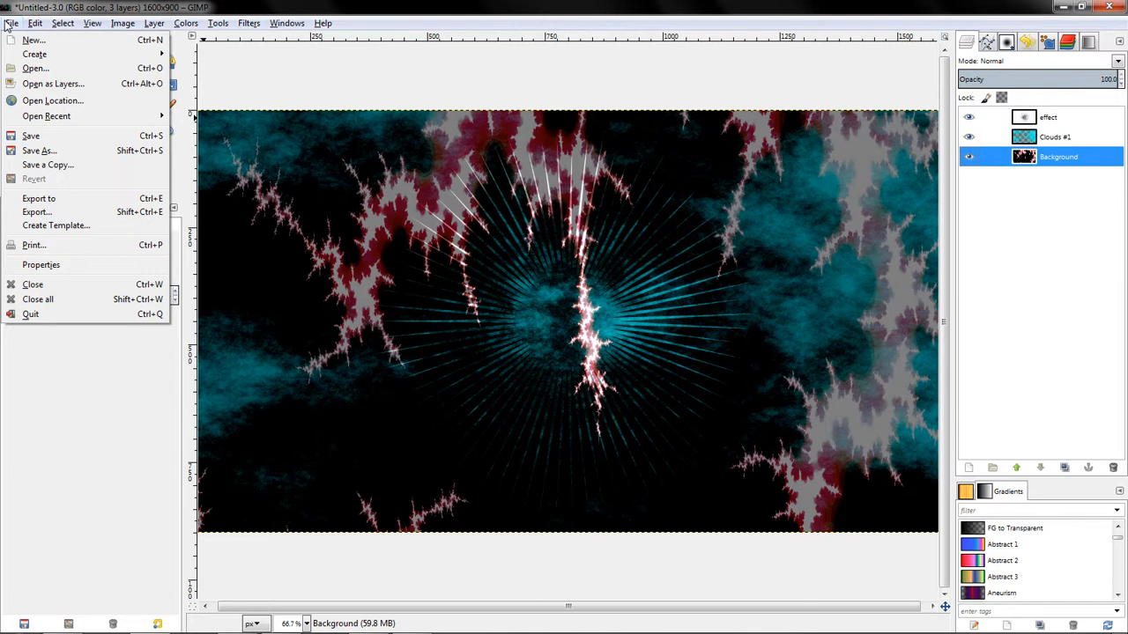
{"action": "left_click", "coordinate": [88, 155]}
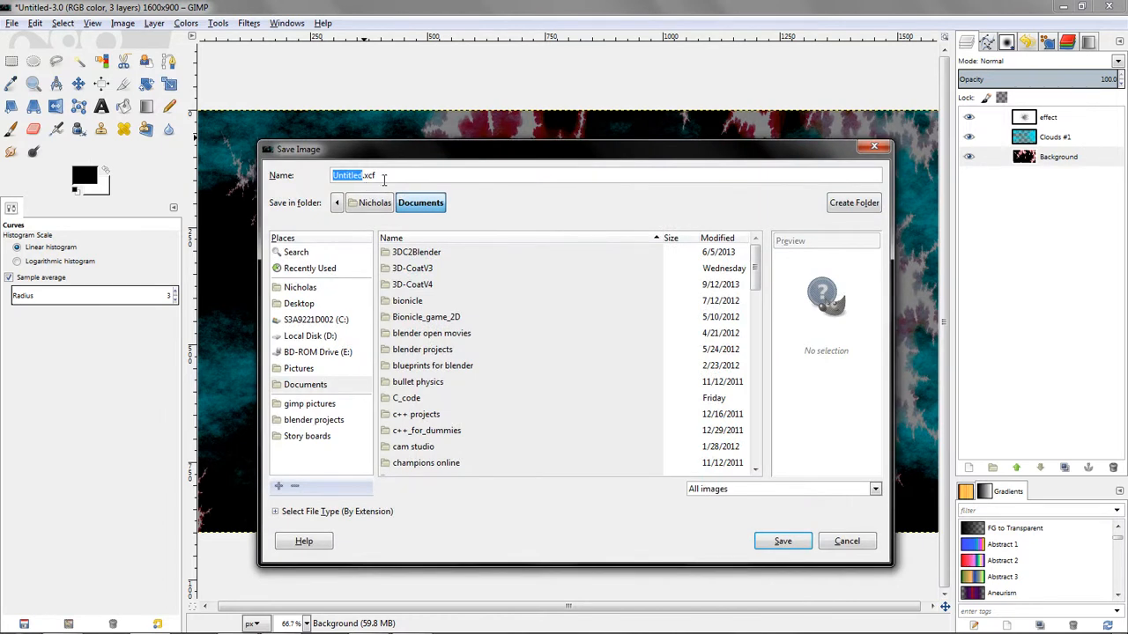
{"action": "left_click", "coordinate": [845, 541]}
Look through the file formats offered for exporting the image, leaving without exporting.
{"action": "left_click", "coordinate": [7, 25]}
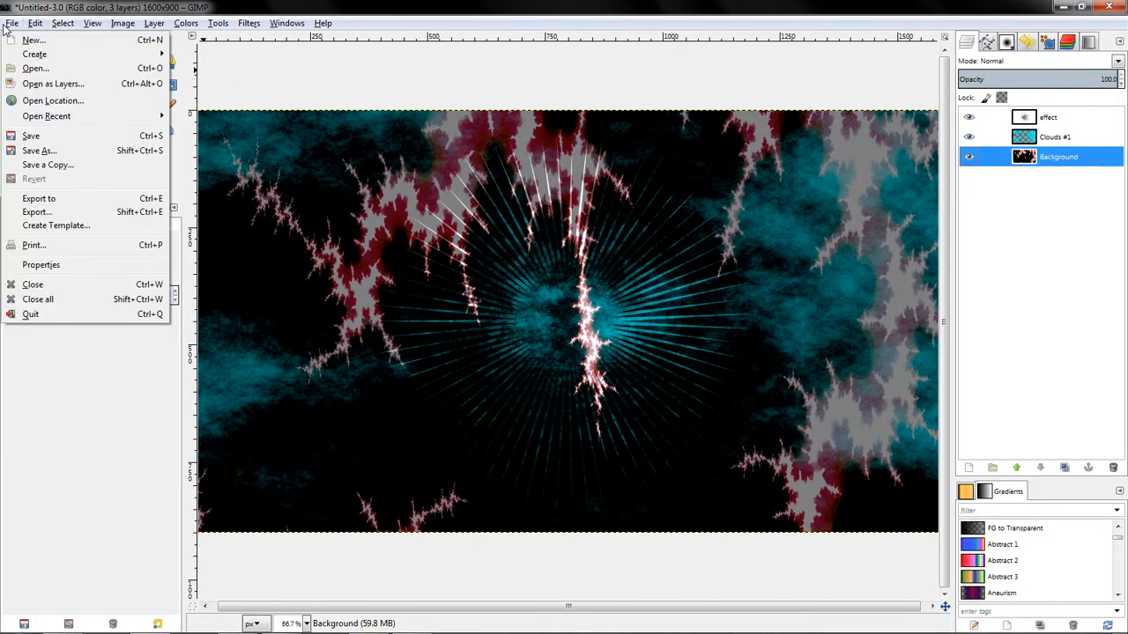
{"action": "left_click", "coordinate": [37, 213]}
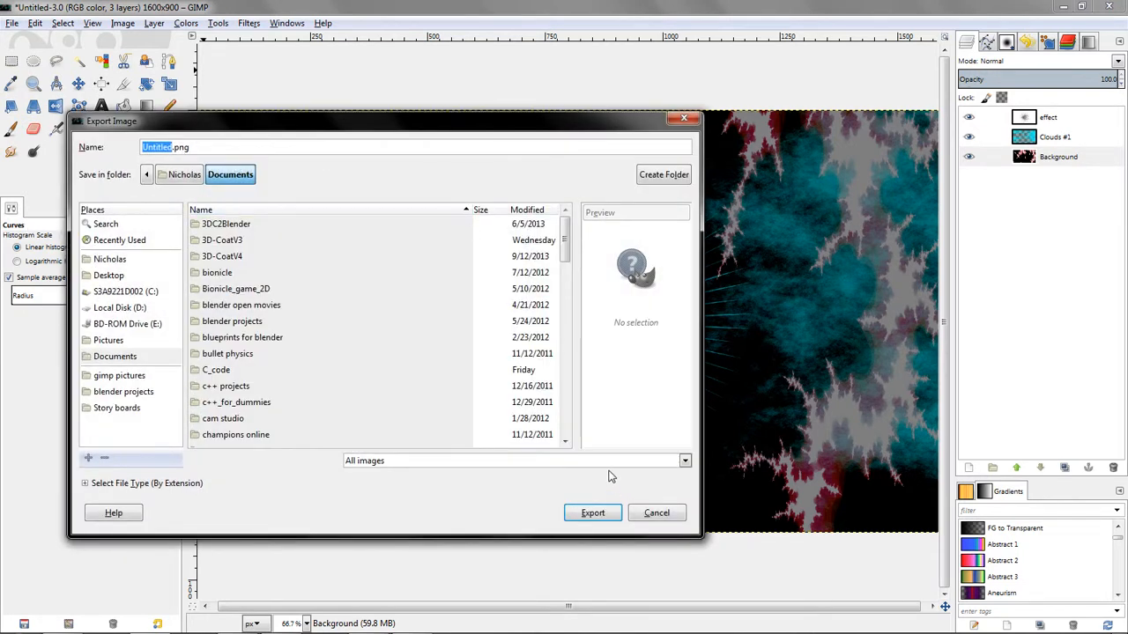
{"action": "left_click", "coordinate": [611, 468]}
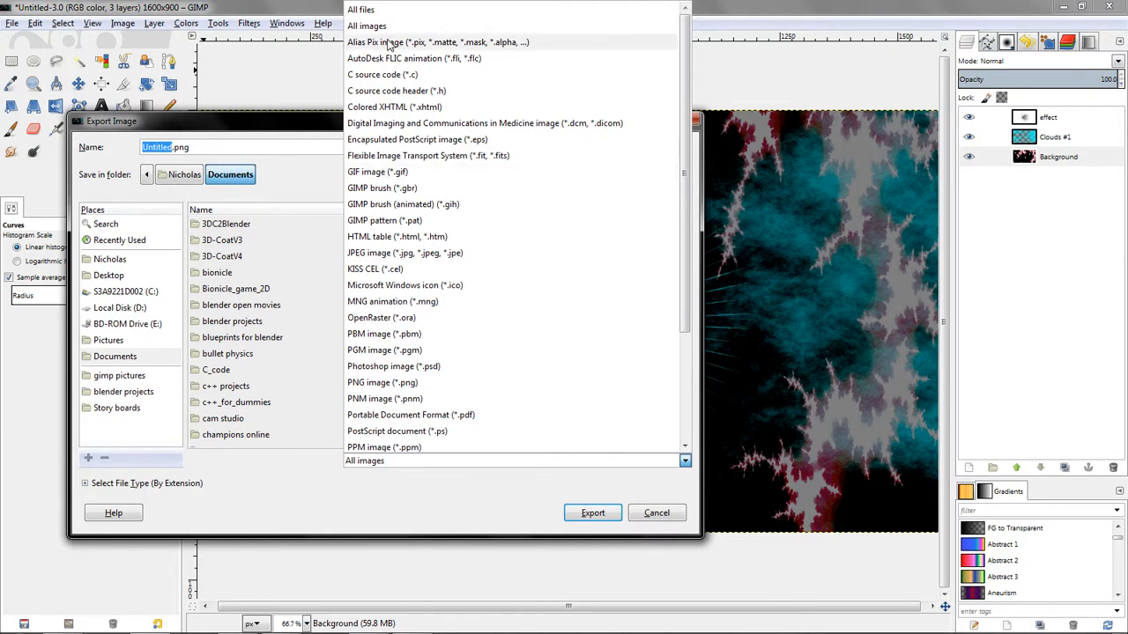
{"action": "scroll", "coordinate": [507, 396], "scroll_direction": "down", "scroll_amount": 3}
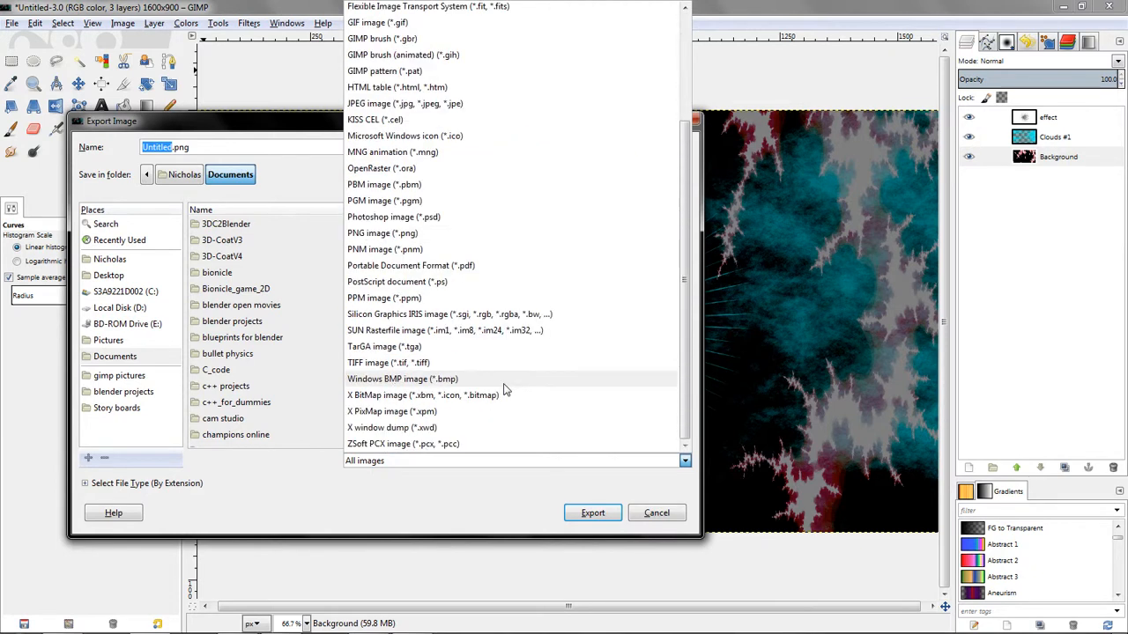
{"action": "scroll", "coordinate": [505, 370], "scroll_direction": "up", "scroll_amount": 3}
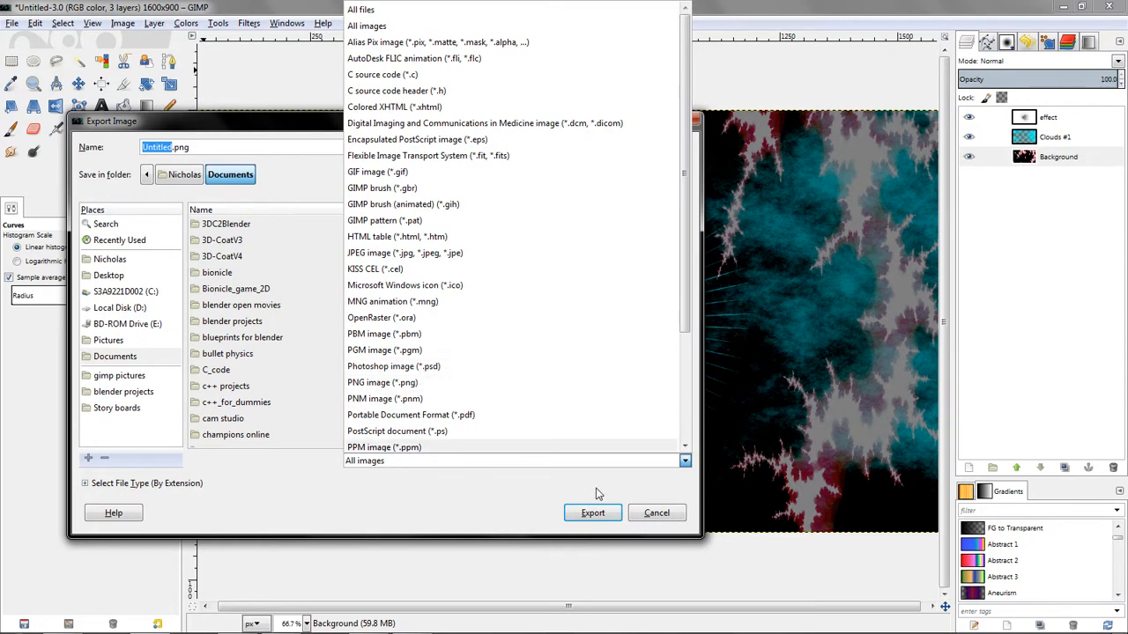
{"action": "left_click", "coordinate": [657, 518]}
{"action": "left_click", "coordinate": [656, 514]}
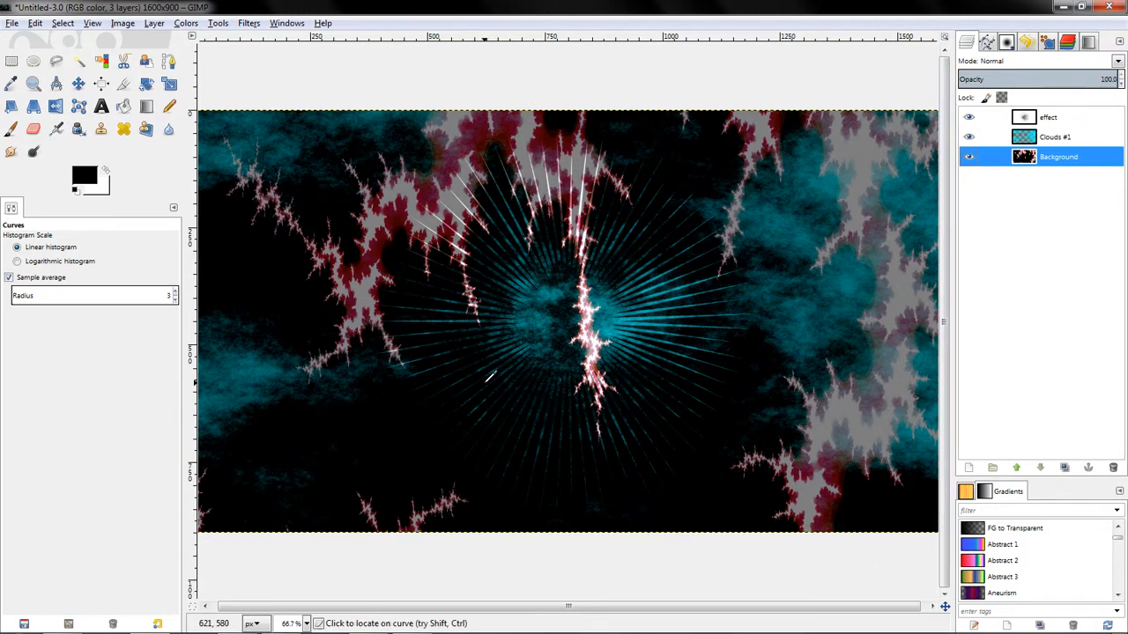
Toggle the visibility of the effect, Clouds #1 and Background layers to compare their contributions, show all three, and select the effect layer.
{"action": "left_click", "coordinate": [970, 118]}
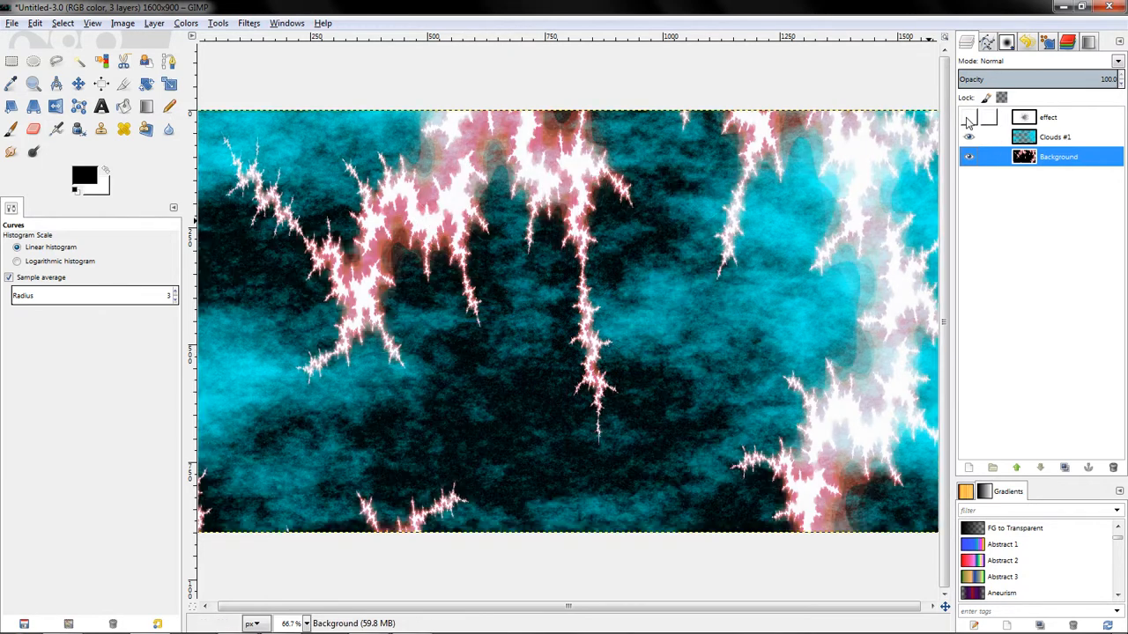
{"action": "left_click", "coordinate": [969, 118]}
{"action": "left_click", "coordinate": [969, 157], "text": "shift"}
{"action": "left_click", "coordinate": [969, 157], "text": "shift"}
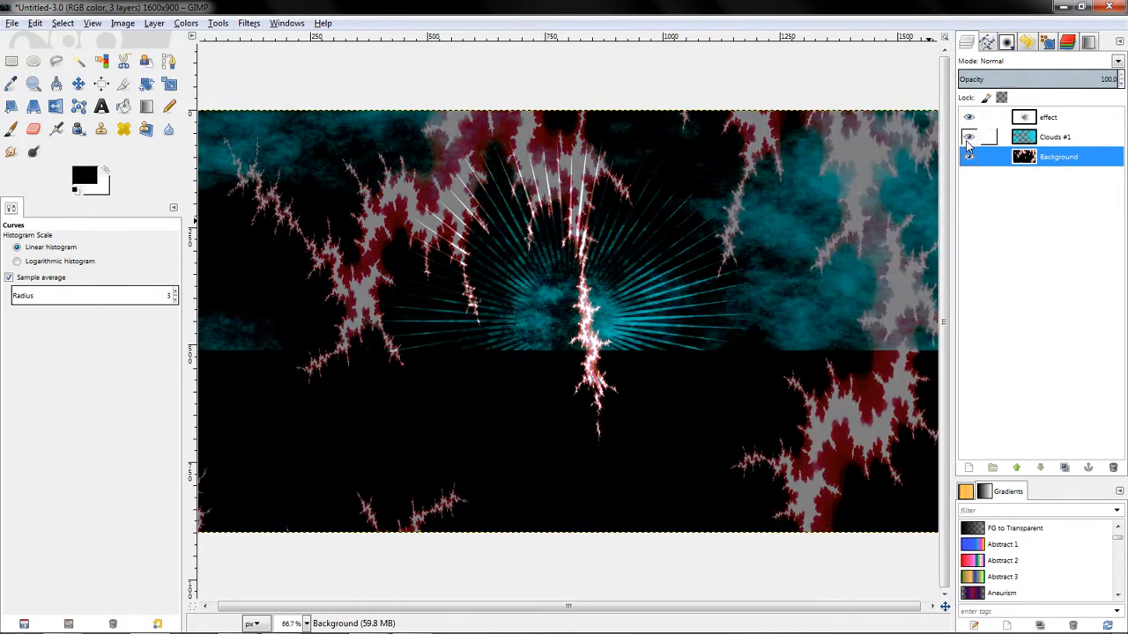
{"action": "left_click", "coordinate": [969, 157]}
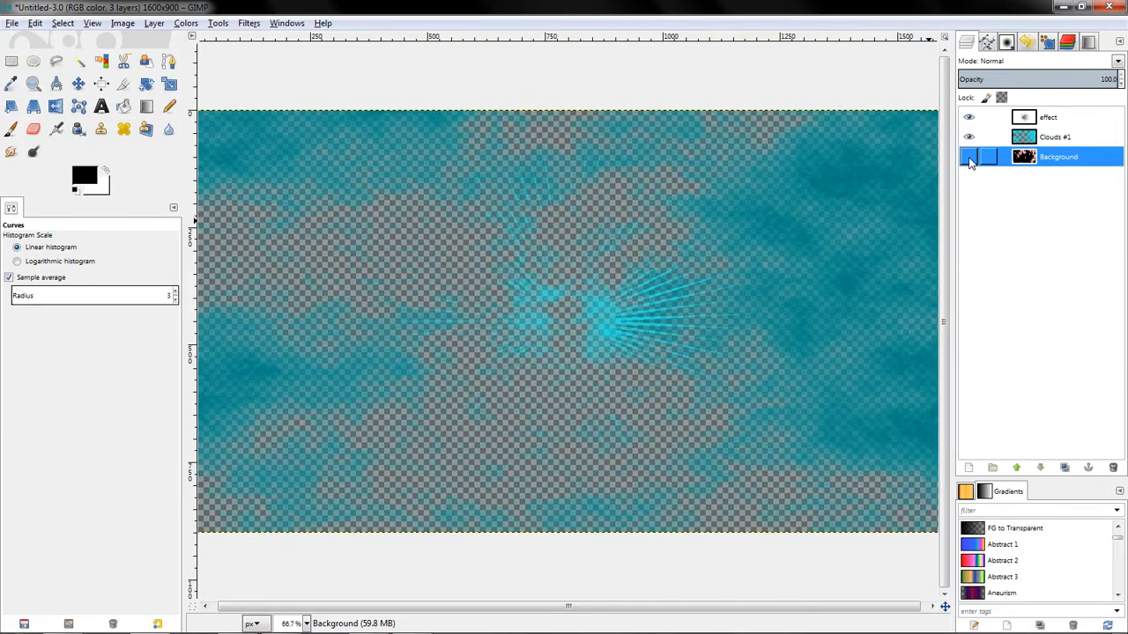
{"action": "left_click", "coordinate": [969, 138]}
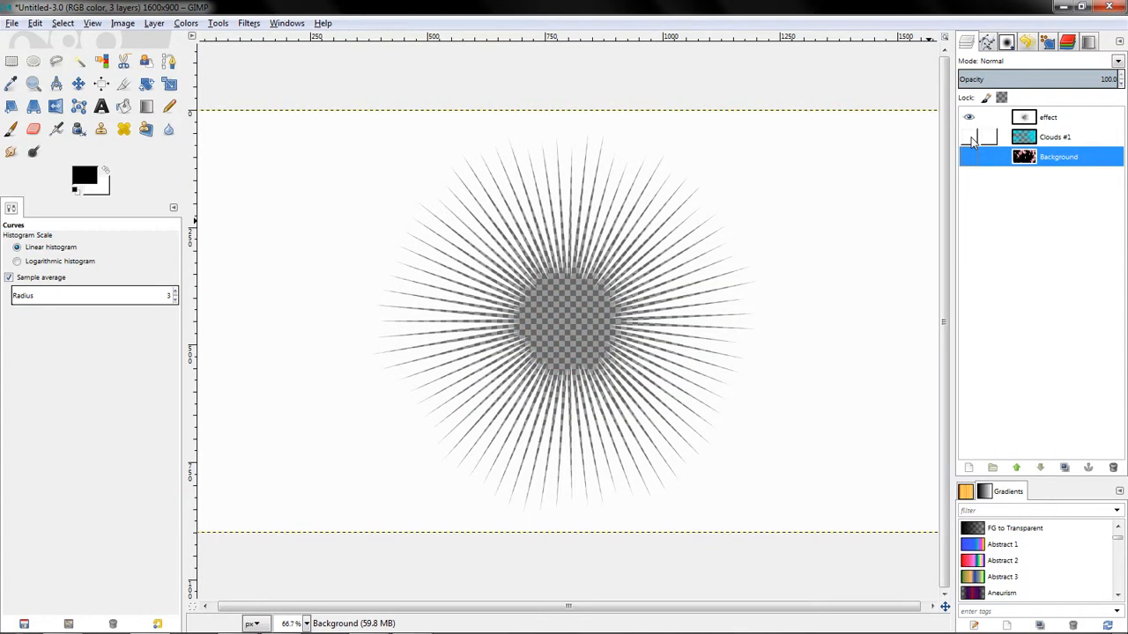
{"action": "left_click", "coordinate": [969, 138]}
{"action": "left_click", "coordinate": [969, 118]}
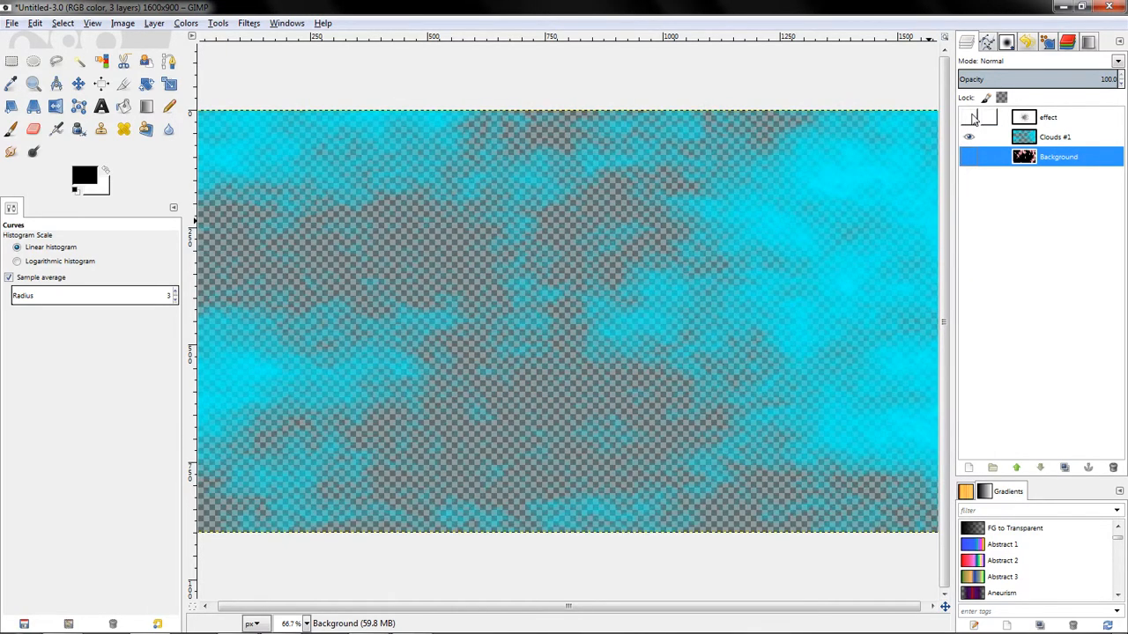
{"action": "left_click", "coordinate": [969, 118]}
{"action": "left_click", "coordinate": [969, 137]}
{"action": "left_click", "coordinate": [969, 118]}
{"action": "left_click", "coordinate": [969, 156]}
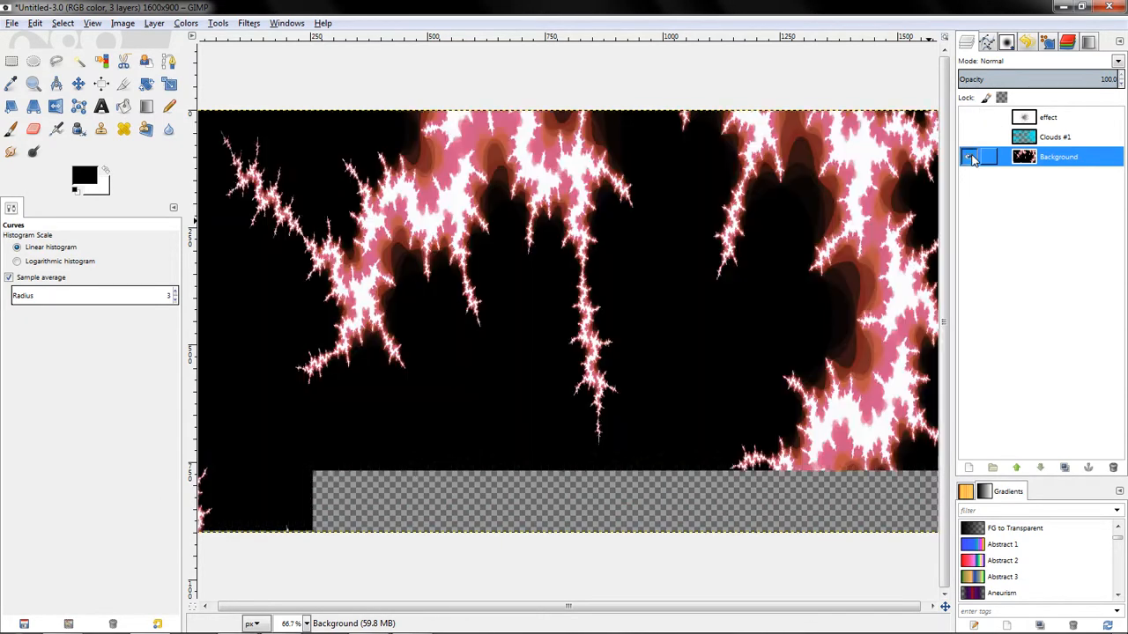
{"action": "left_click", "coordinate": [969, 157]}
{"action": "left_click", "coordinate": [969, 138]}
{"action": "left_click", "coordinate": [969, 157]}
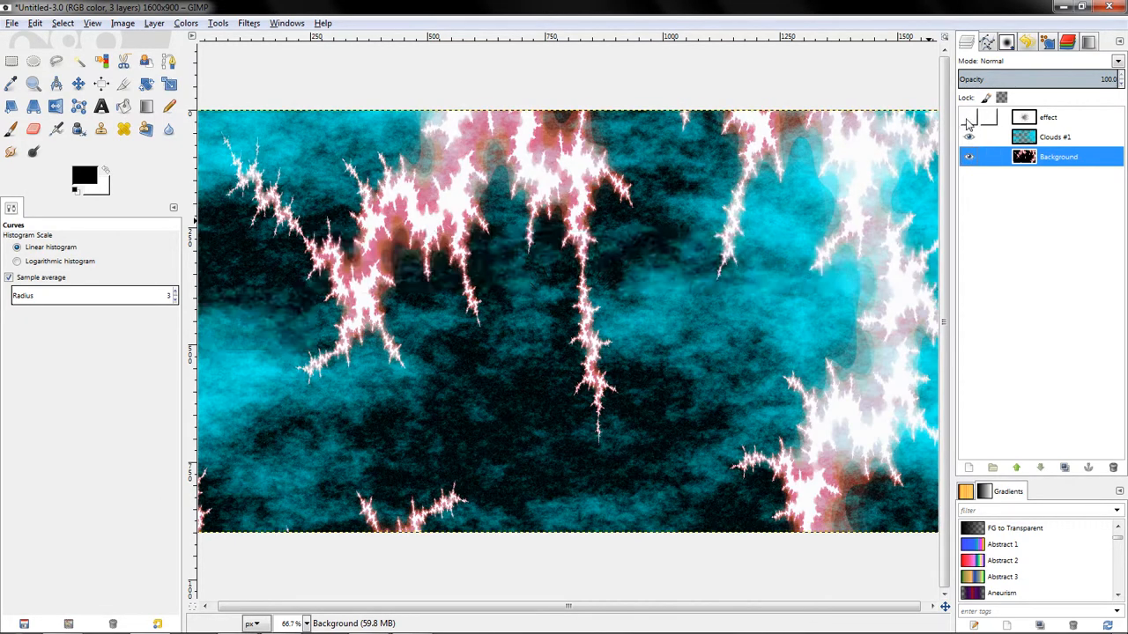
{"action": "left_click", "coordinate": [969, 118]}
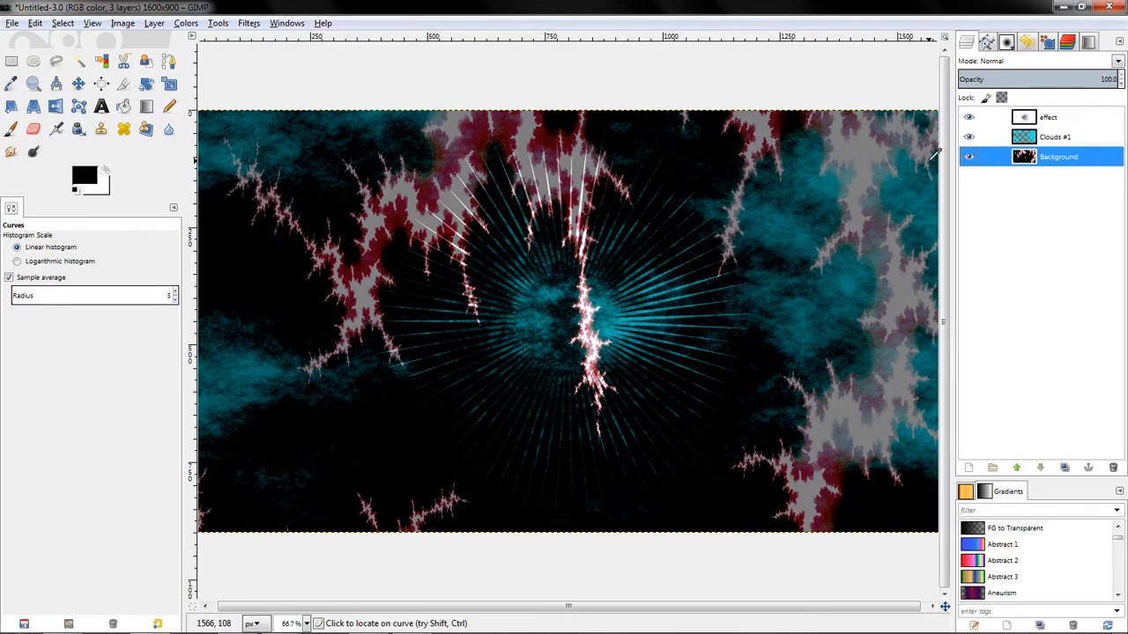
{"action": "left_click", "coordinate": [1043, 119]}
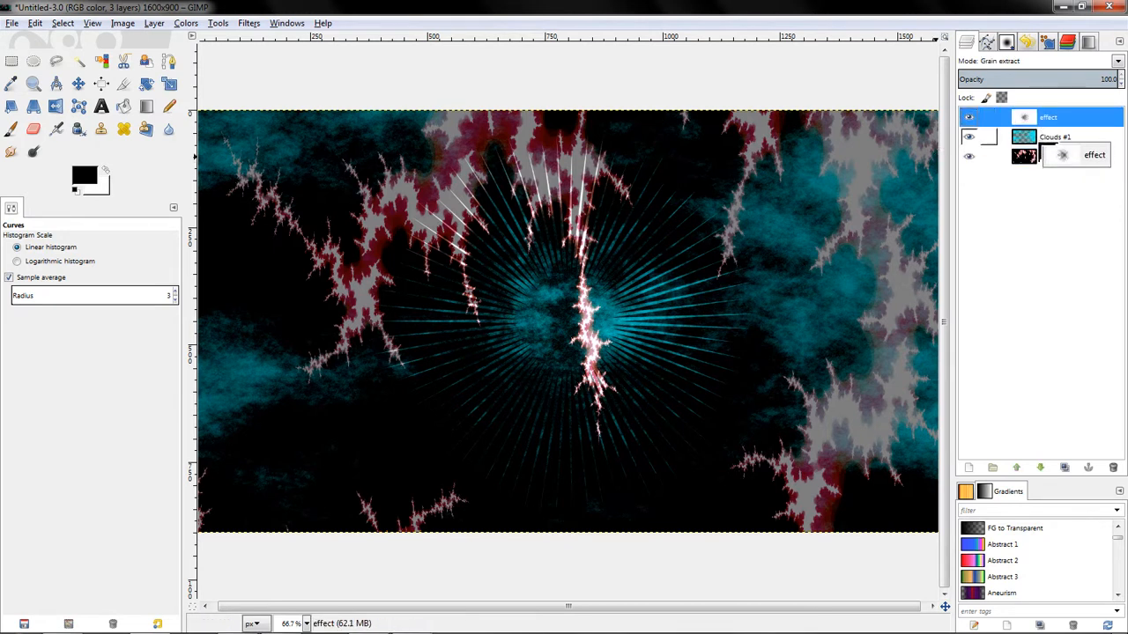
{"action": "mouse_move", "coordinate": [1020, 141]}
{"action": "left_mouse_down"}
{"action": "mouse_move", "coordinate": [1015, 113]}
{"action": "mouse_move", "coordinate": [1020, 157]}
{"action": "mouse_move", "coordinate": [1022, 132]}
{"action": "left_mouse_up"}
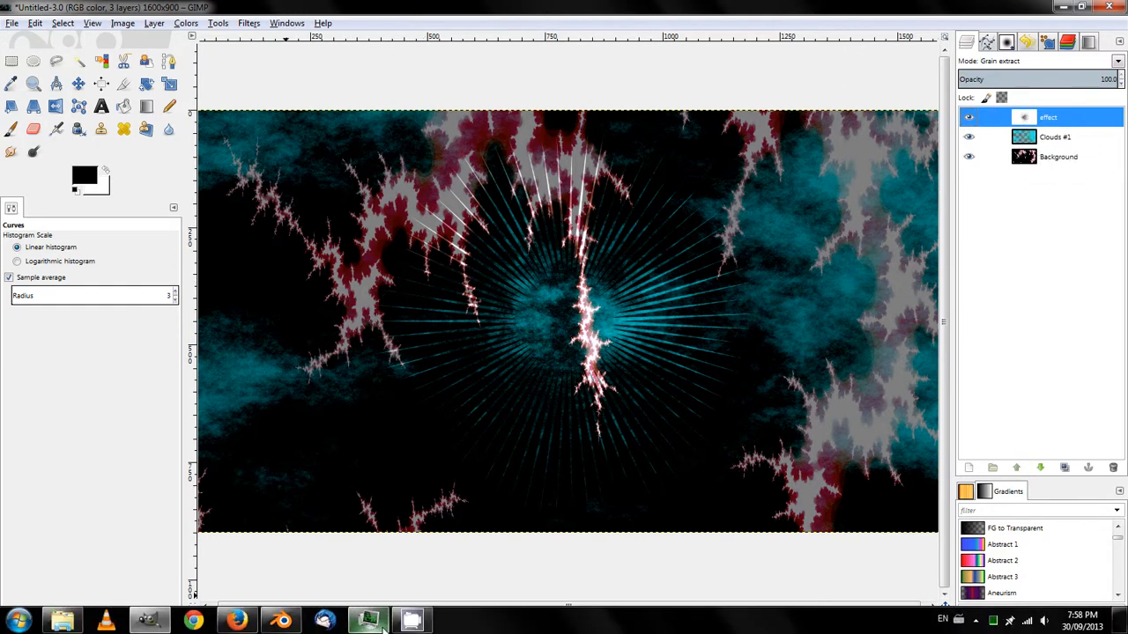
{"action": "mouse_move", "coordinate": [414, 622]}
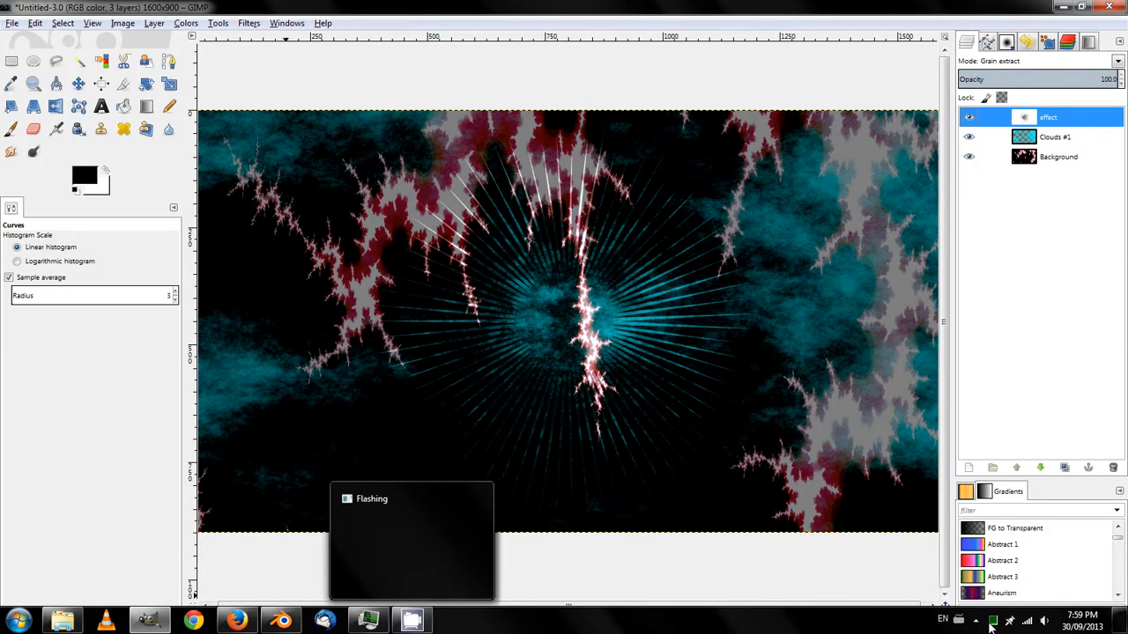
{"action": "left_click", "coordinate": [975, 621]}
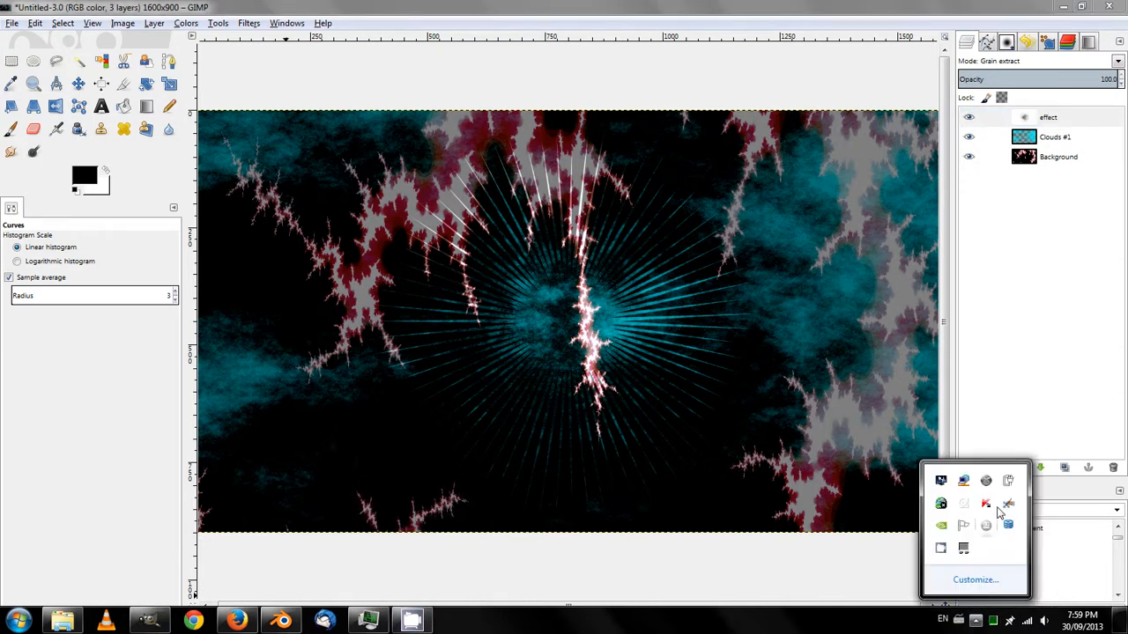
{"action": "right_click", "coordinate": [941, 548]}
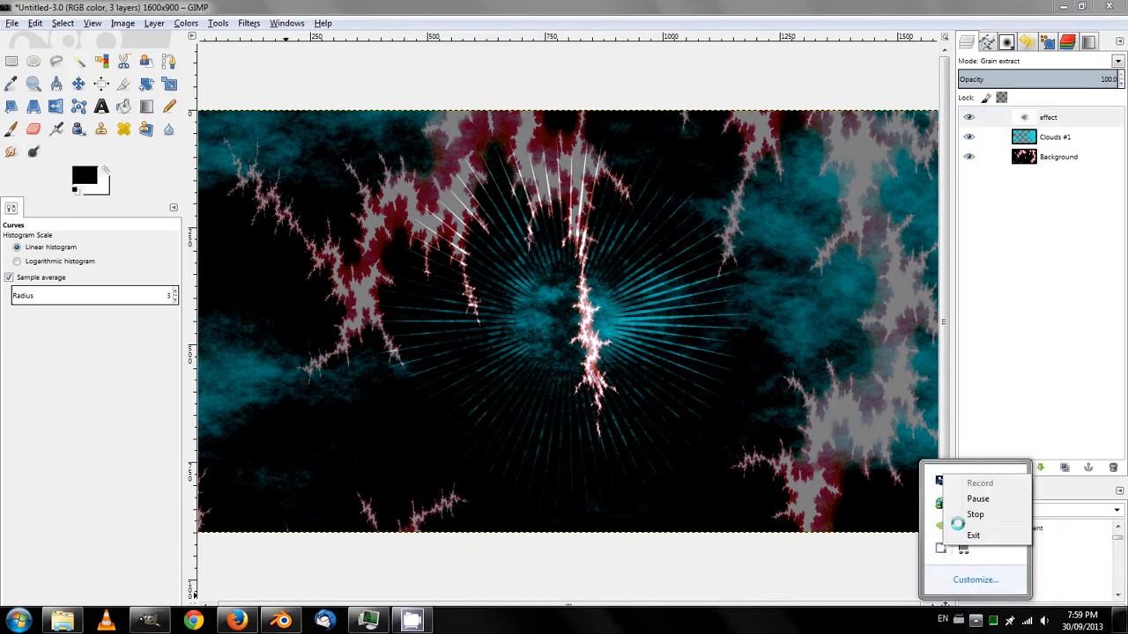